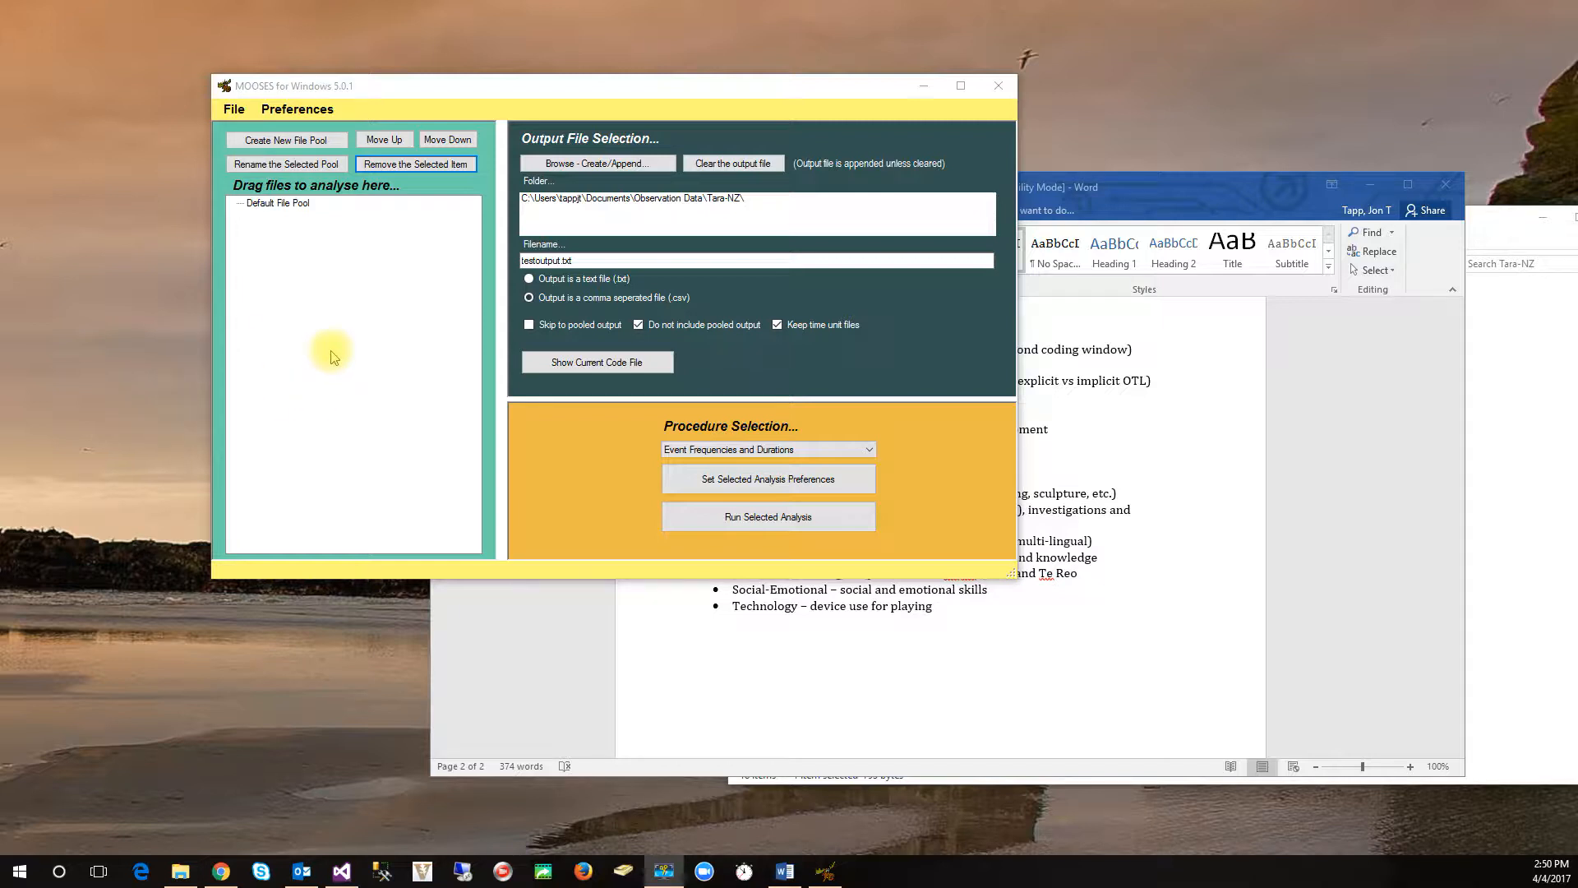
# - Open the code file editor and compare the IntervalVideoCodeMV4.cod codes with the interval coding list in the Word document
pyautogui.click(300, 118)
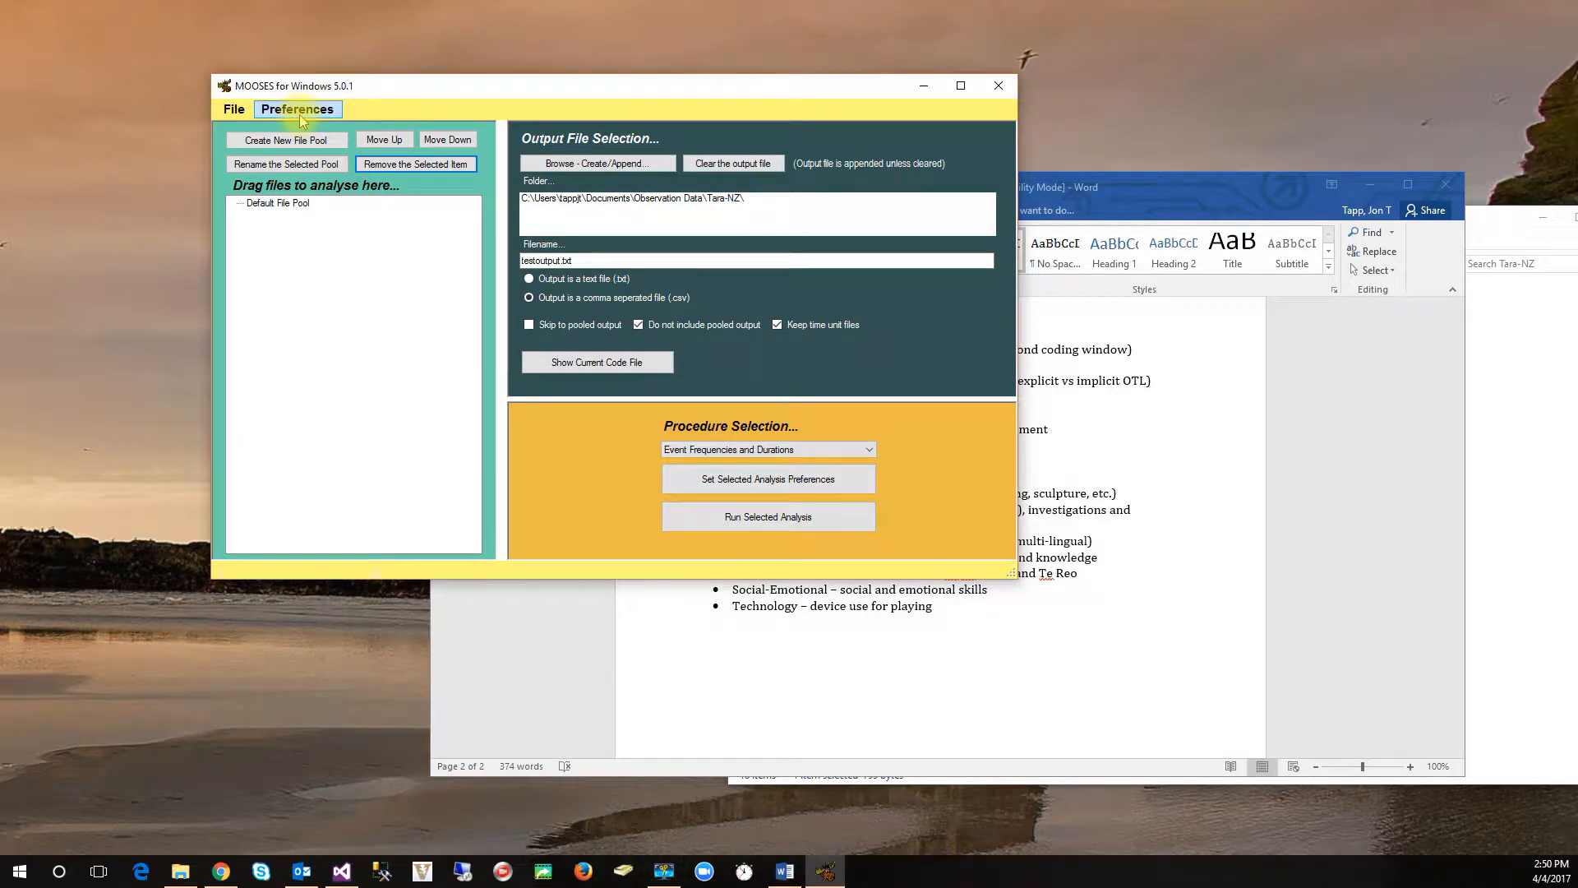
pyautogui.click(300, 115)
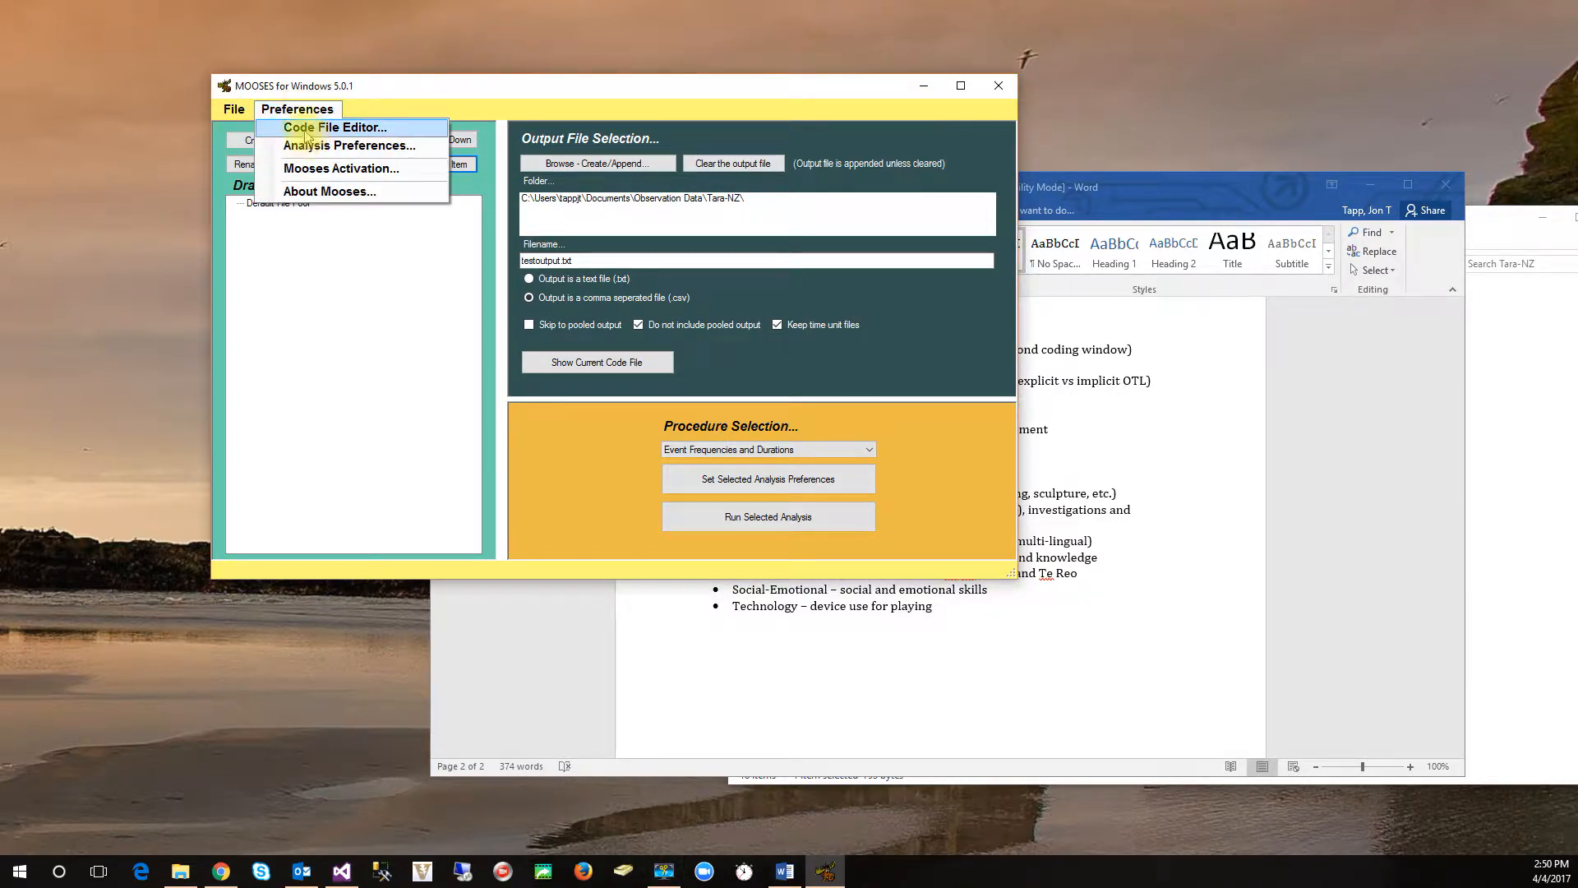
pyautogui.click(296, 125)
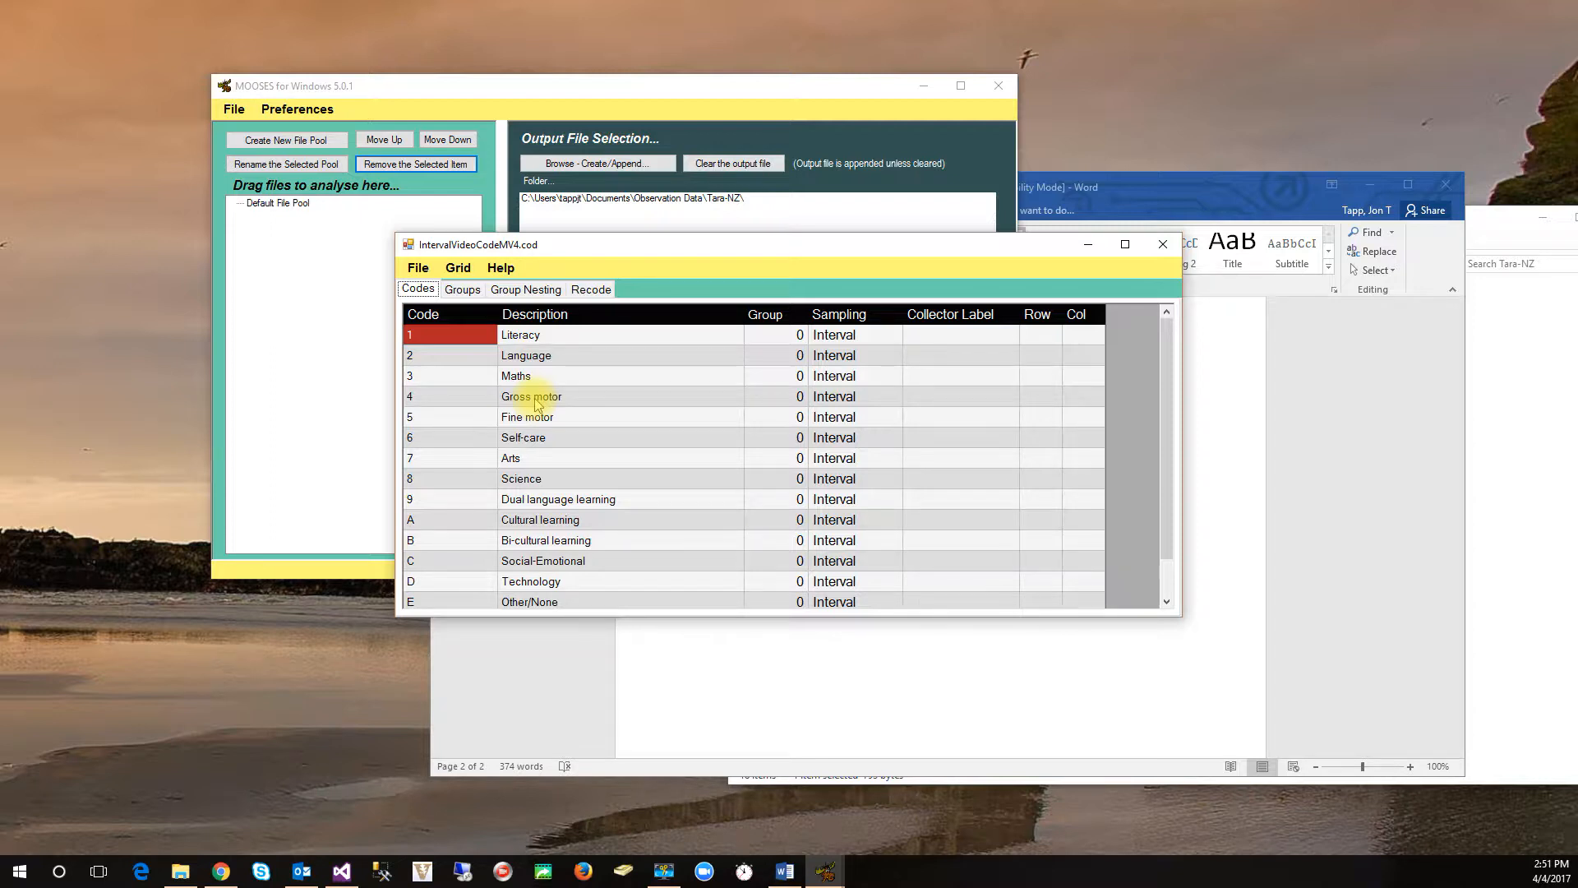
pyautogui.click(619, 442)
pyautogui.scroll(-1, 619, 444)
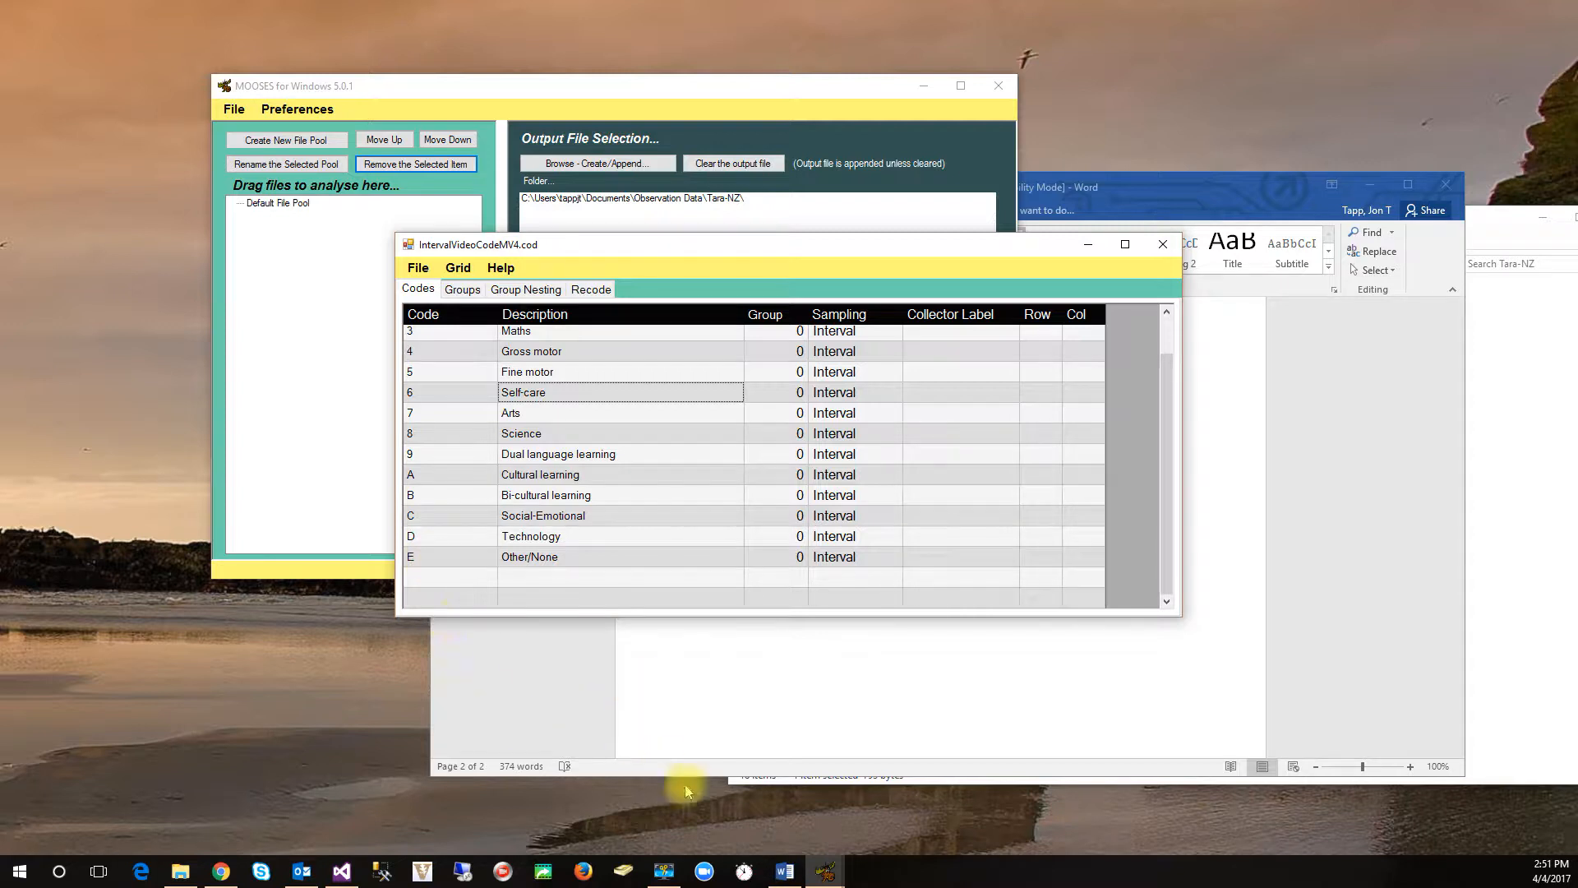
pyautogui.click(777, 869)
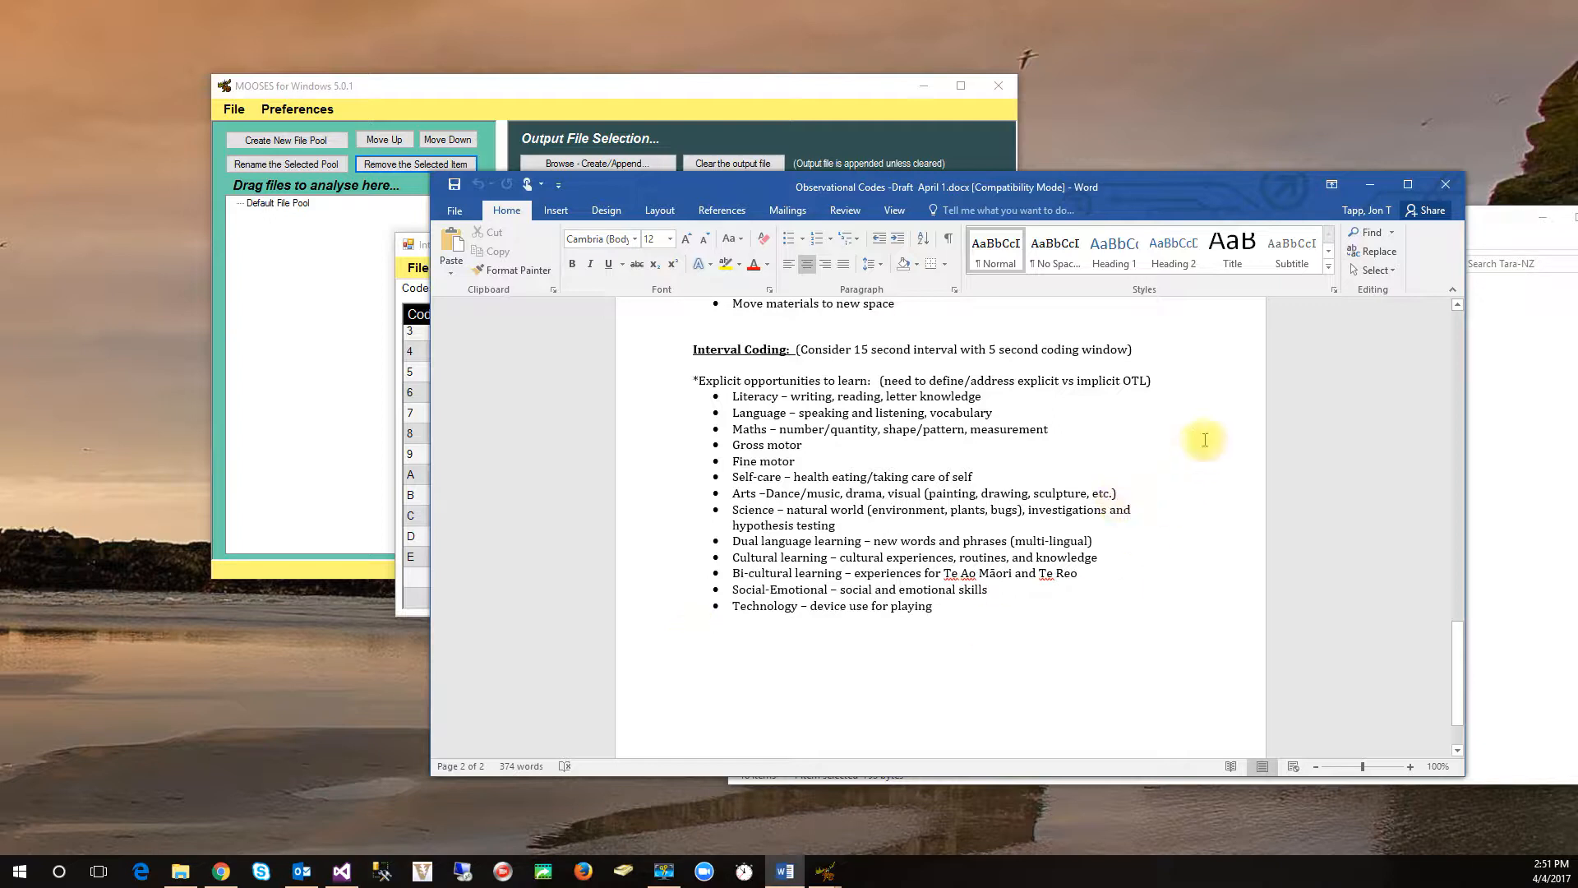
pyautogui.click(1370, 186)
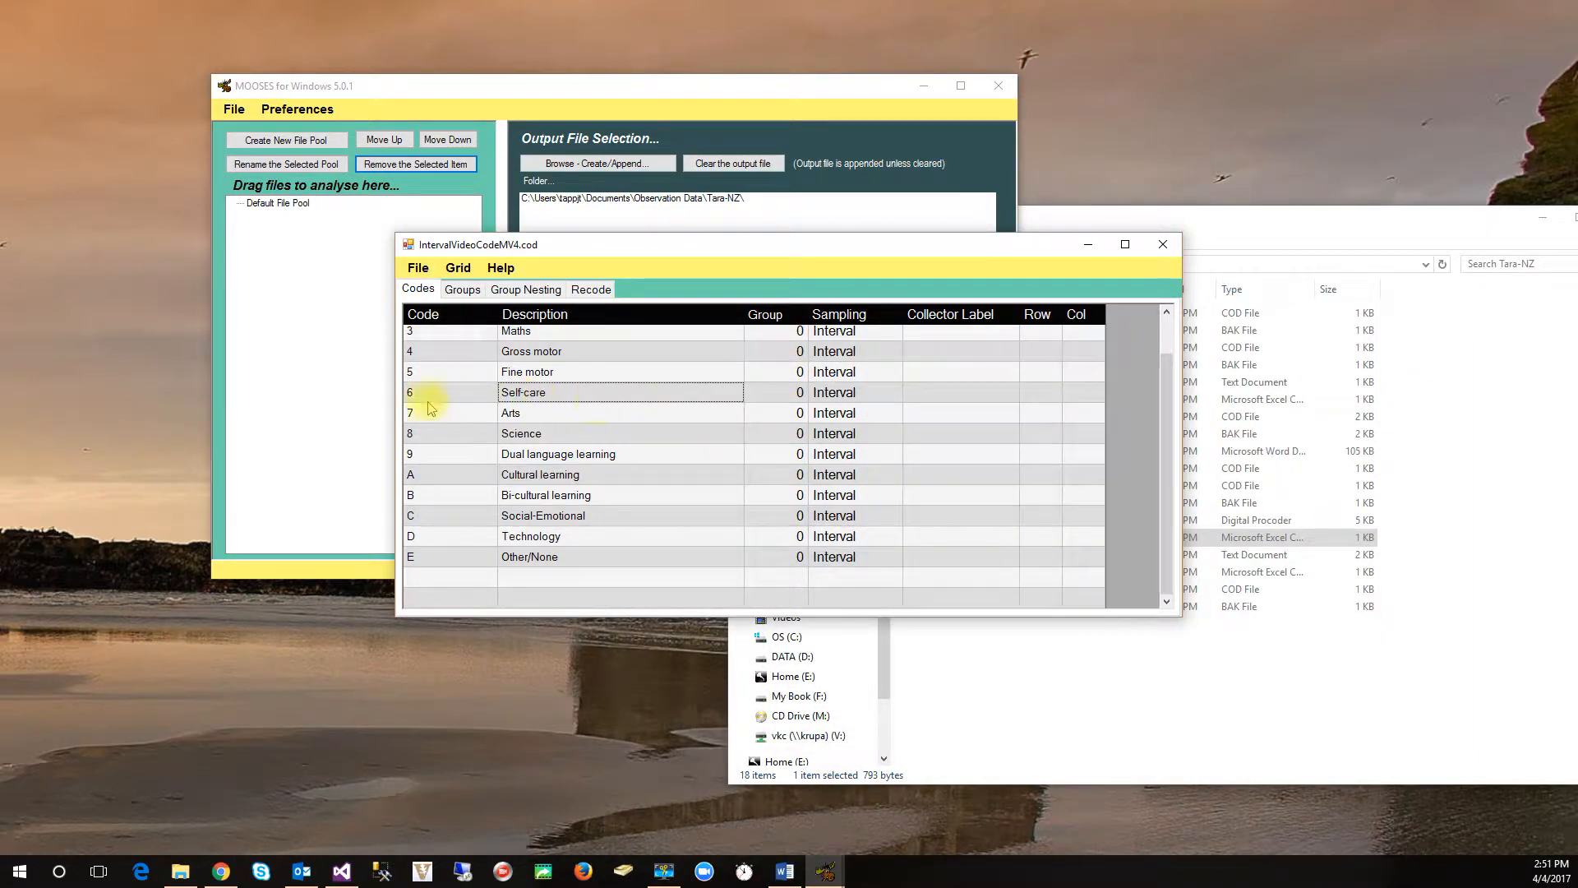
# - Save the interval codes as the Procoder code file PCDV - IntervalVideoCodeMV4.cod in Tara-NZ, replacing the existing file
pyautogui.click(417, 268)
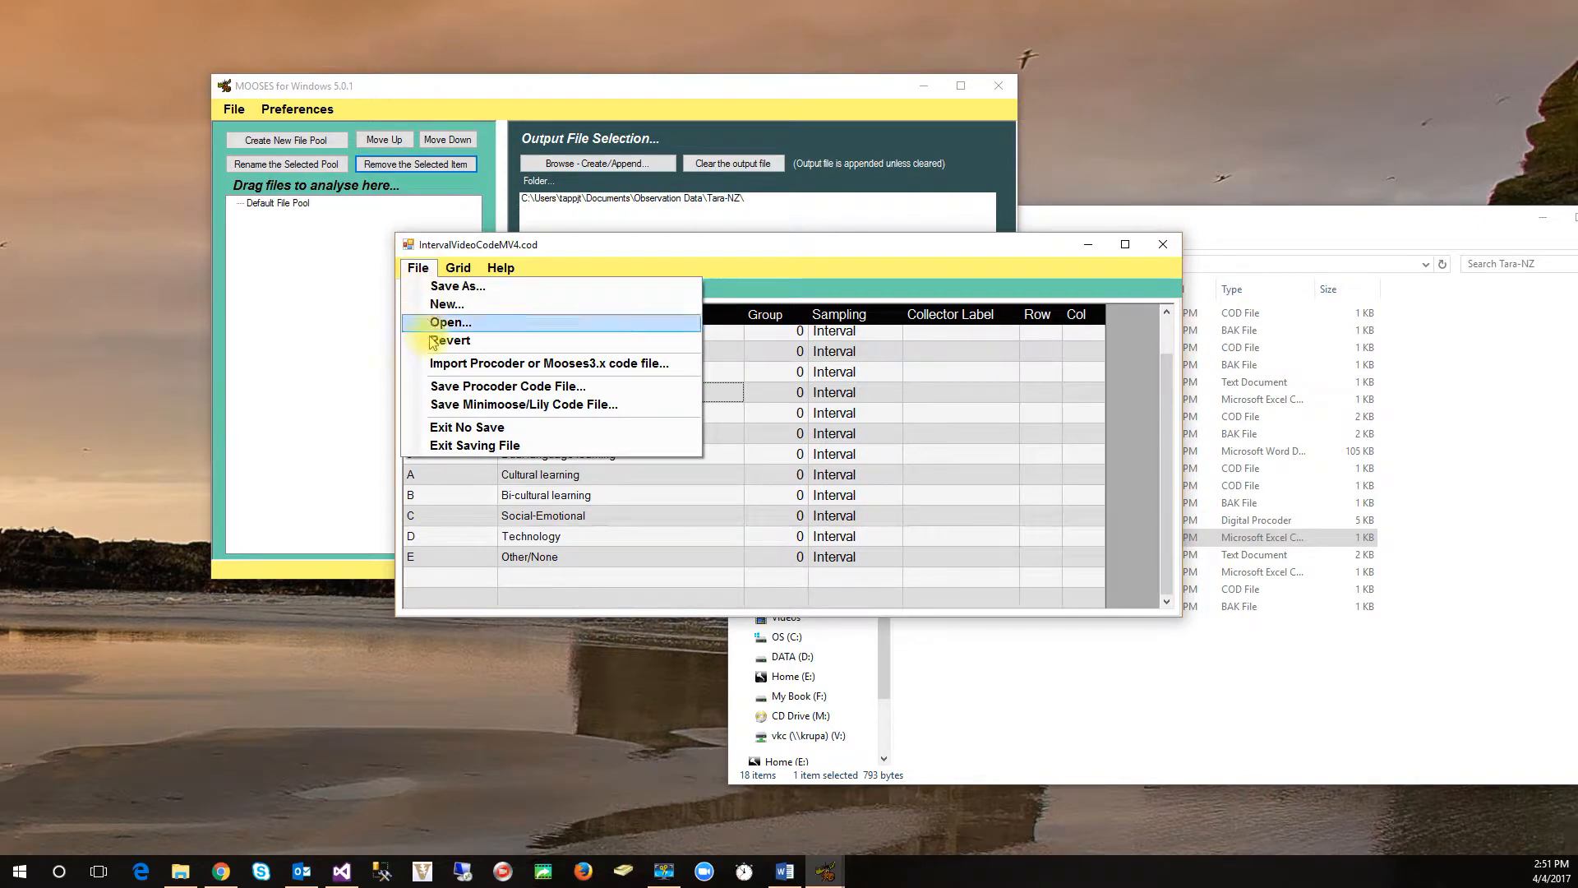
pyautogui.click(443, 392)
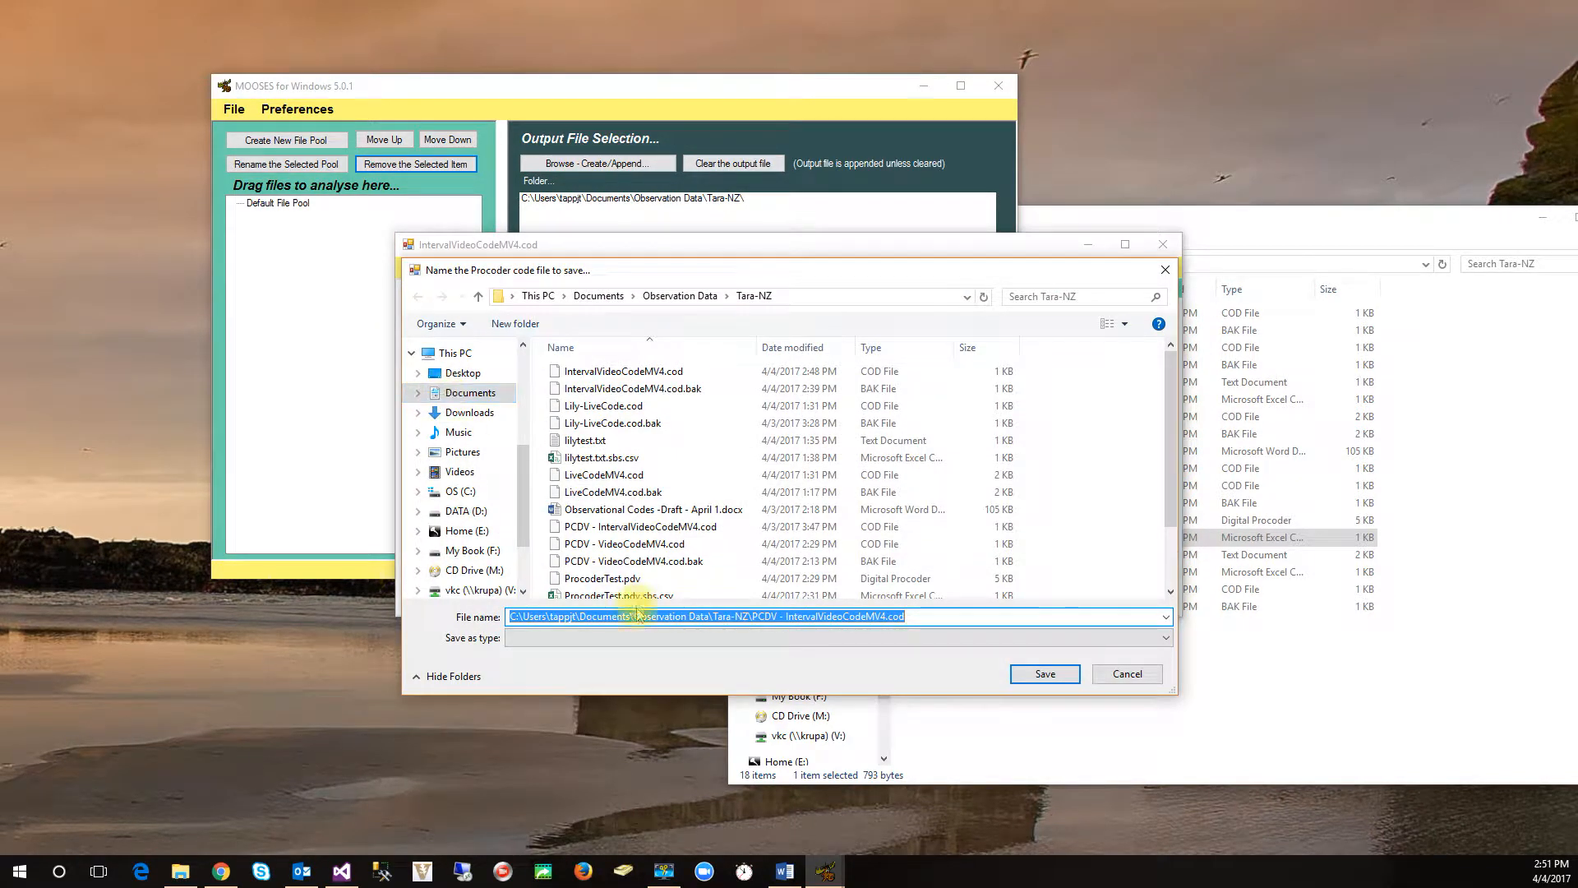
pyautogui.click(638, 531)
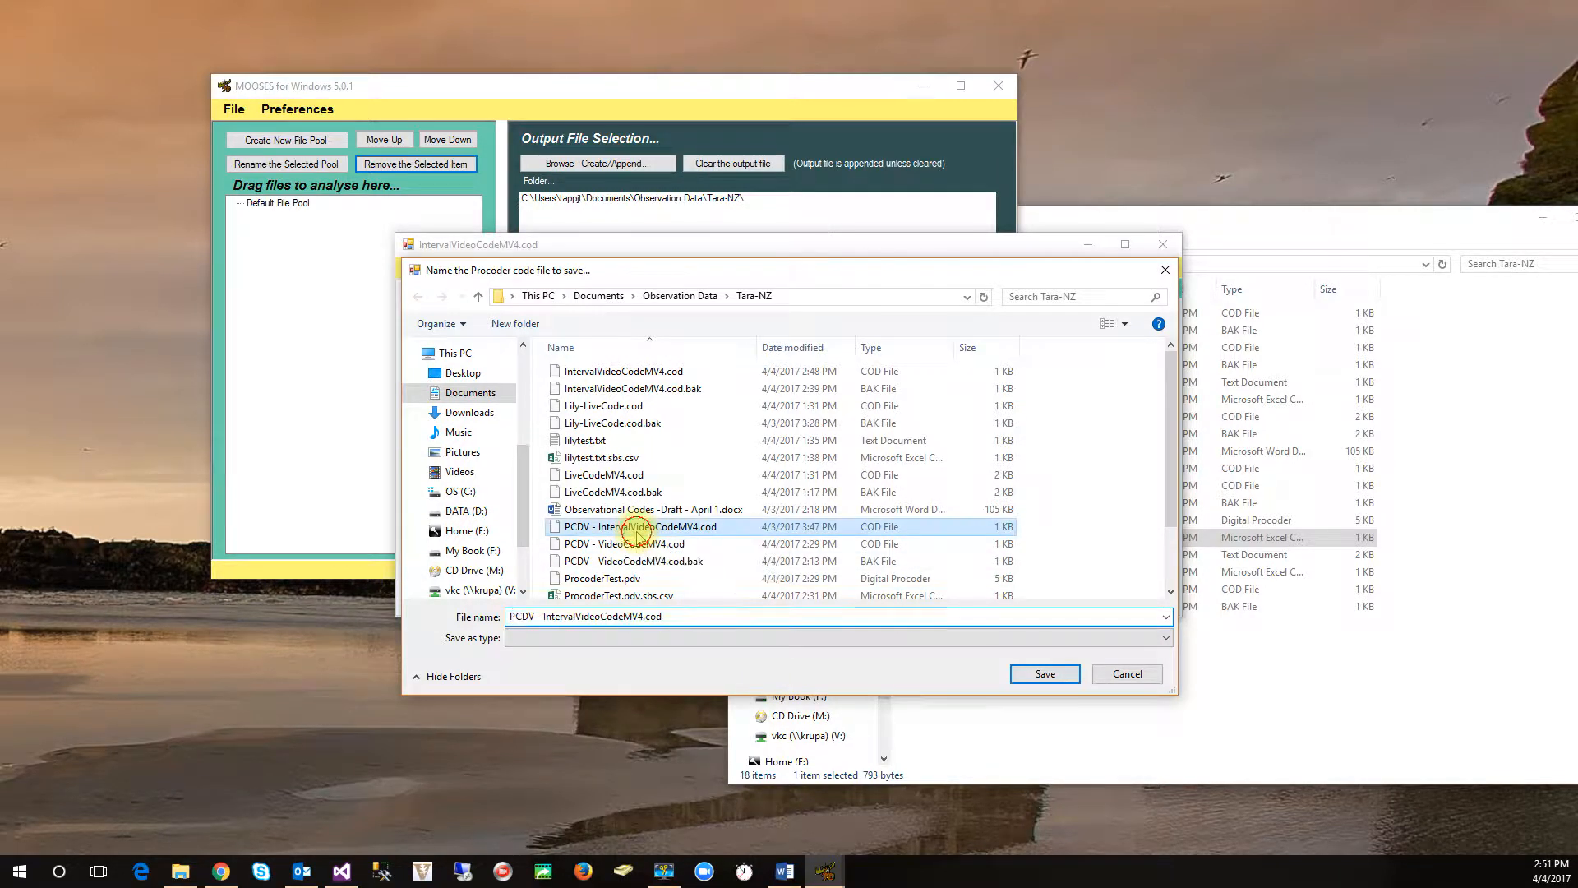
pyautogui.click(1046, 674)
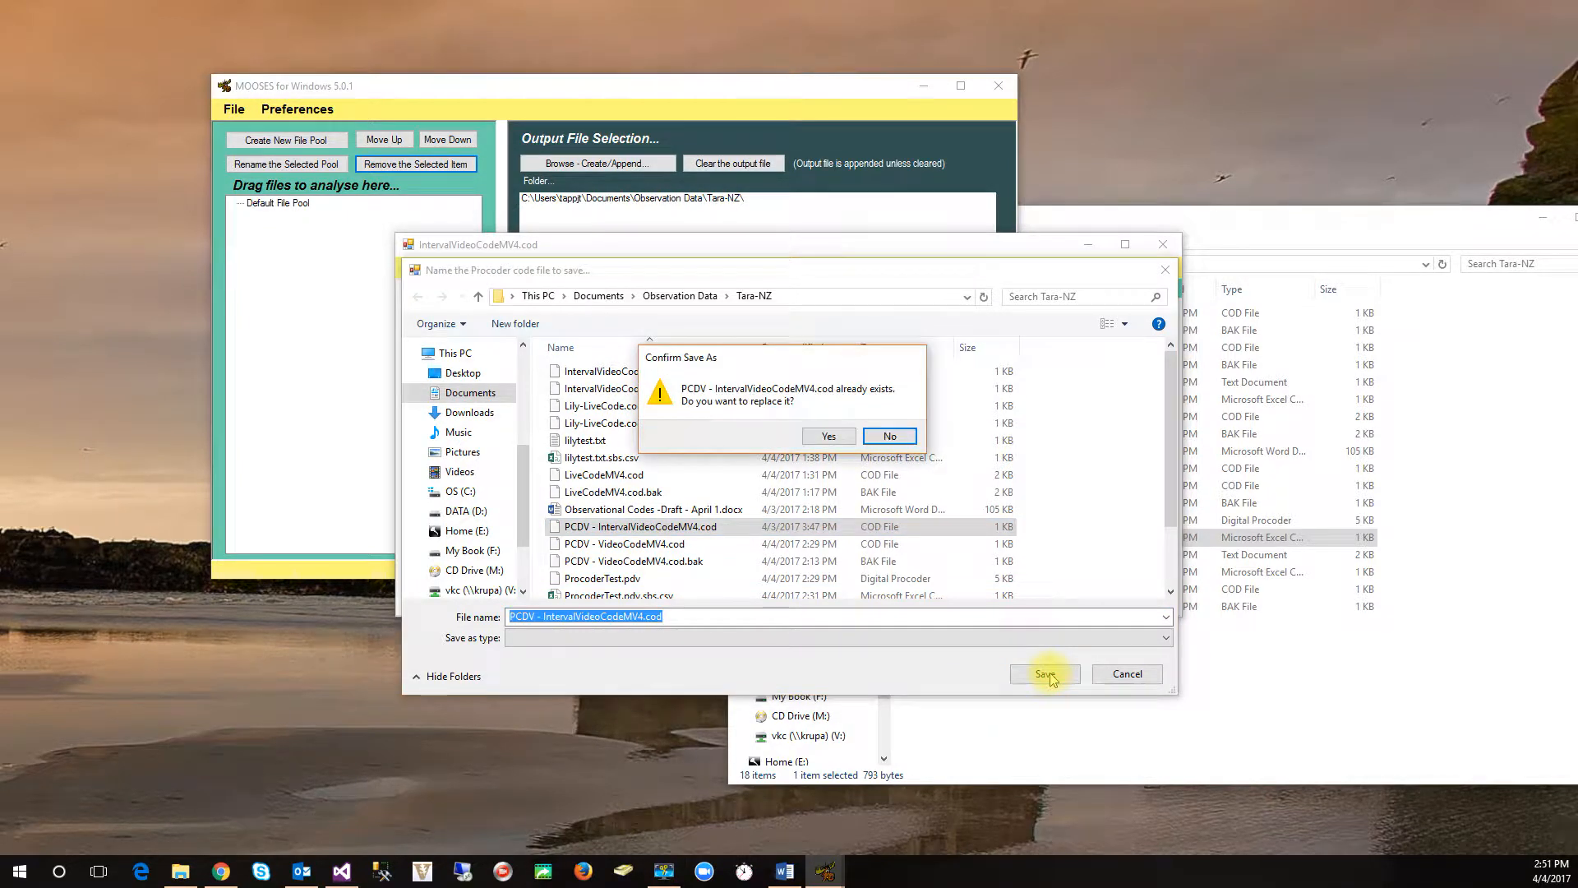
pyautogui.click(817, 440)
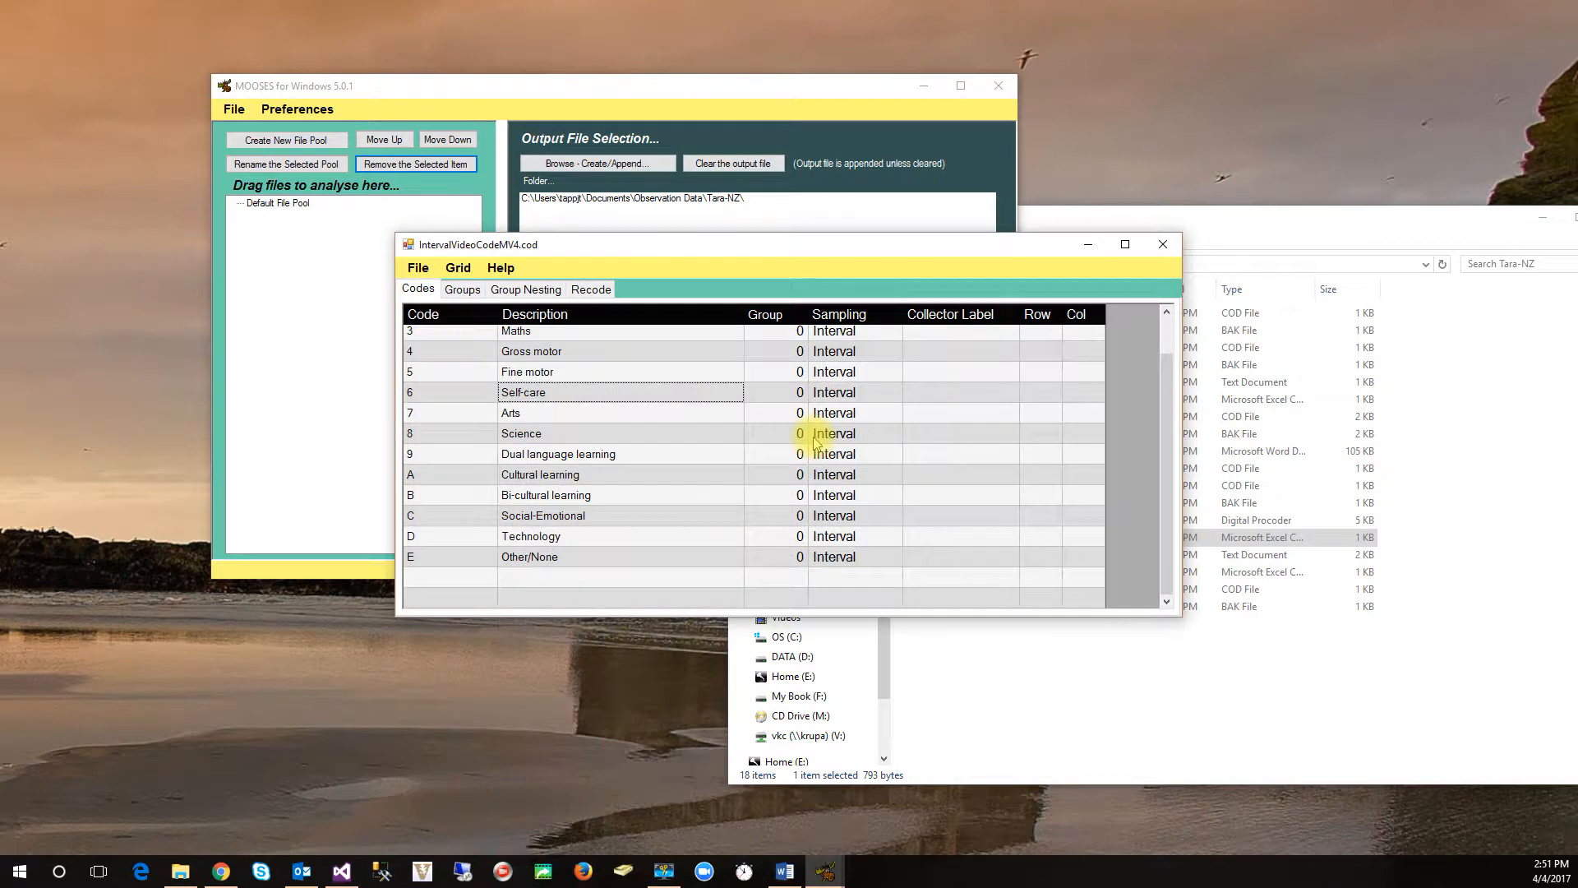
# - Review the interval codes and the group definitions, and close the code file editor
pyautogui.scroll(1, 962, 422)
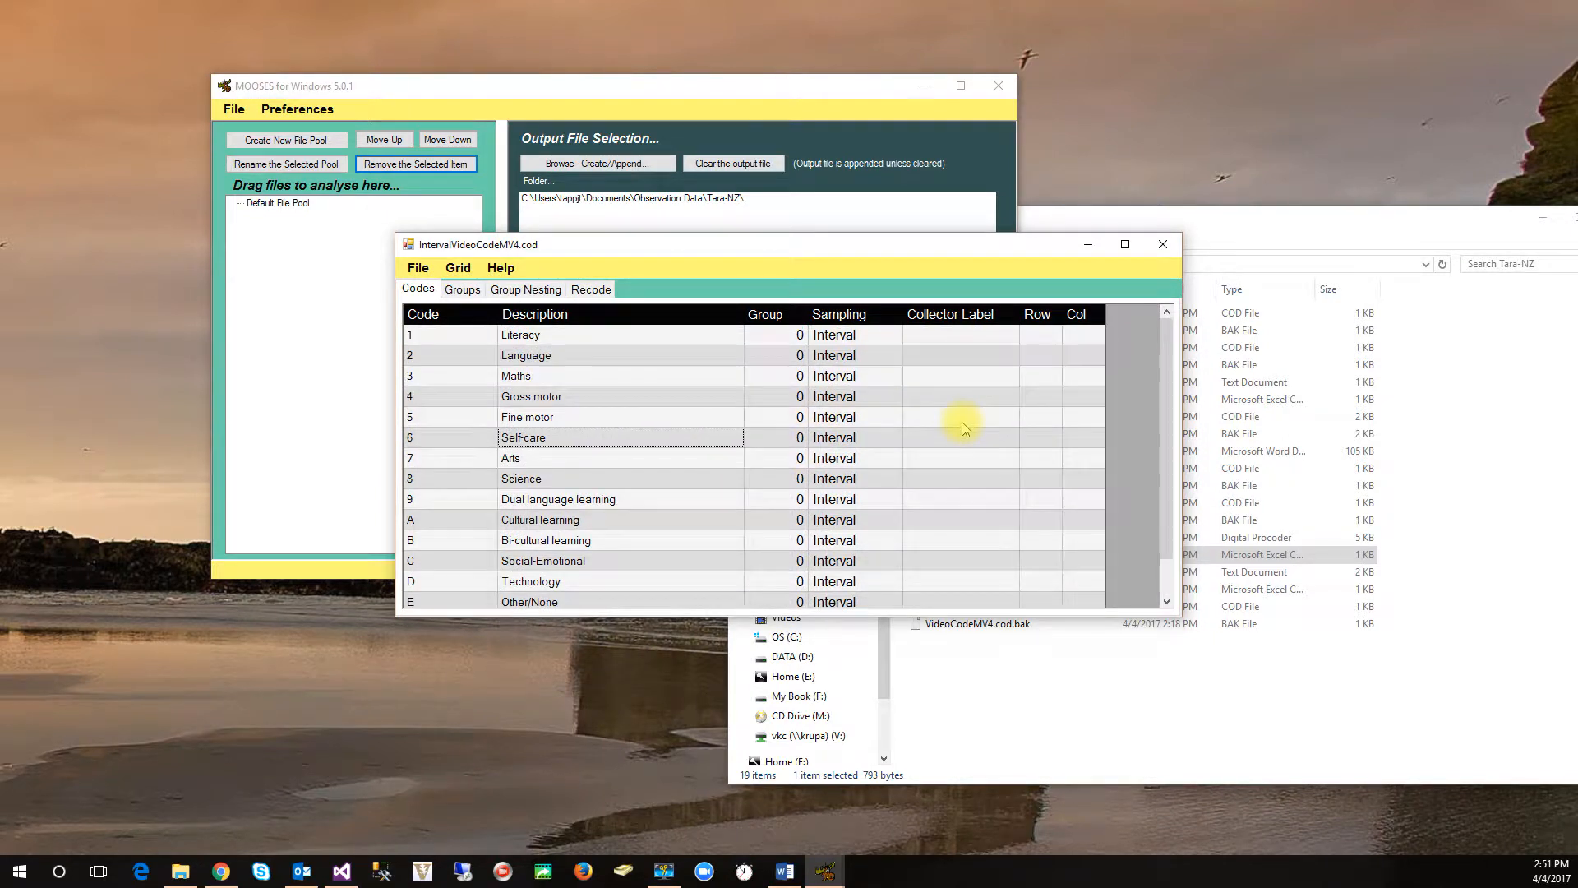
pyautogui.click(462, 290)
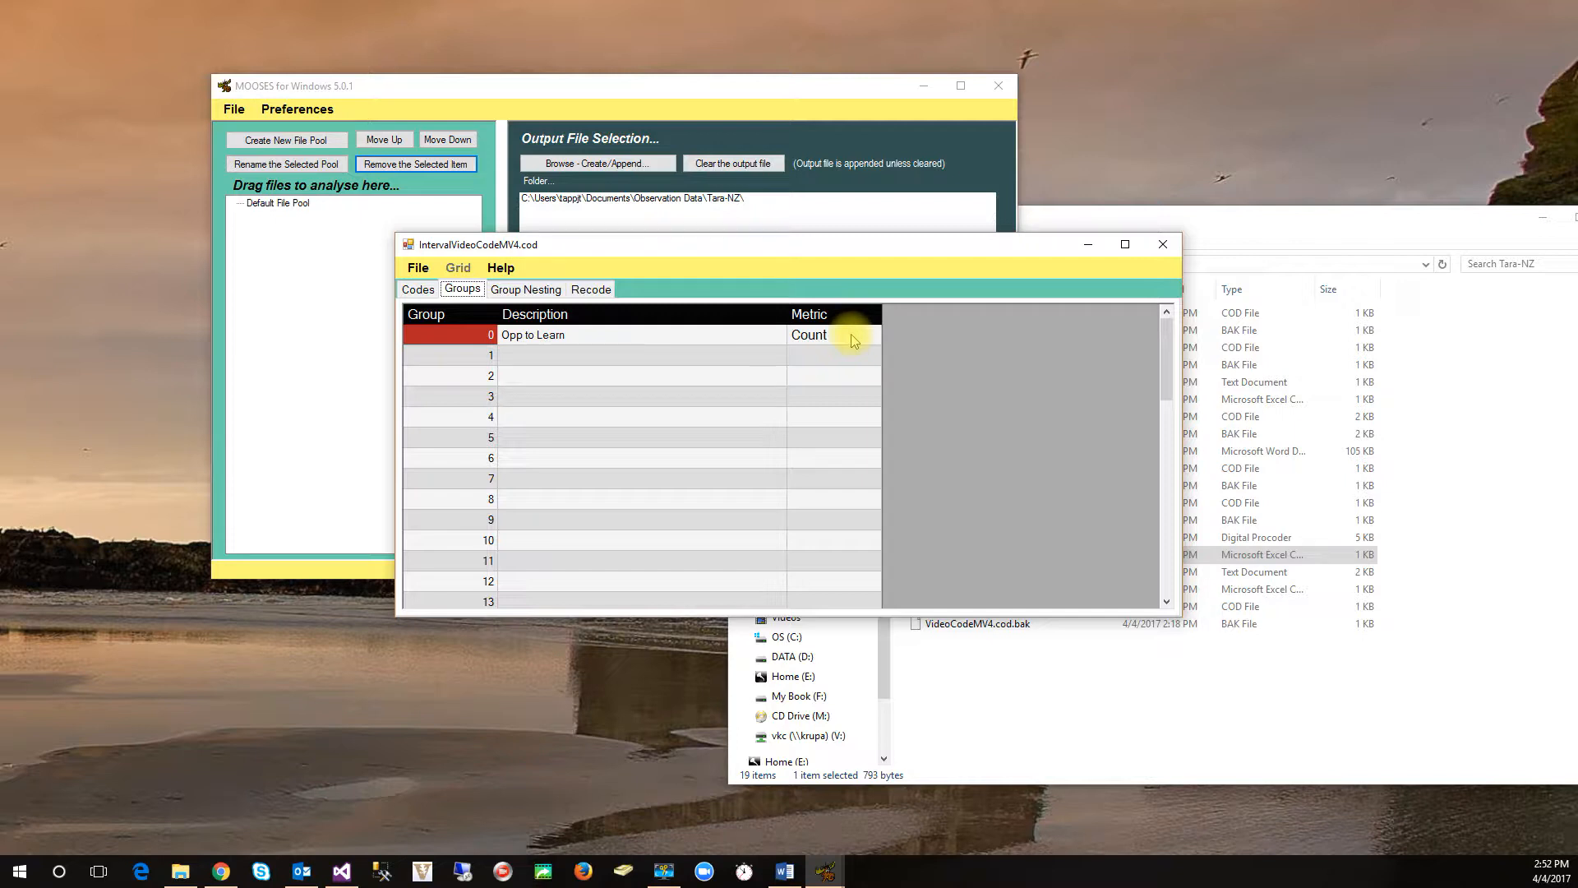
pyautogui.click(1161, 252)
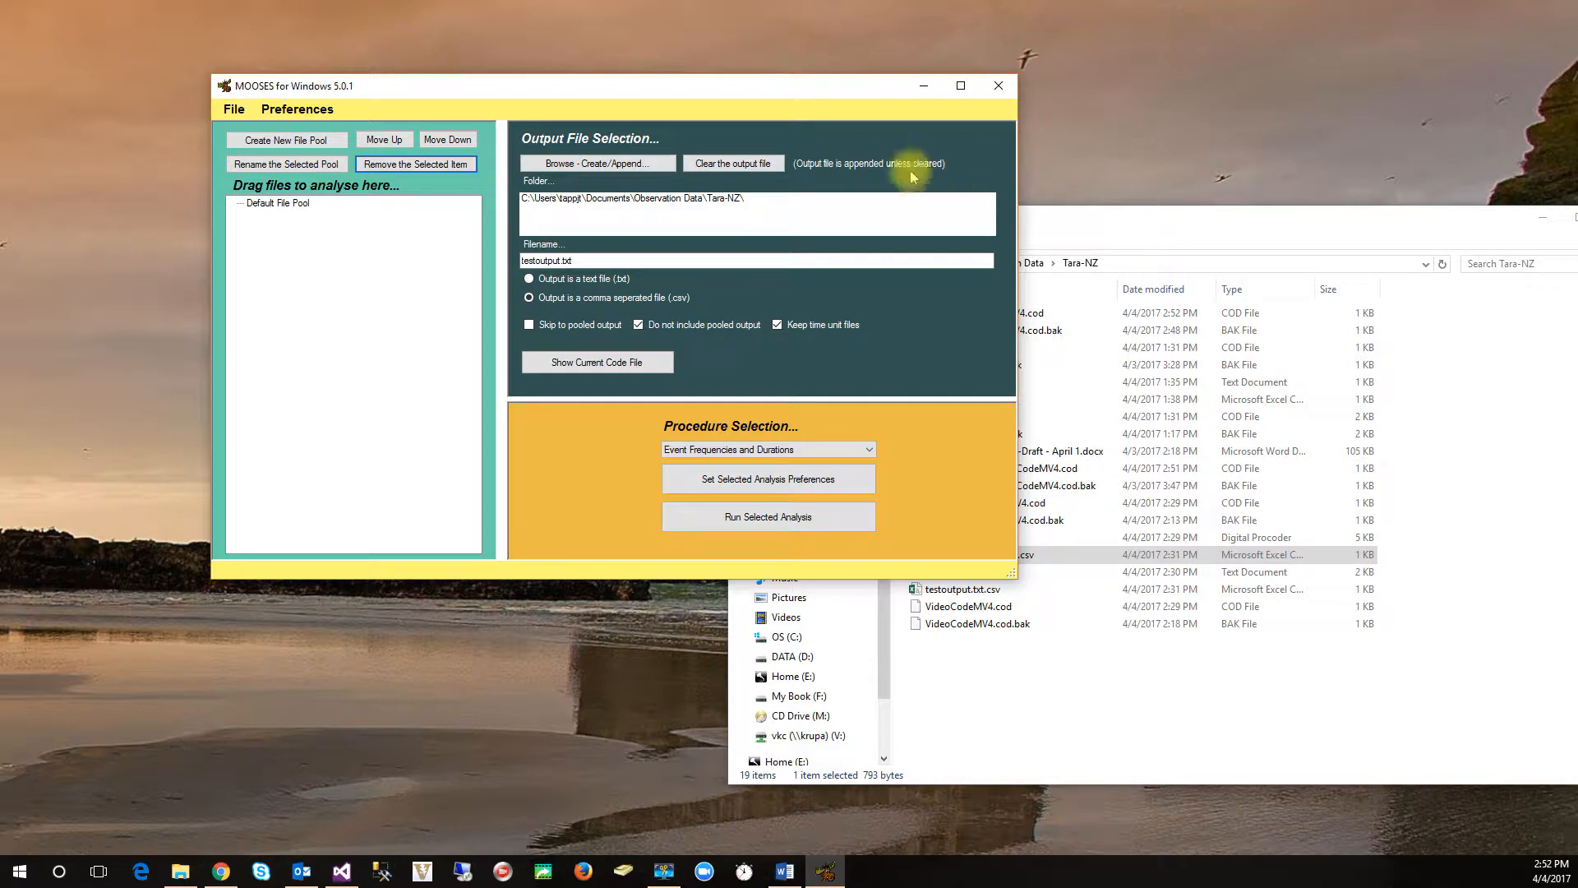
# - Clear the analysis output file and switch to the Tara-NZ folder window in File Explorer
pyautogui.click(728, 162)
pyautogui.click(1154, 239)
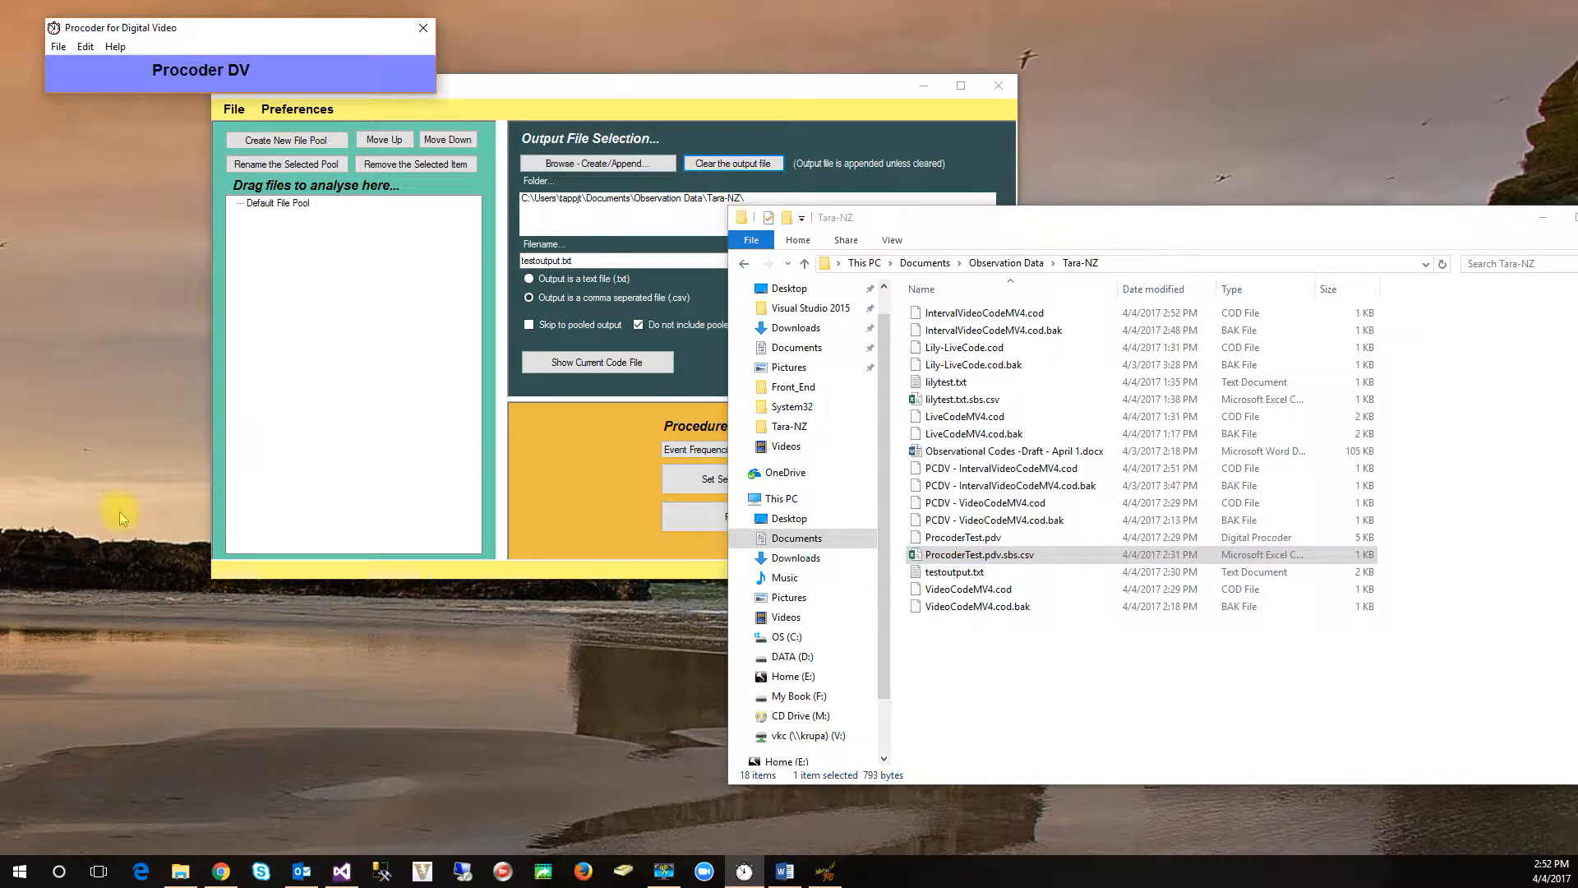
# - Start a new observation data file in Procoder DV and browse to the Tara-NZ folder inside Observation Data
pyautogui.click(59, 46)
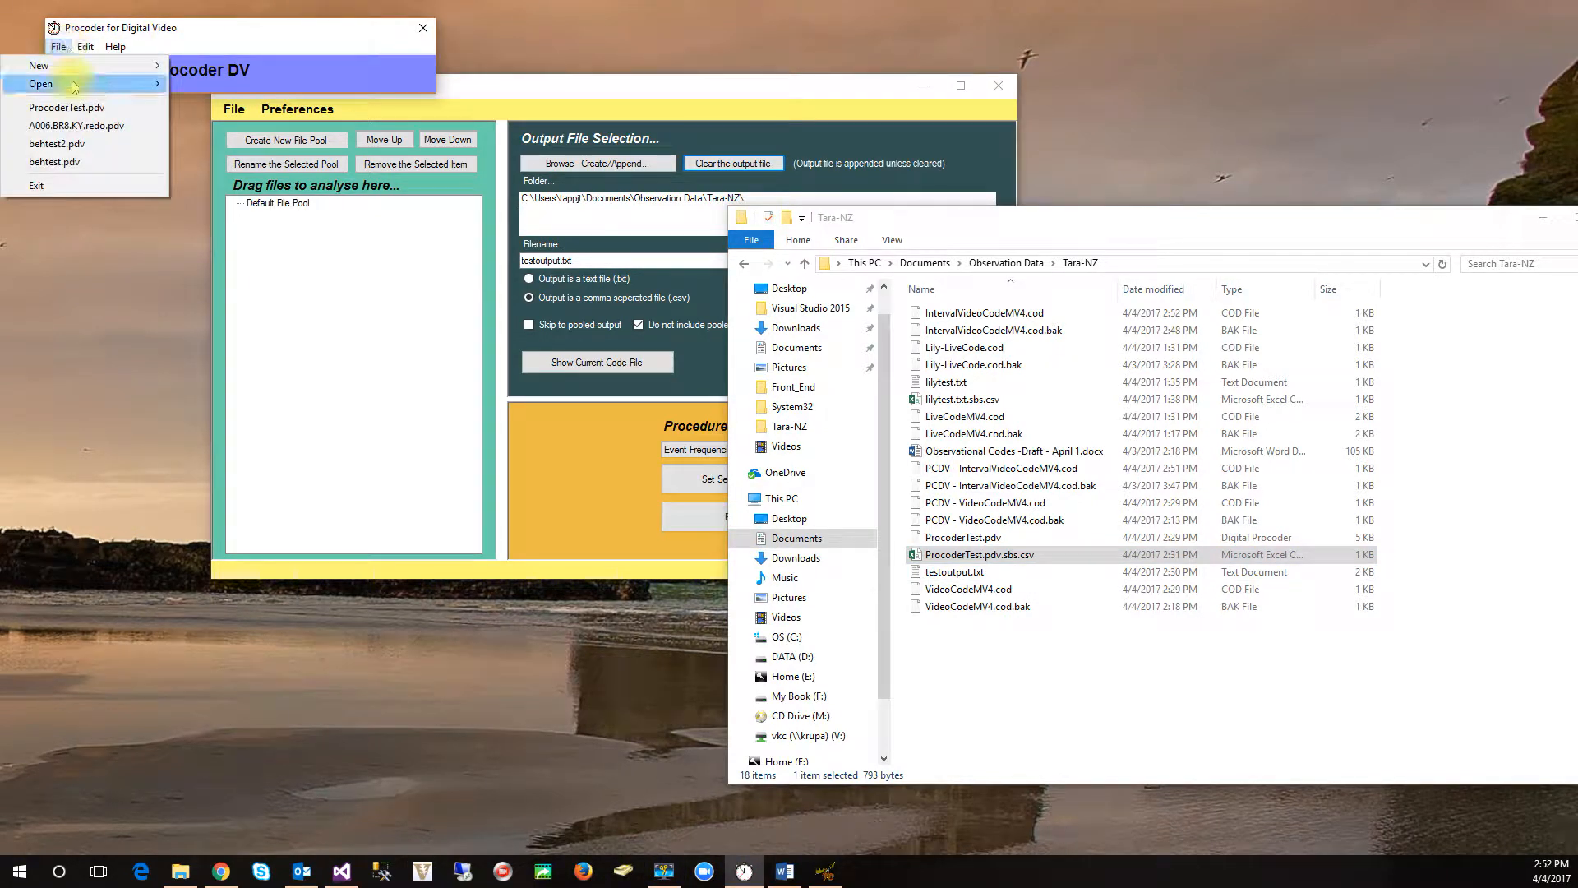
pyautogui.moveTo(74, 83)
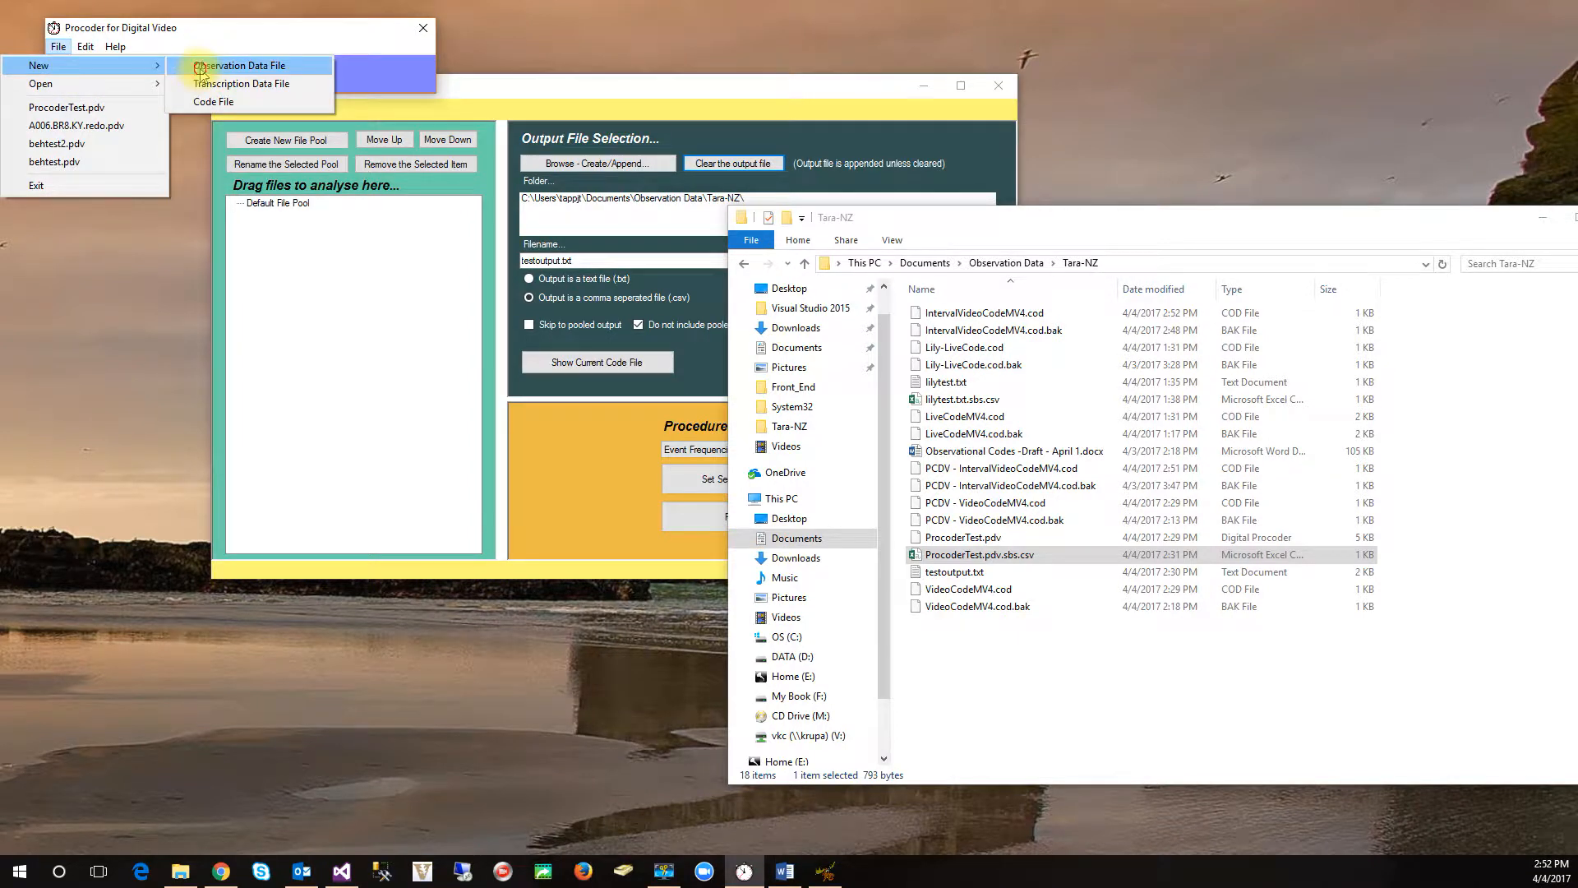
pyautogui.click(203, 69)
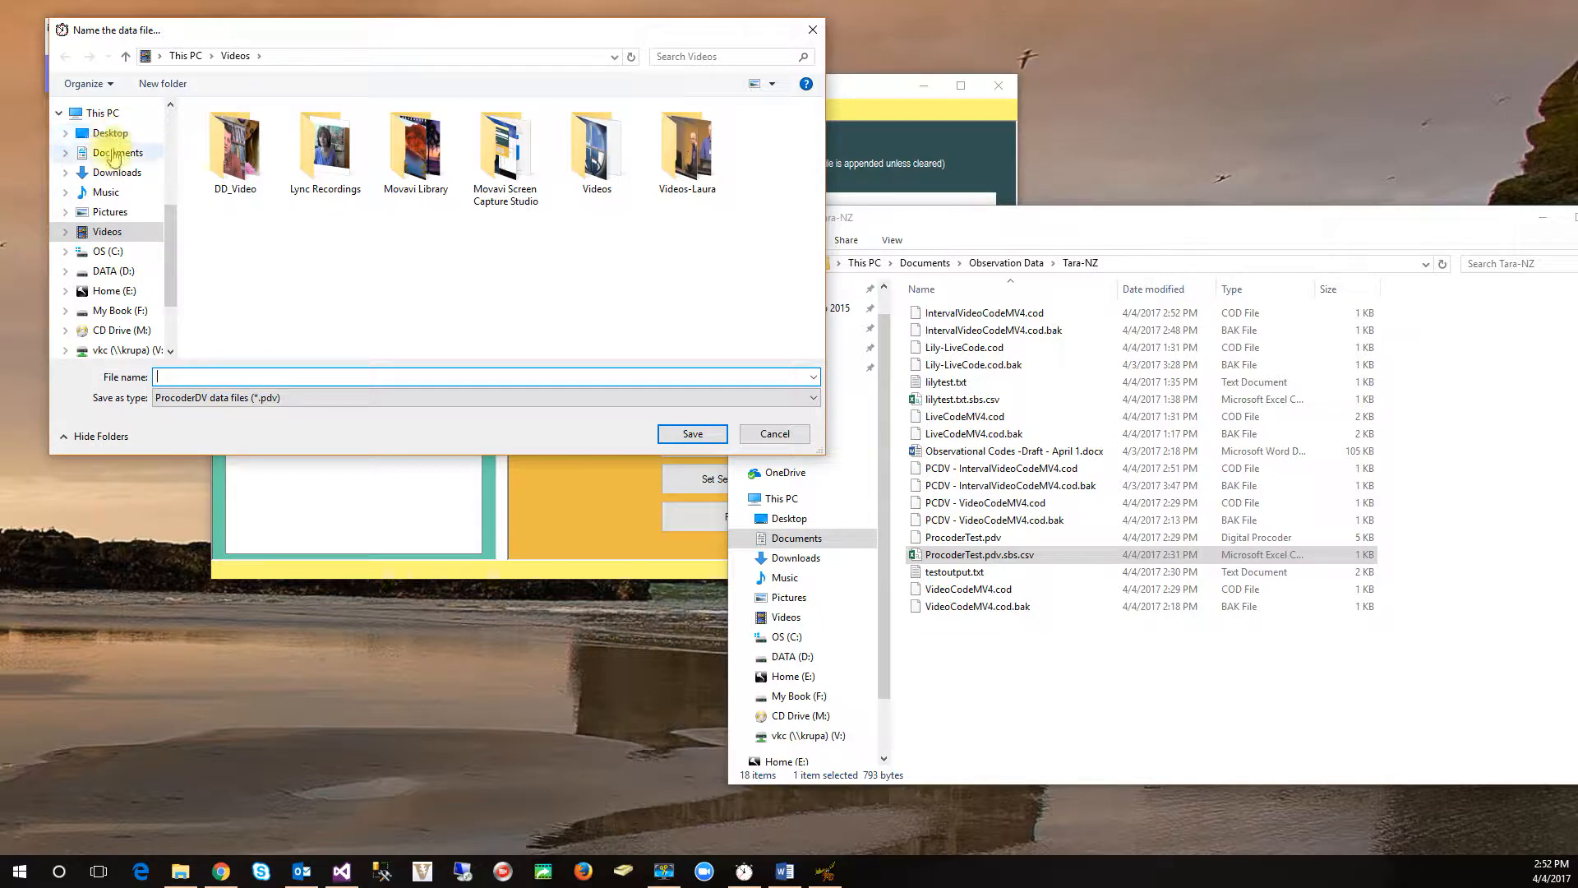
pyautogui.click(115, 141)
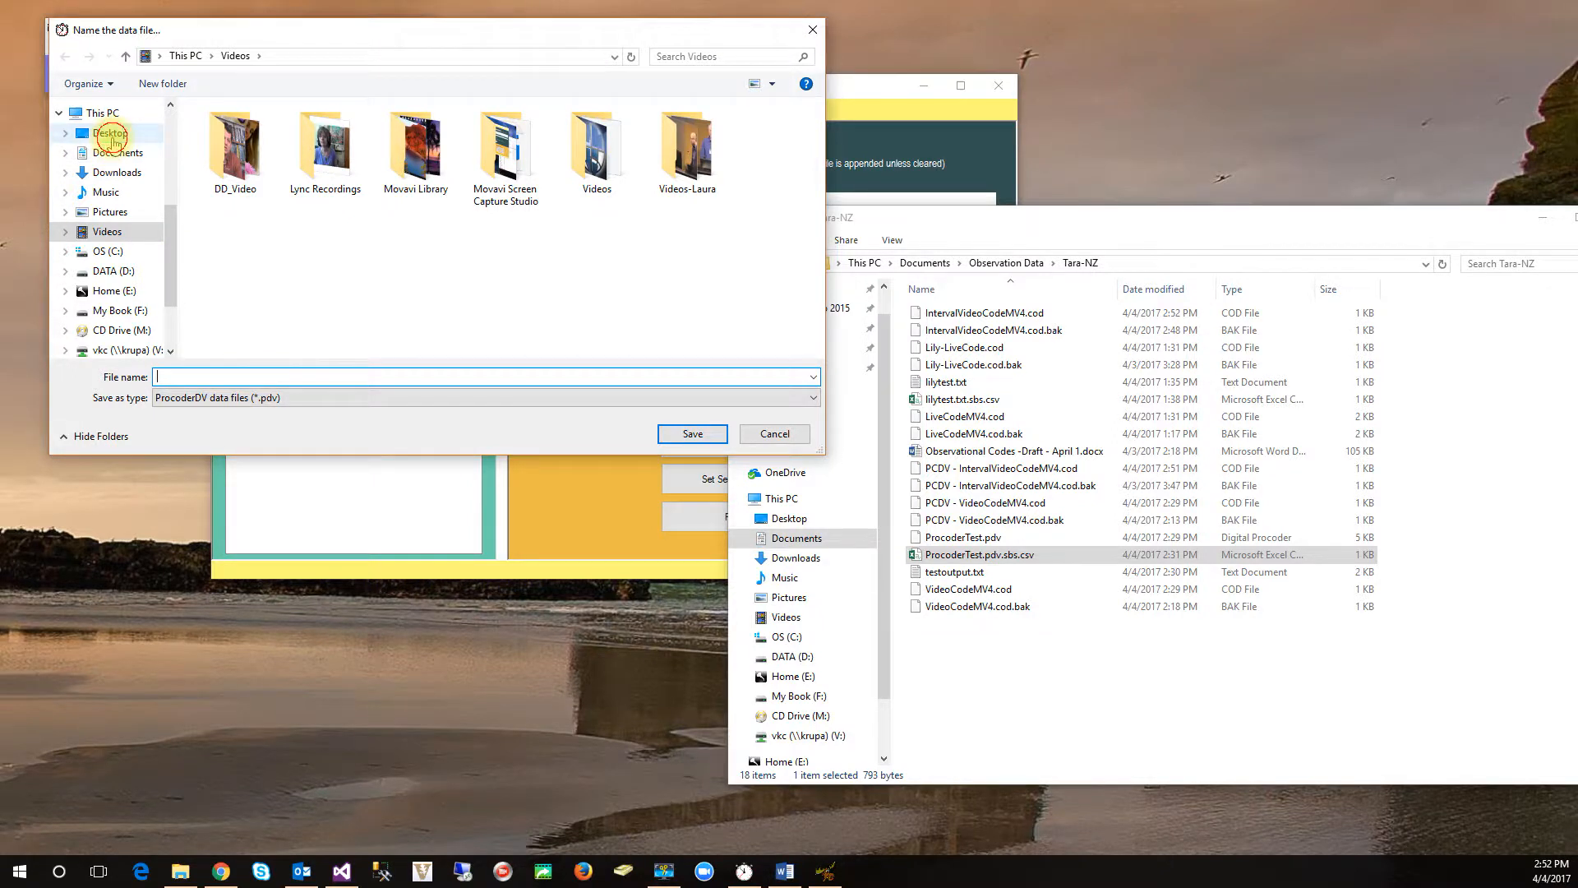
pyautogui.scroll(-3, 247, 280)
pyautogui.doubleClick(265, 332)
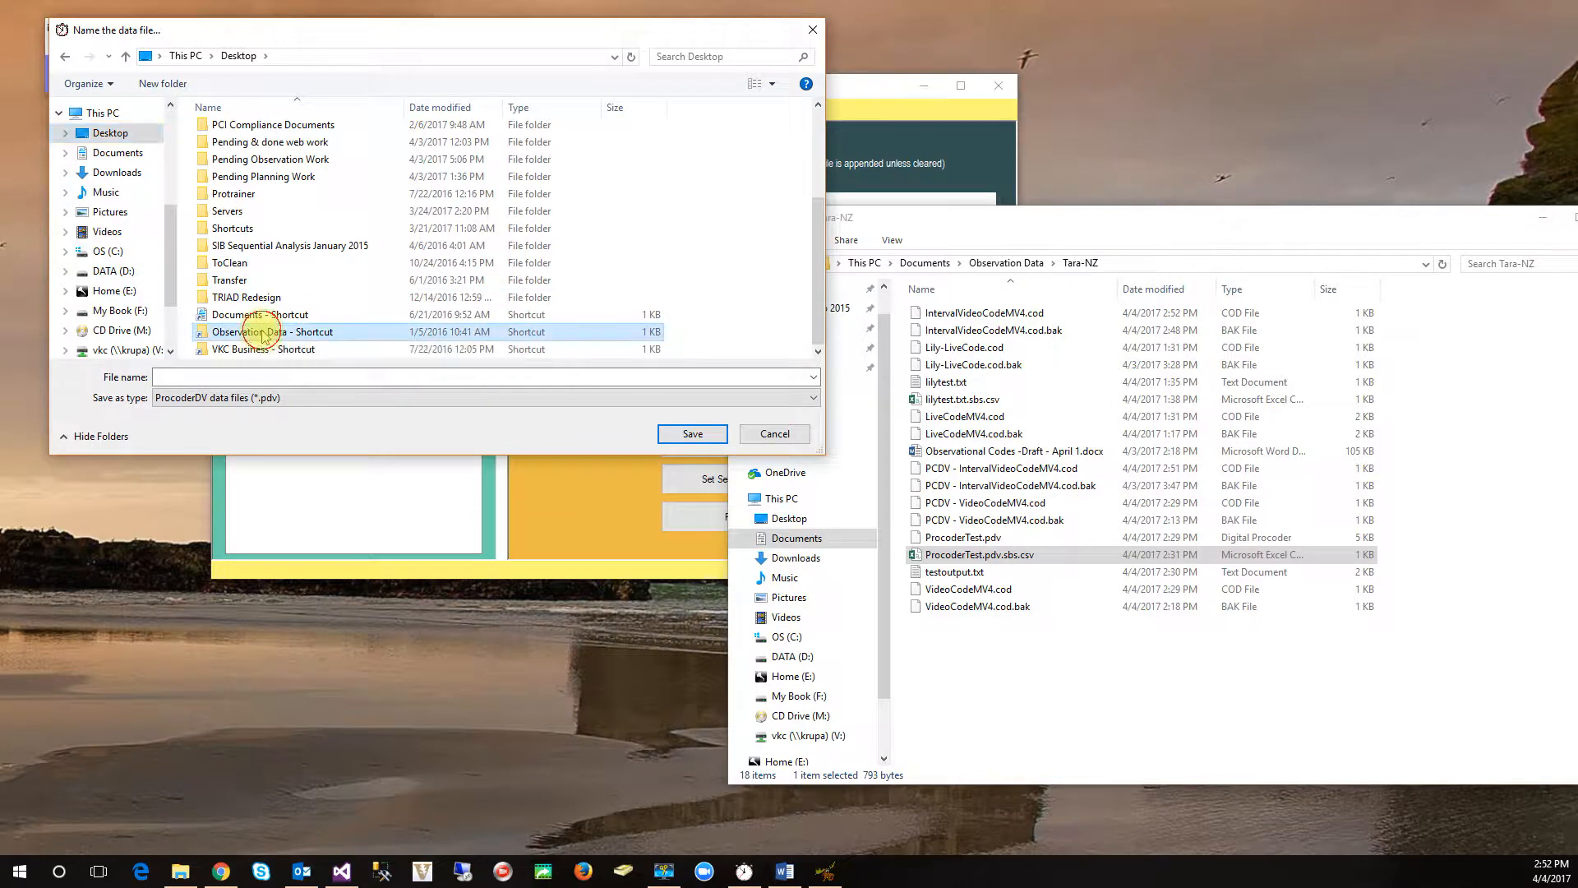
pyautogui.scroll(-15, 280, 271)
pyautogui.scroll(-12, 298, 260)
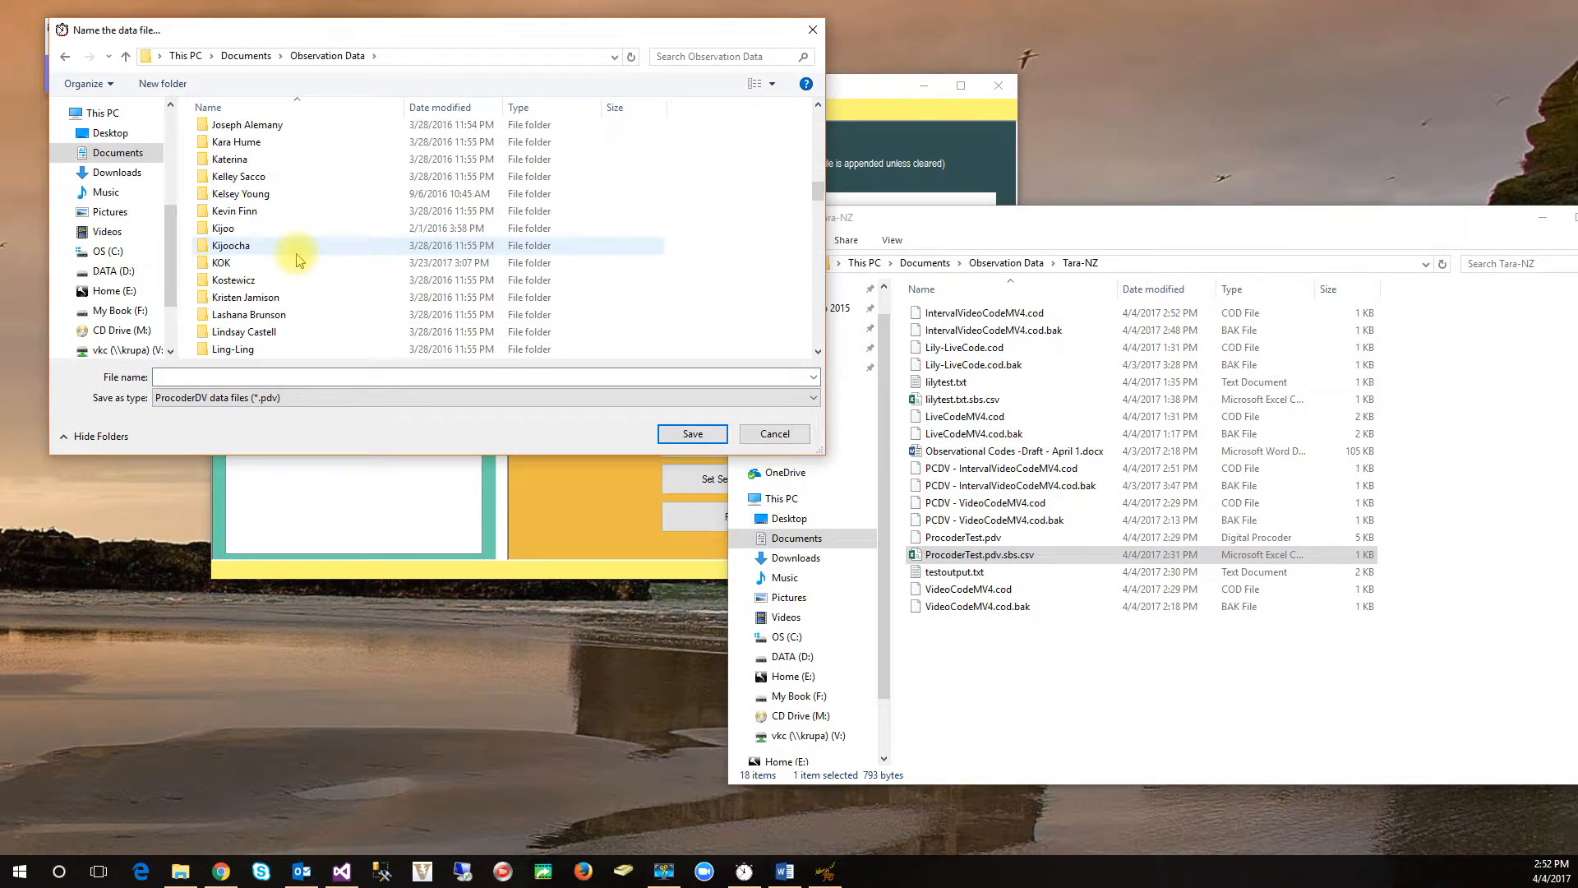
pyautogui.scroll(-8, 297, 260)
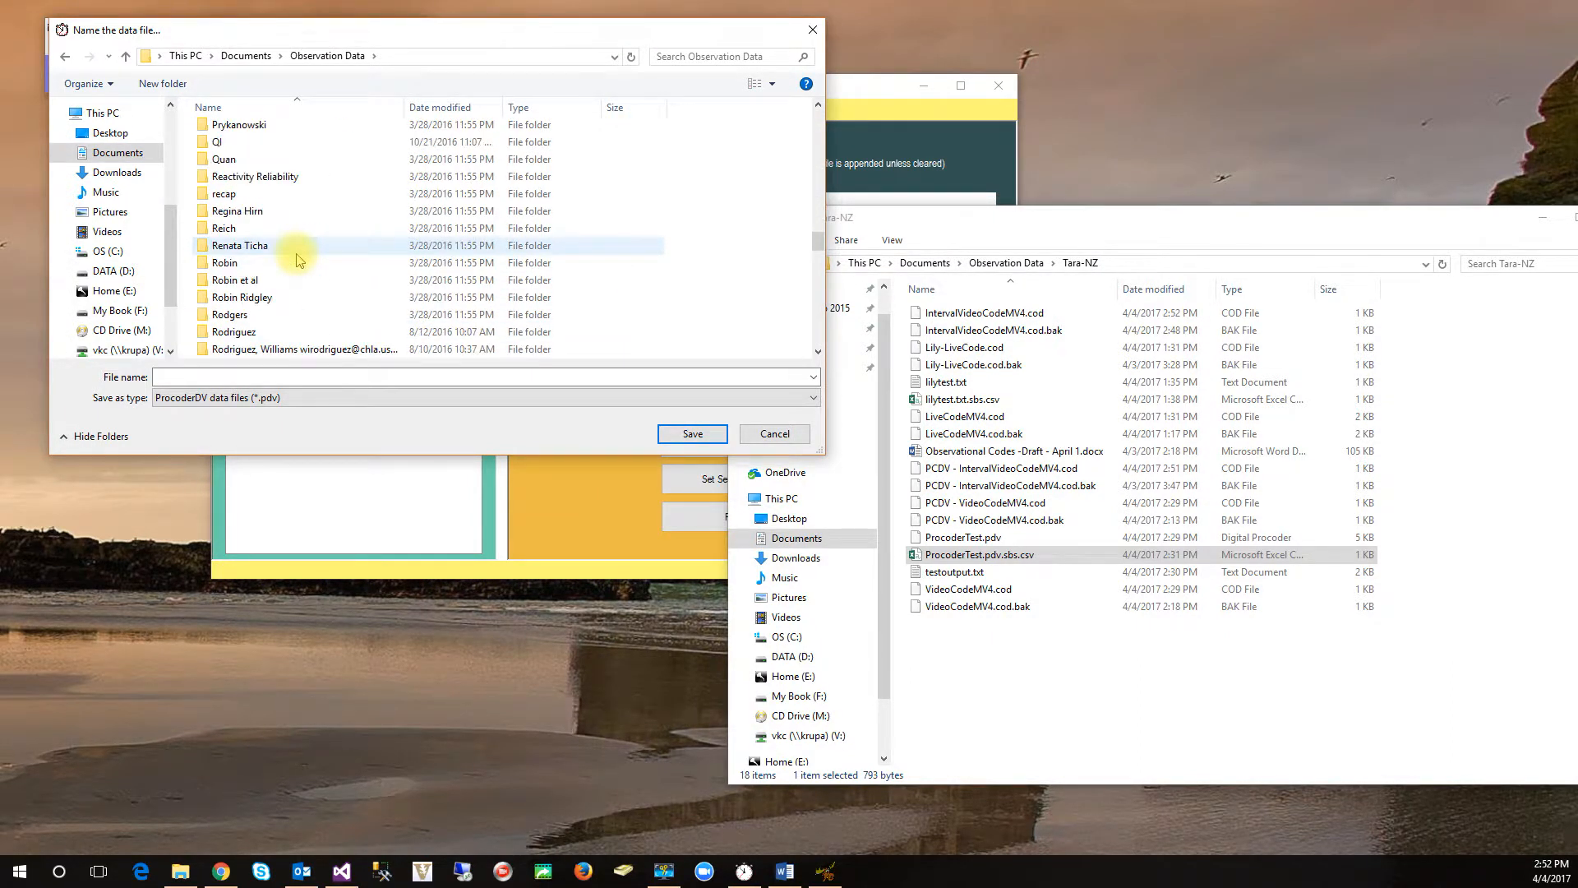
pyautogui.scroll(-2, 297, 260)
pyautogui.scroll(1, 299, 255)
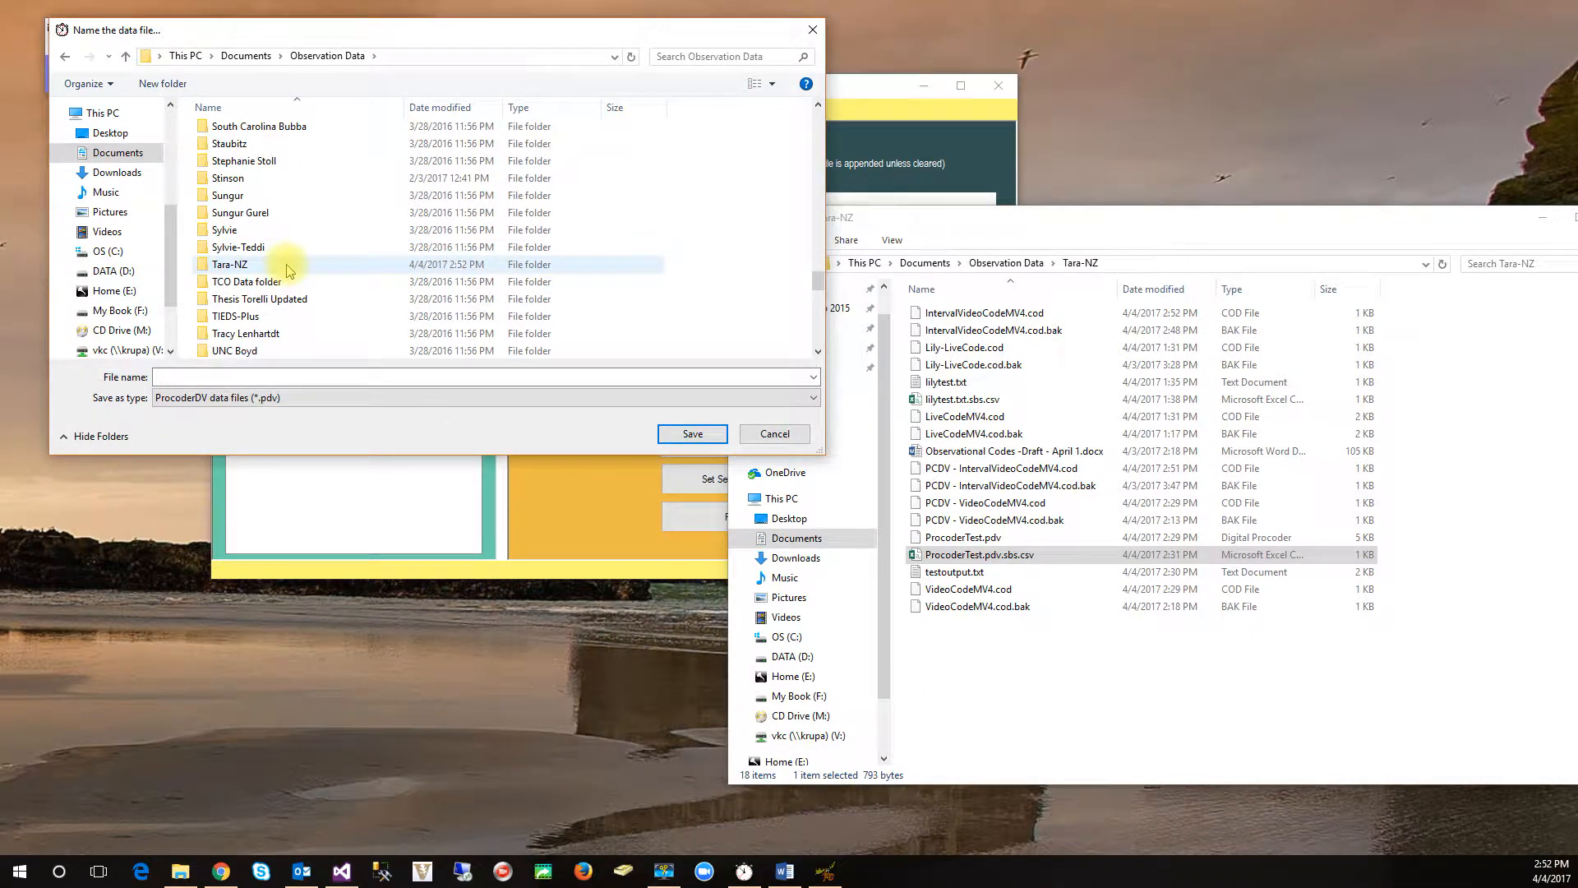
pyautogui.doubleClick(287, 264)
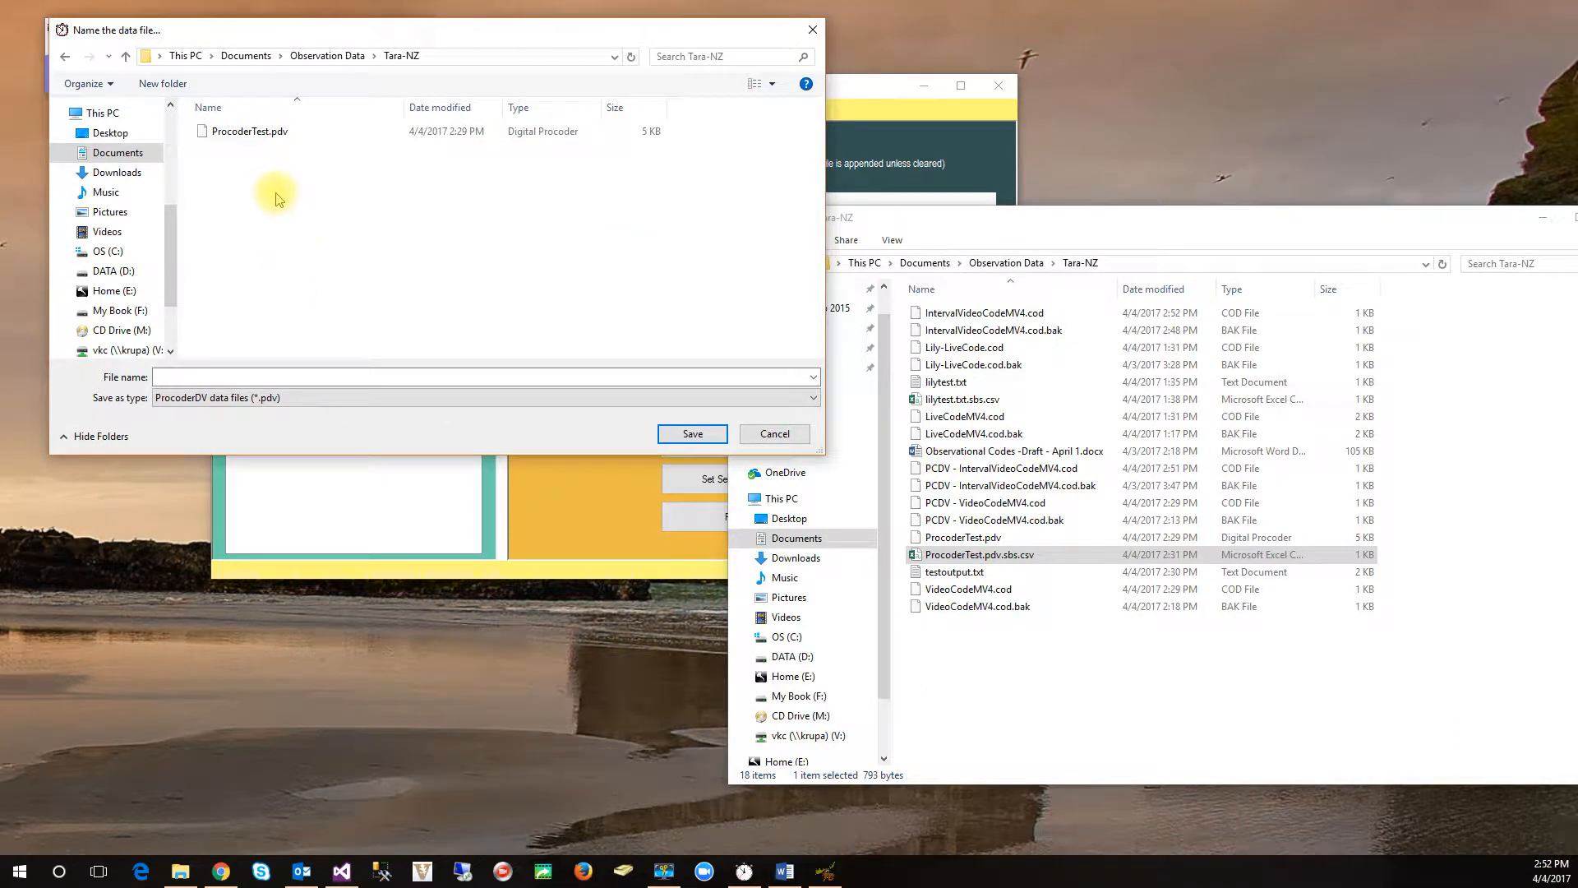
# - Name the new observation data file PCIntervaltest and save it
pyautogui.click(211, 376)
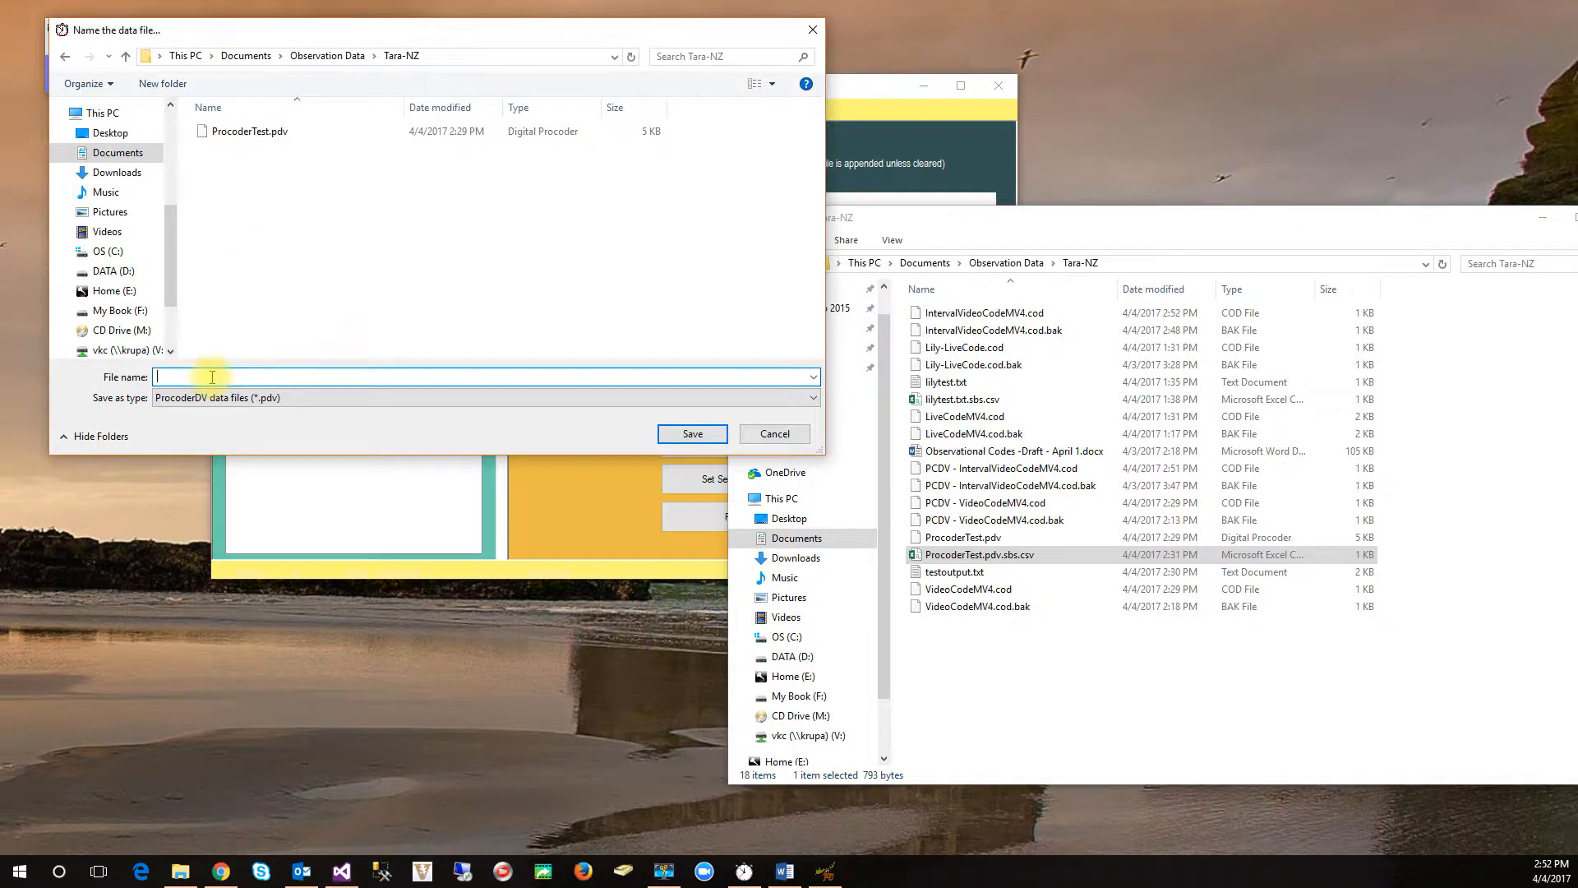
pyautogui.write('Intervaltest')
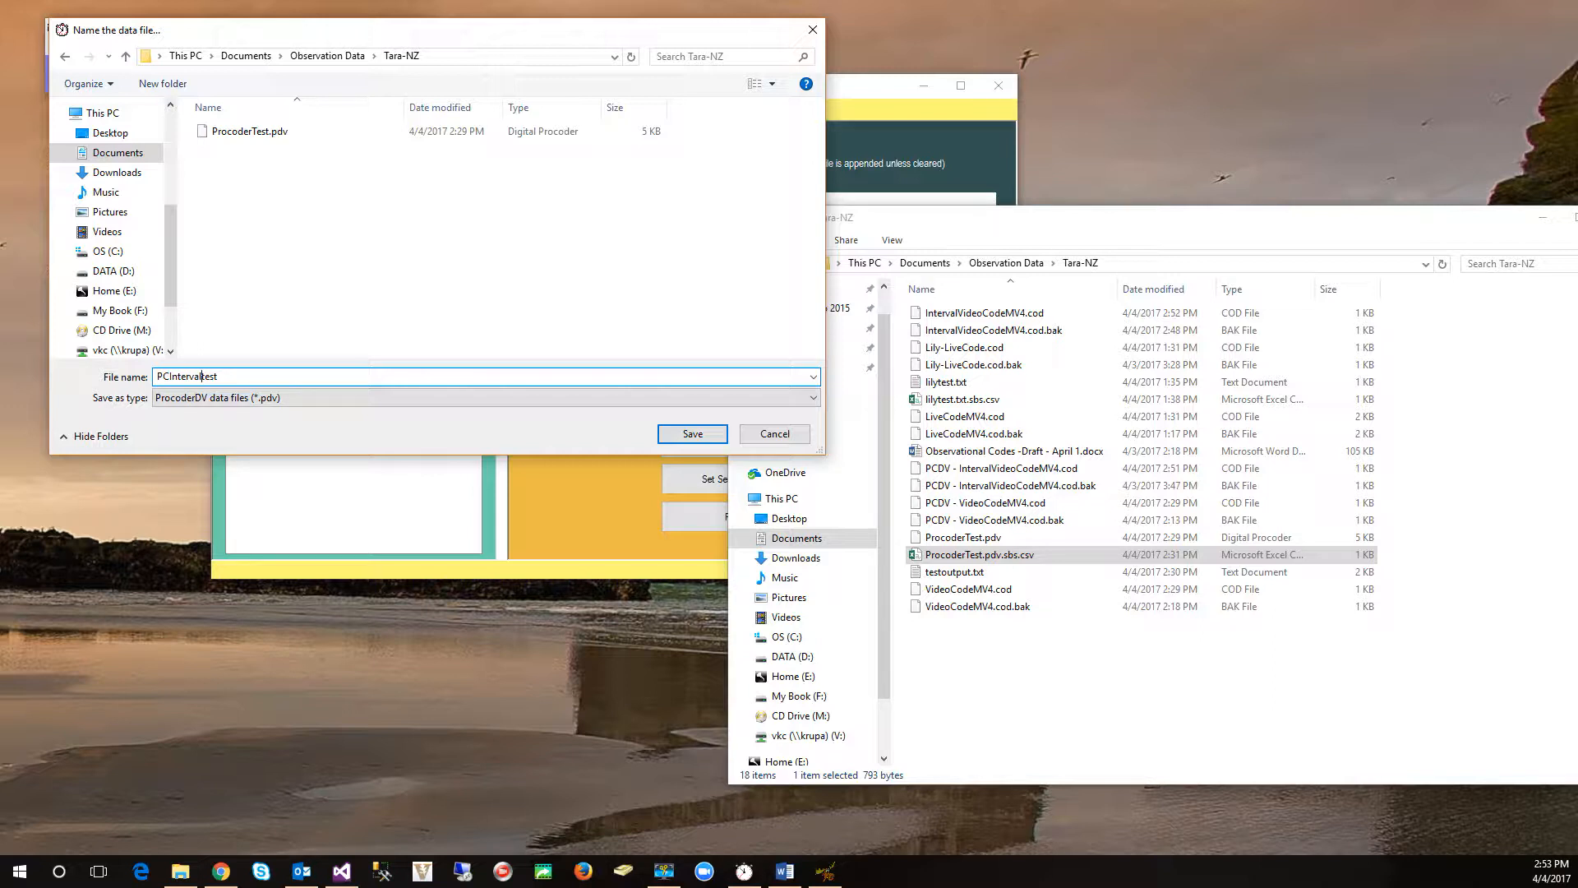
pyautogui.press('Return')
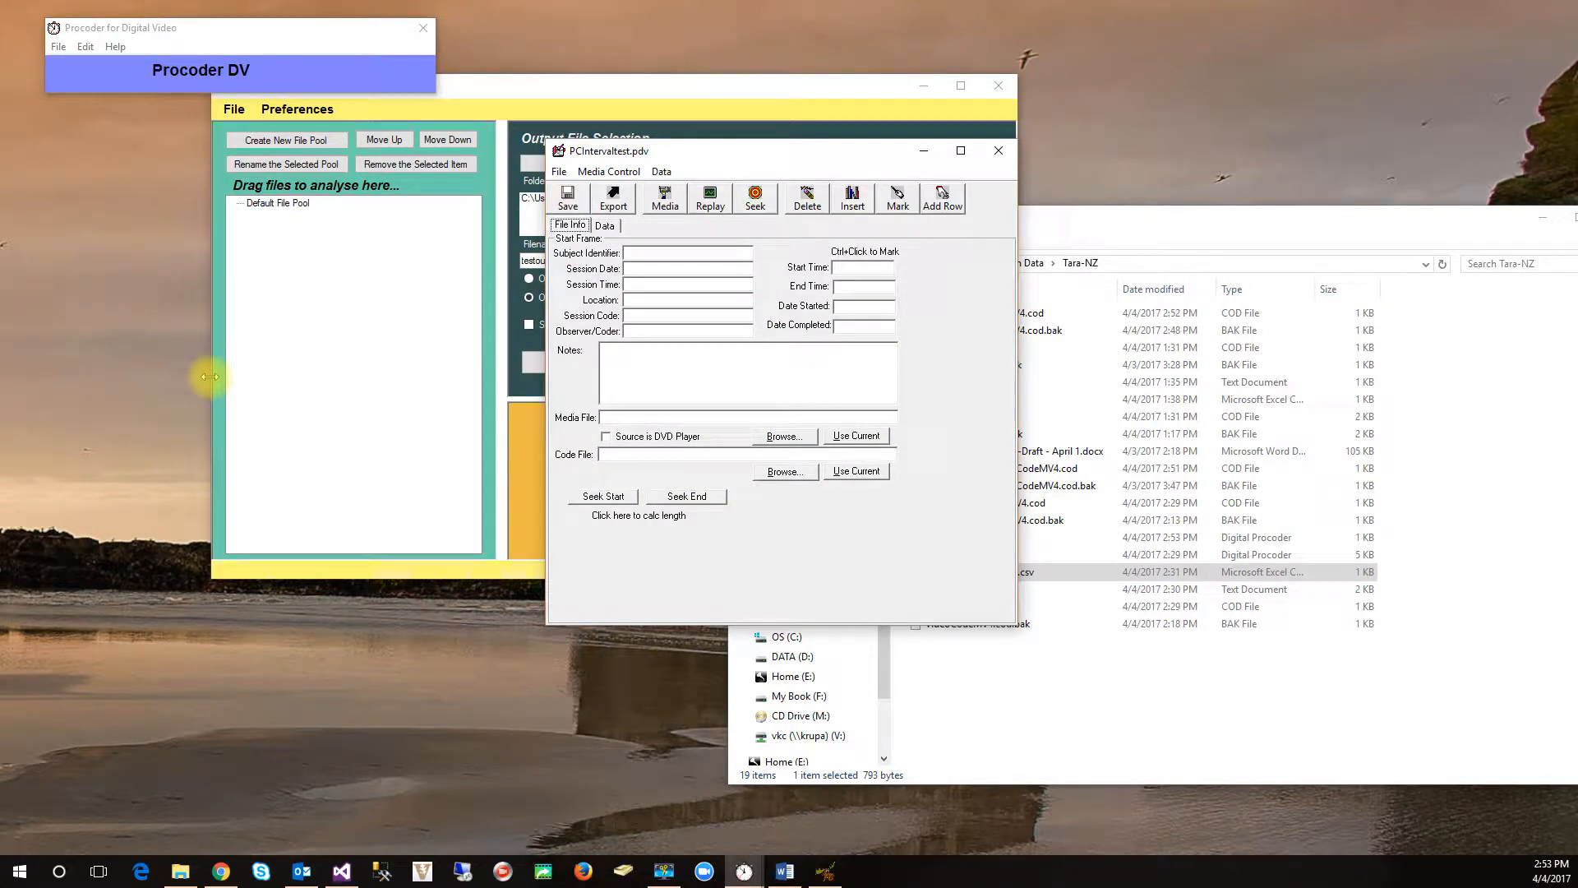
# - Set Gee Baby.wmv from the Videos folder as the media file of the observation
pyautogui.click(801, 437)
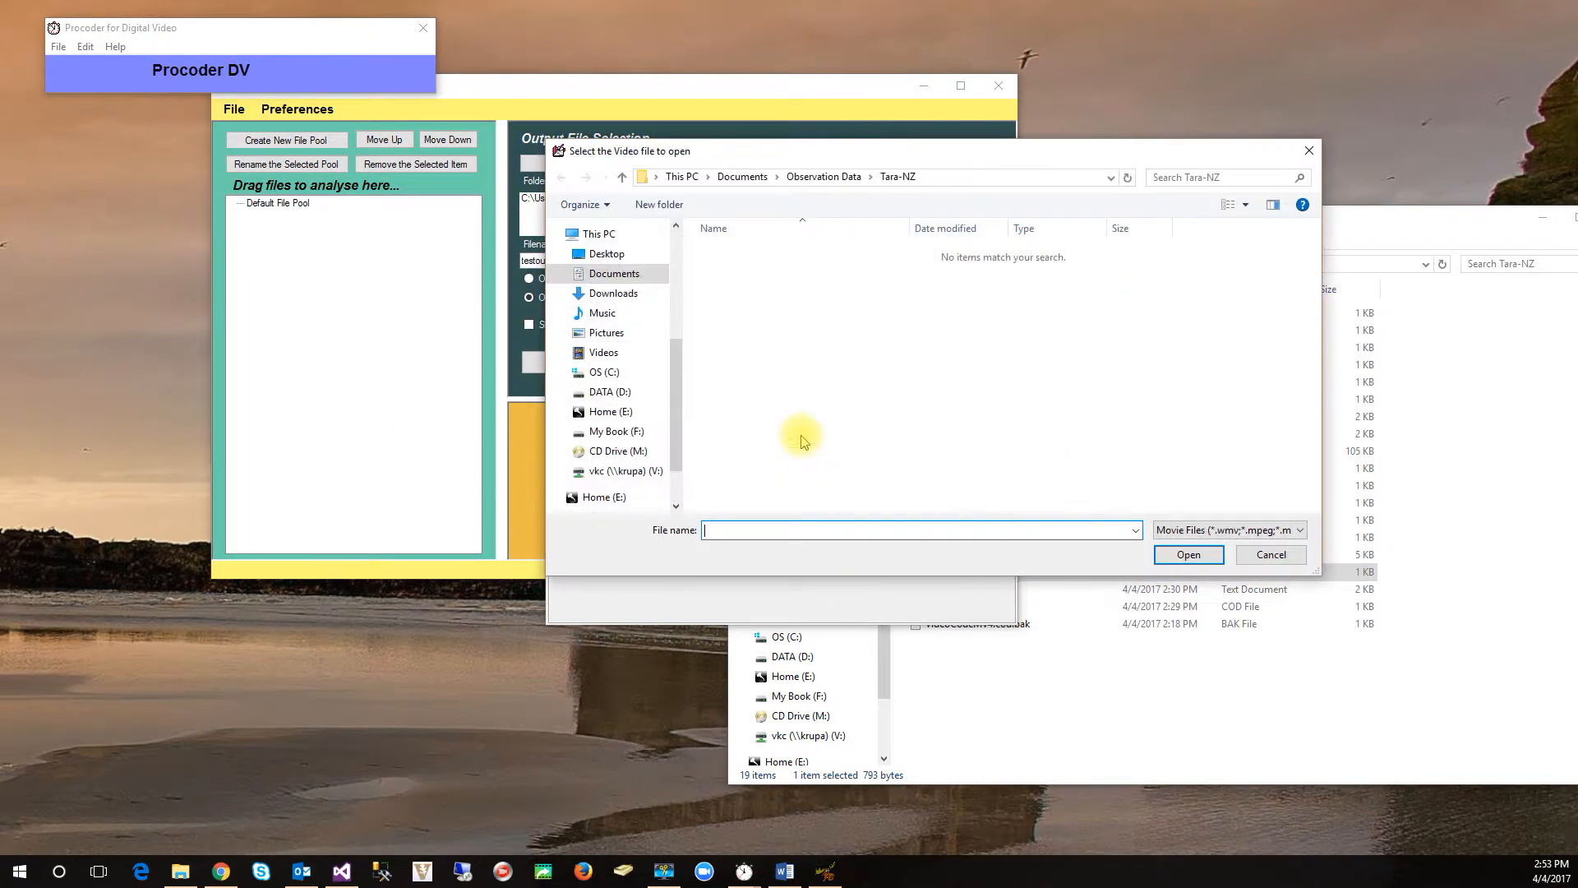
pyautogui.moveTo(681, 398); pyautogui.dragTo(681, 465)
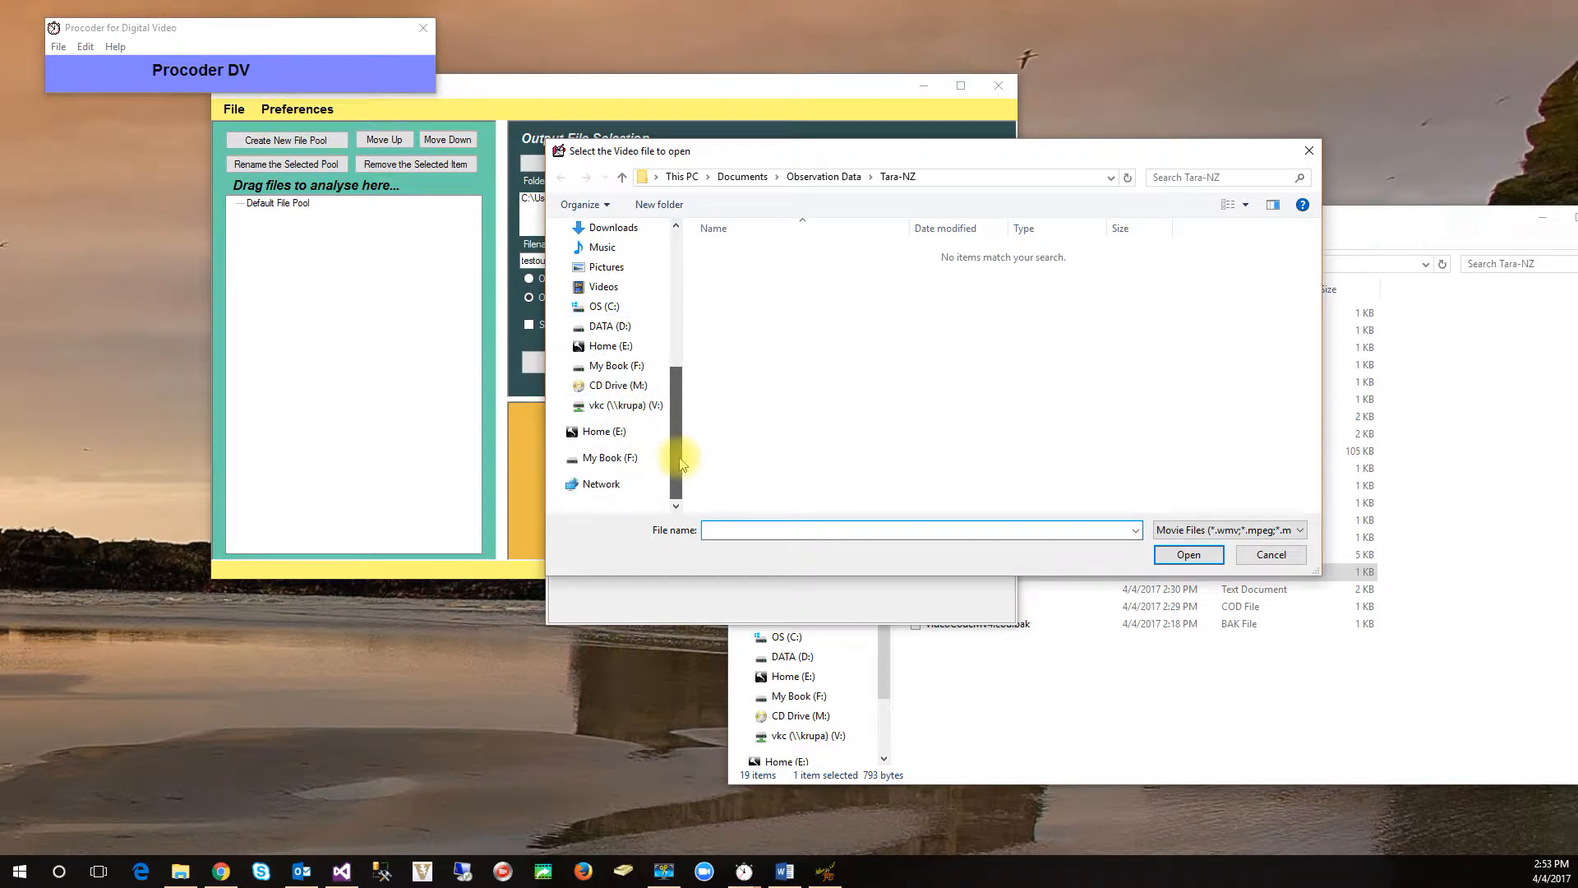
pyautogui.click(605, 288)
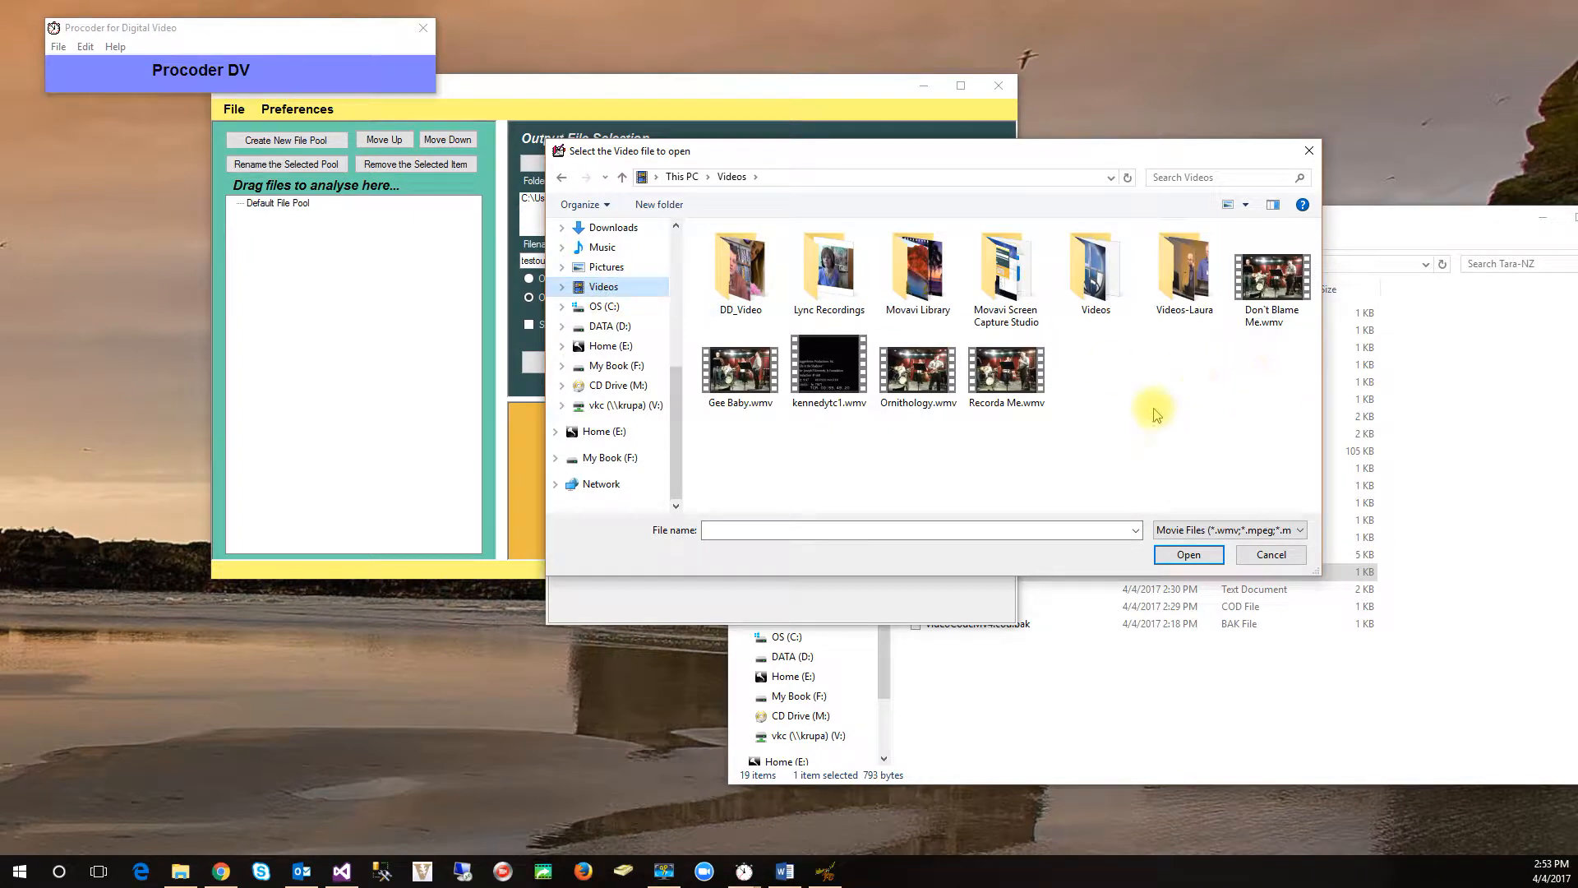
pyautogui.click(746, 392)
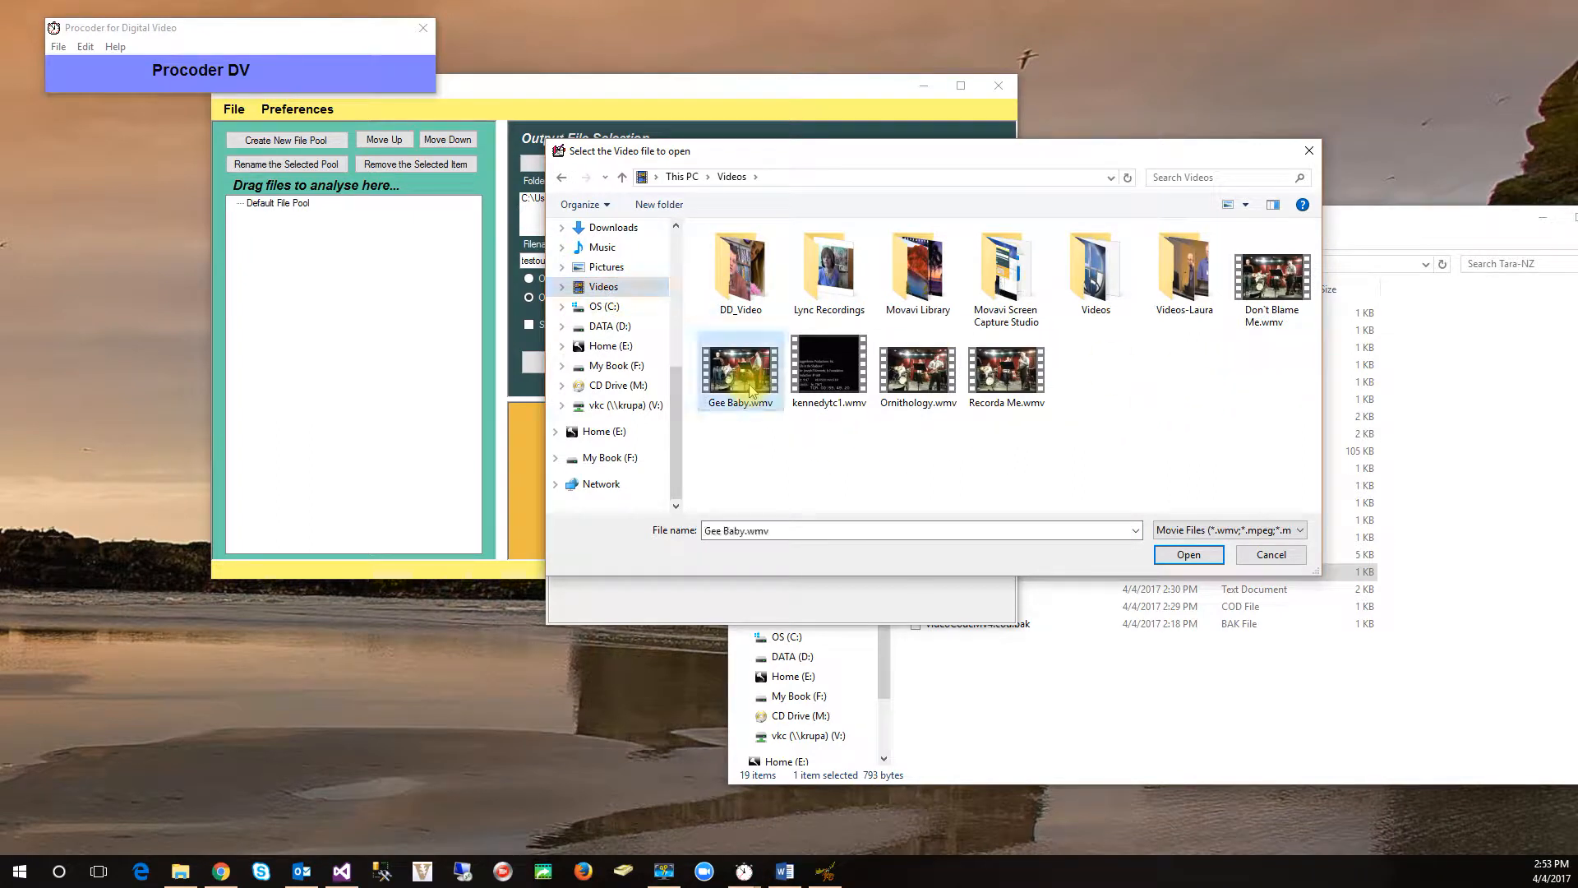
pyautogui.click(1189, 553)
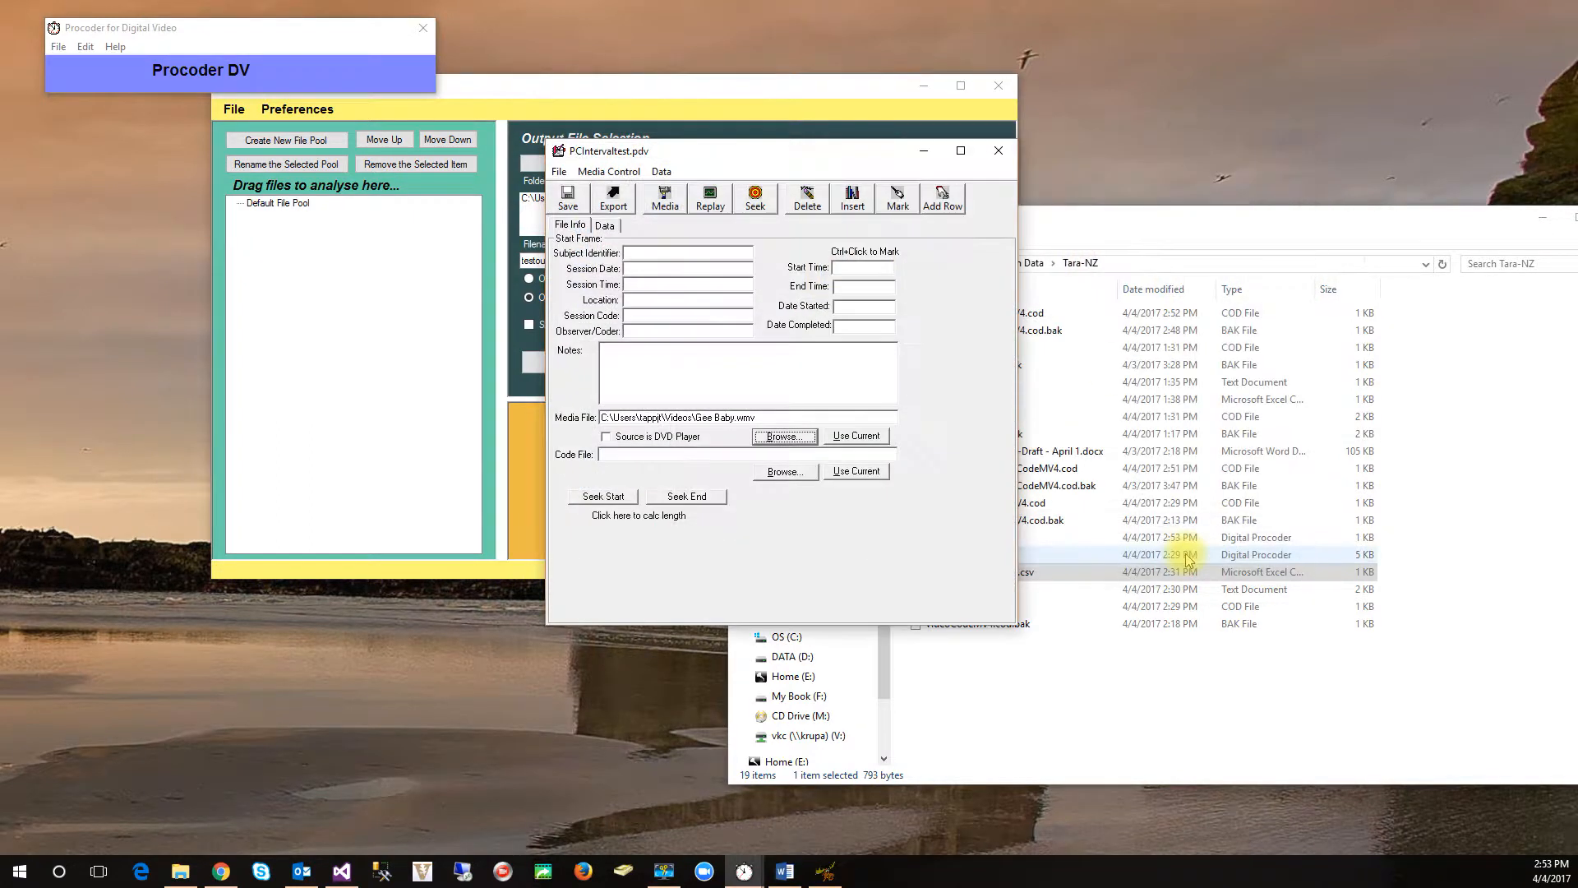
# - Load the Gee Baby.wmv video in the media player, inspect the data grid and return to the file information
pyautogui.click(665, 201)
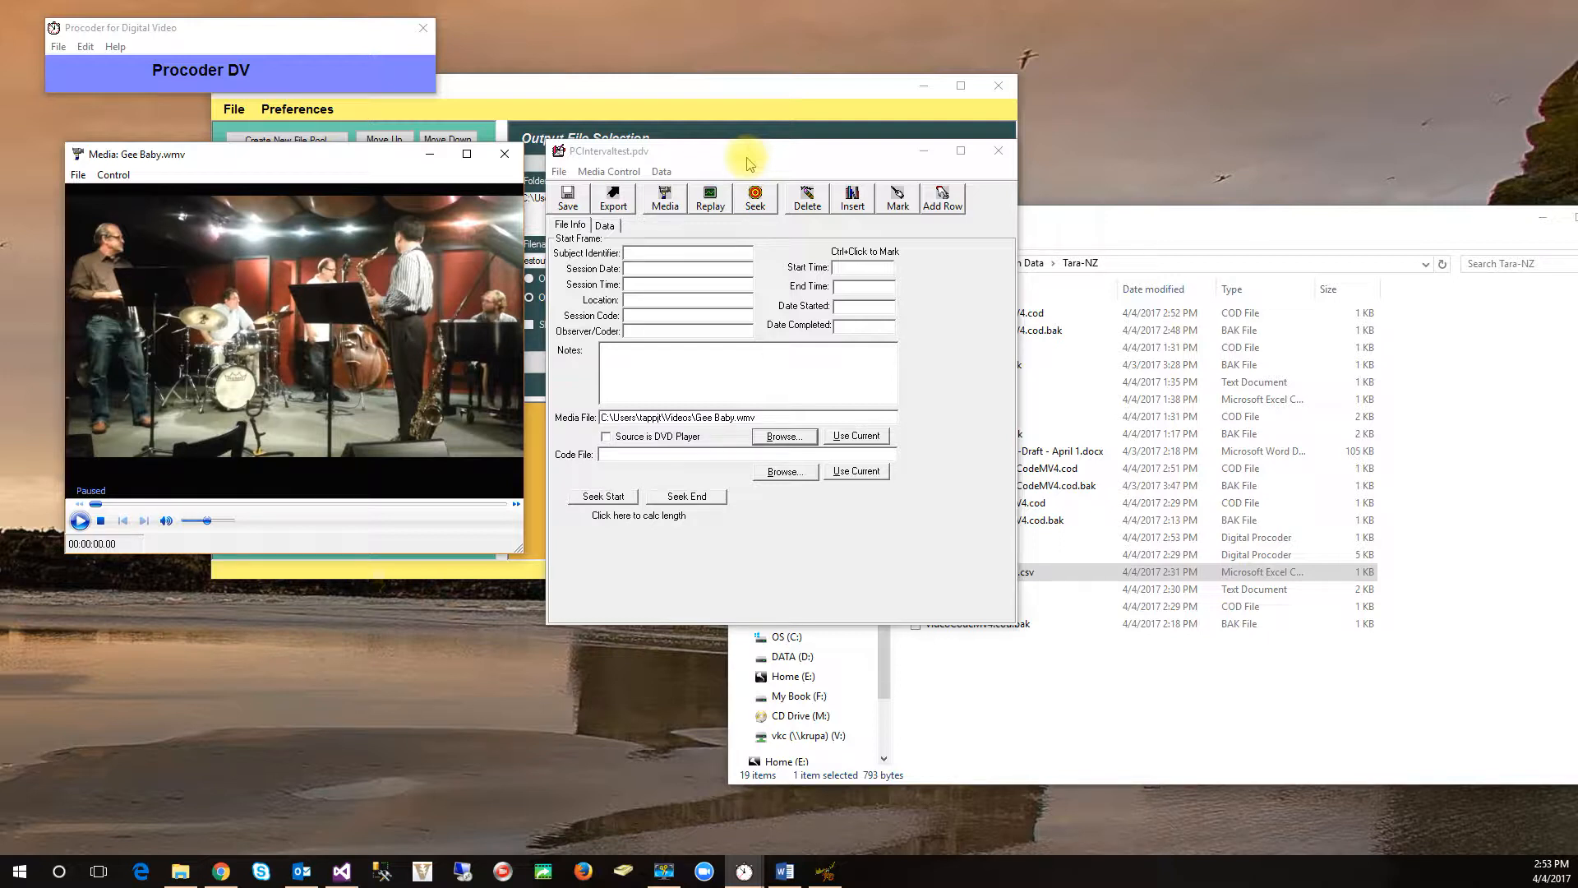
pyautogui.click(606, 226)
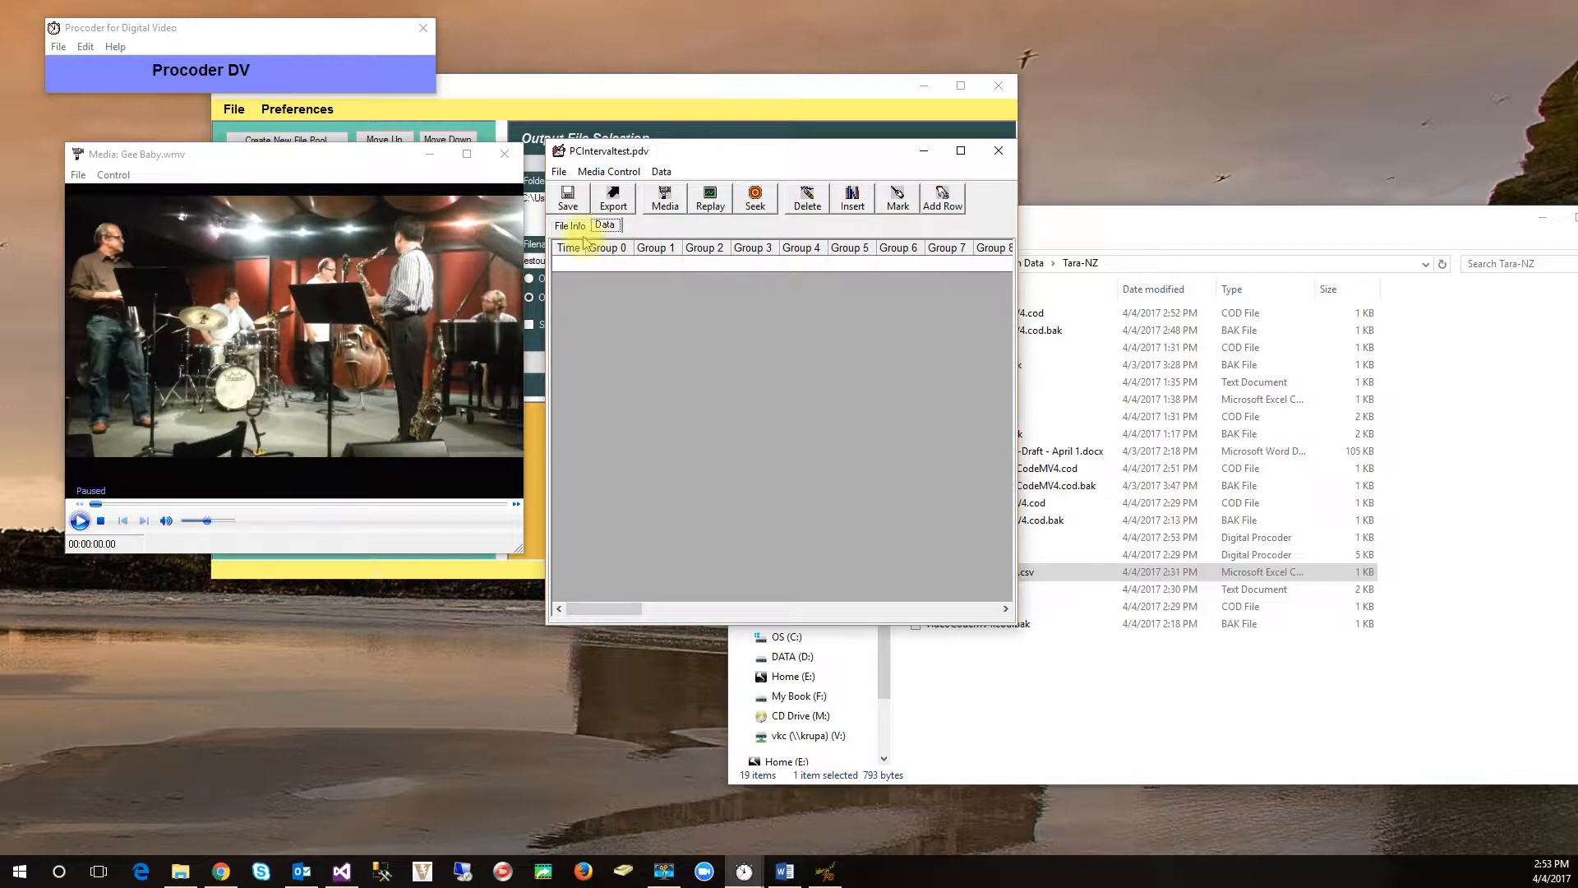
pyautogui.click(570, 227)
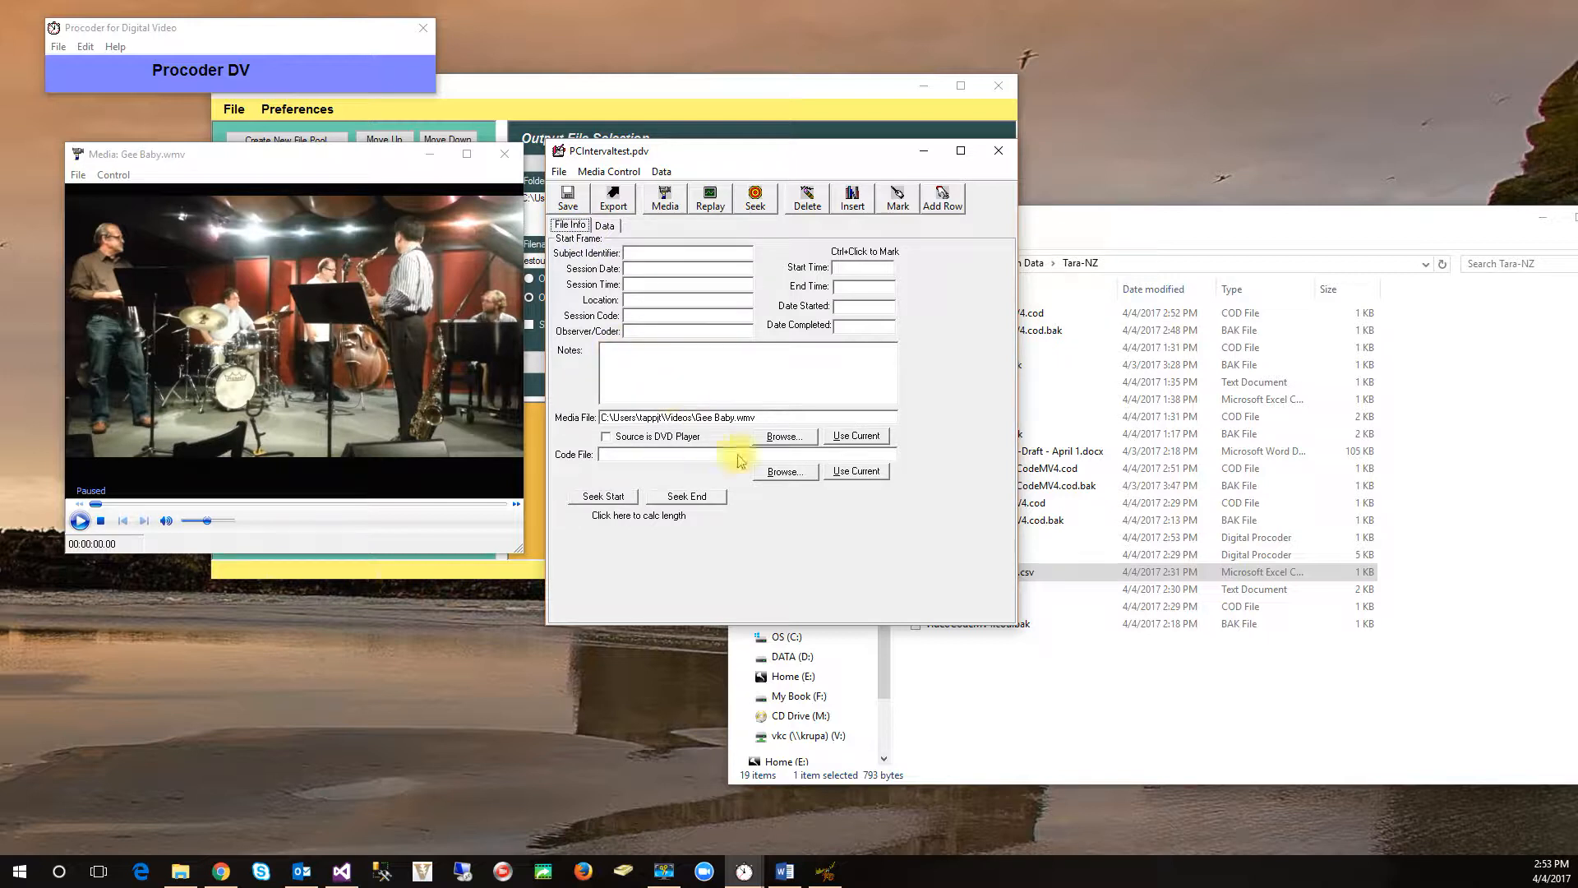
# - Set PCDV - IntervalVideoCodeMV4.cod from the Tara-NZ folder in Observation Data as the code file and check the resulting data grid columns
pyautogui.click(785, 471)
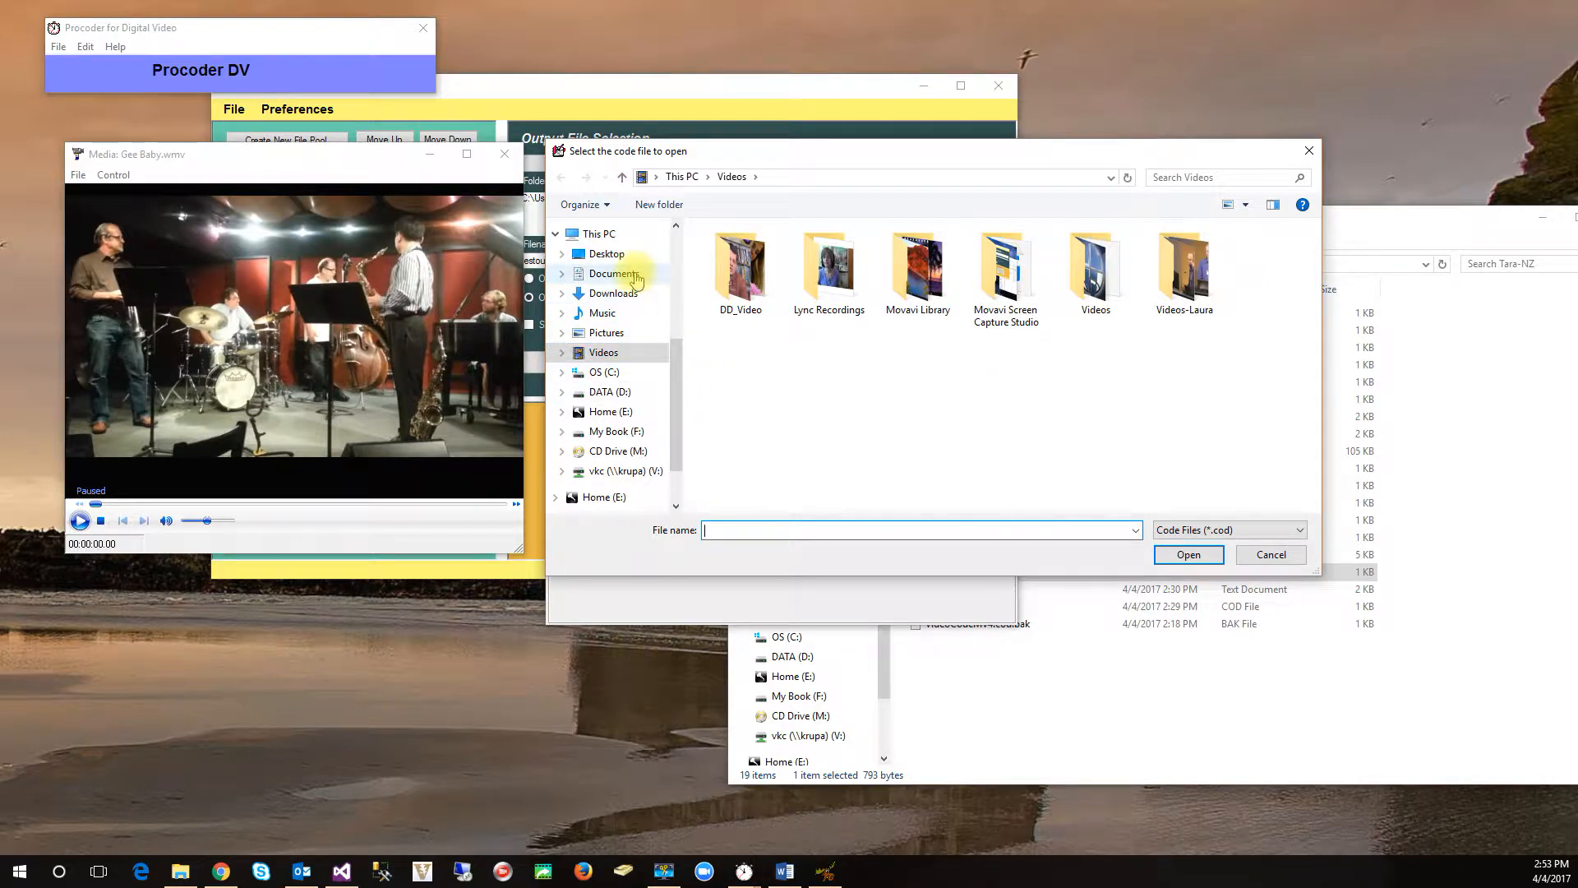
pyautogui.click(606, 254)
pyautogui.scroll(-3, 764, 435)
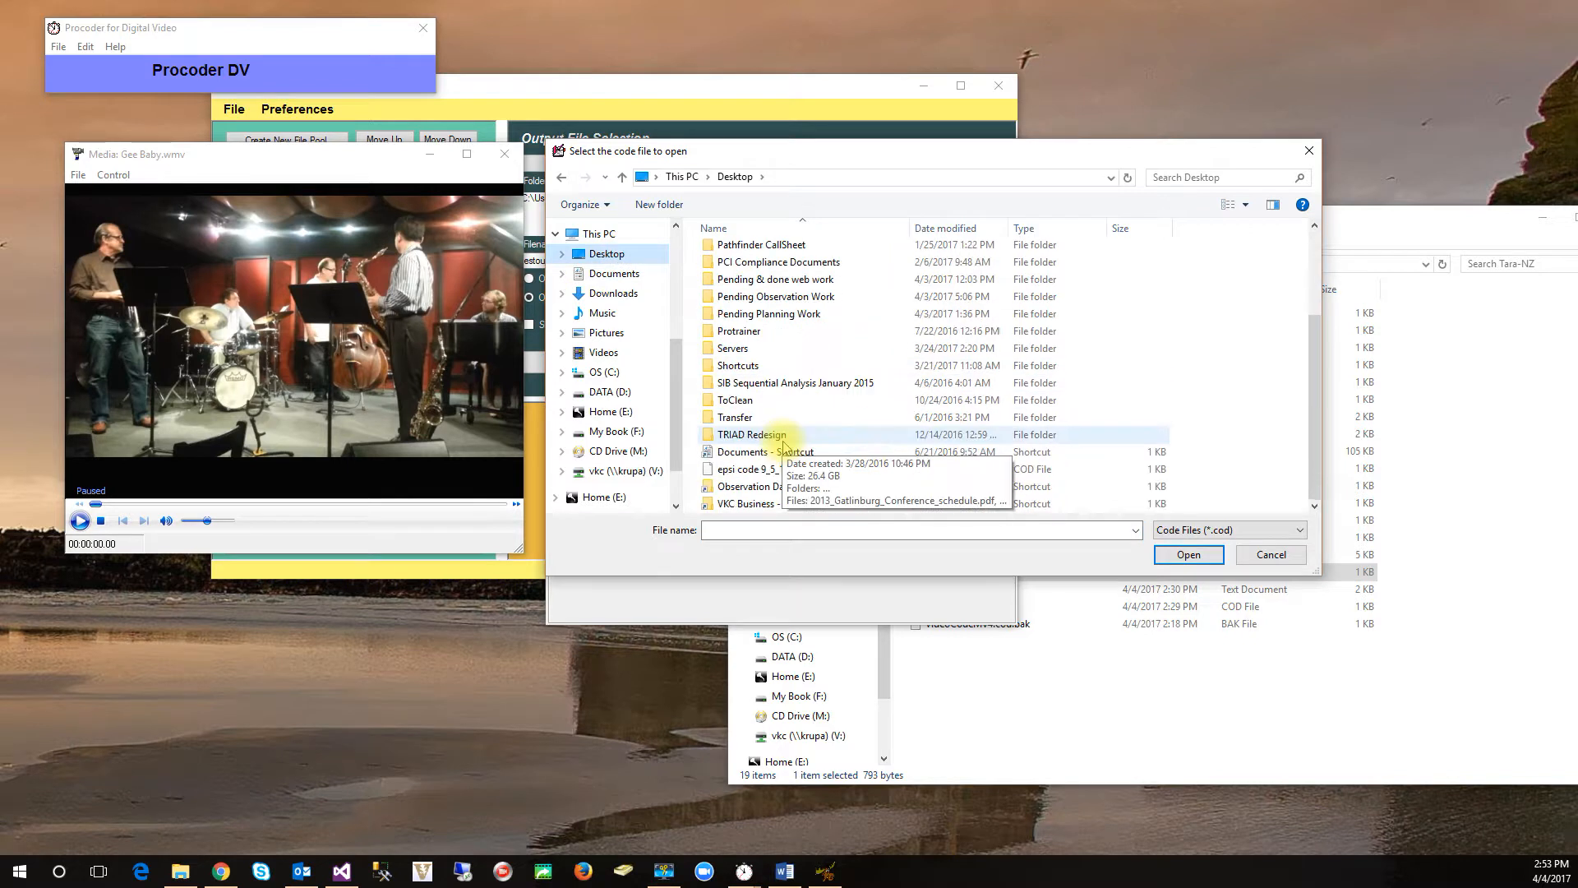
pyautogui.doubleClick(787, 486)
pyautogui.scroll(-1, 801, 411)
pyautogui.scroll(-15, 803, 411)
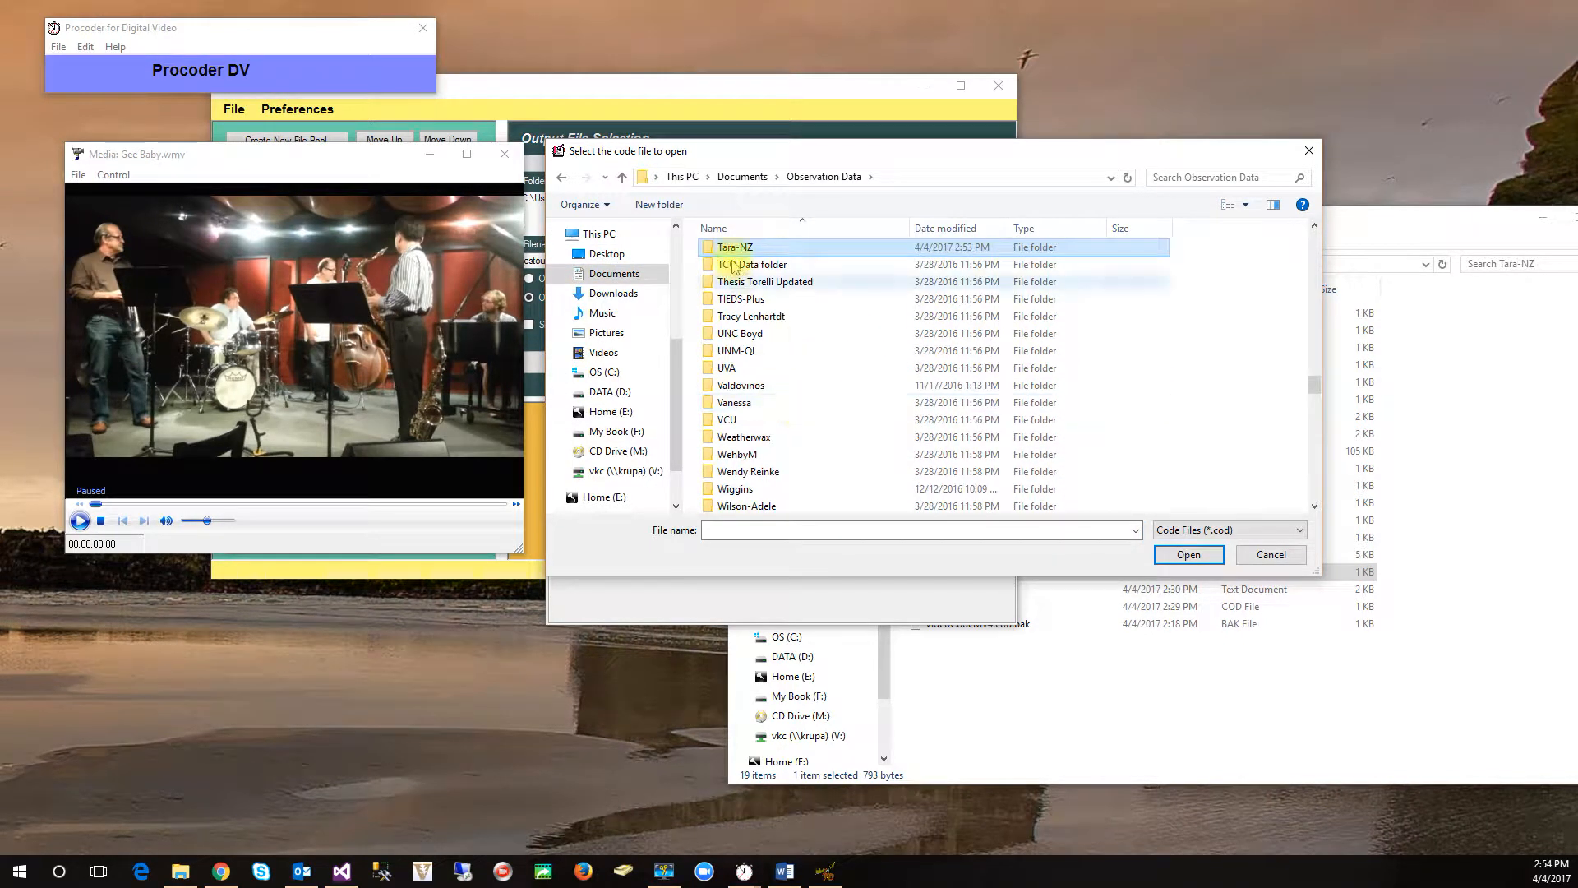
pyautogui.doubleClick(729, 249)
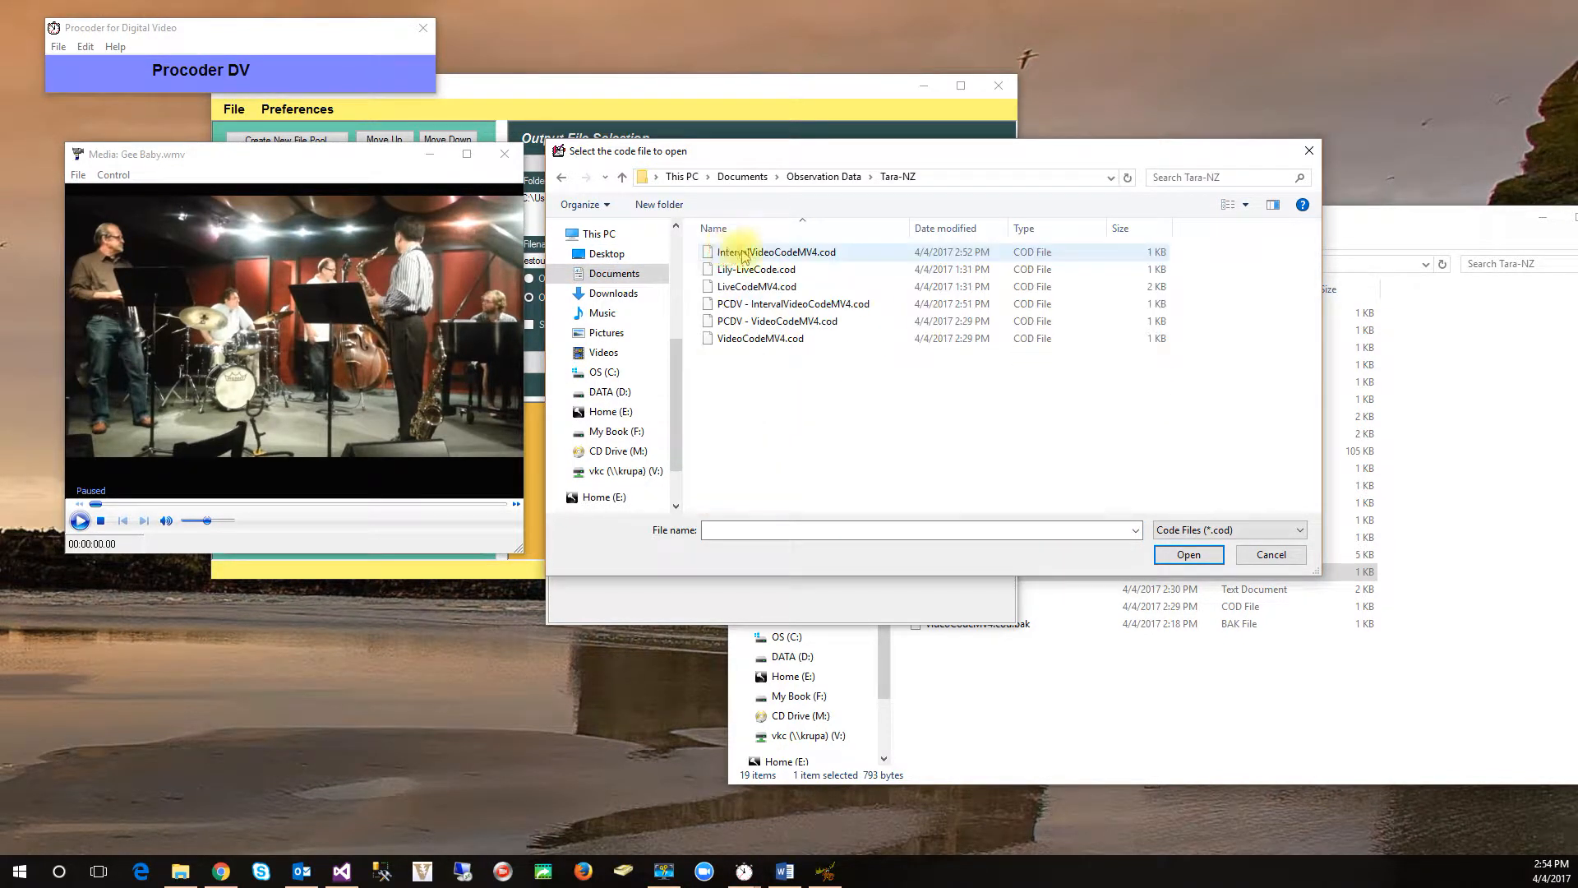
pyautogui.click(812, 306)
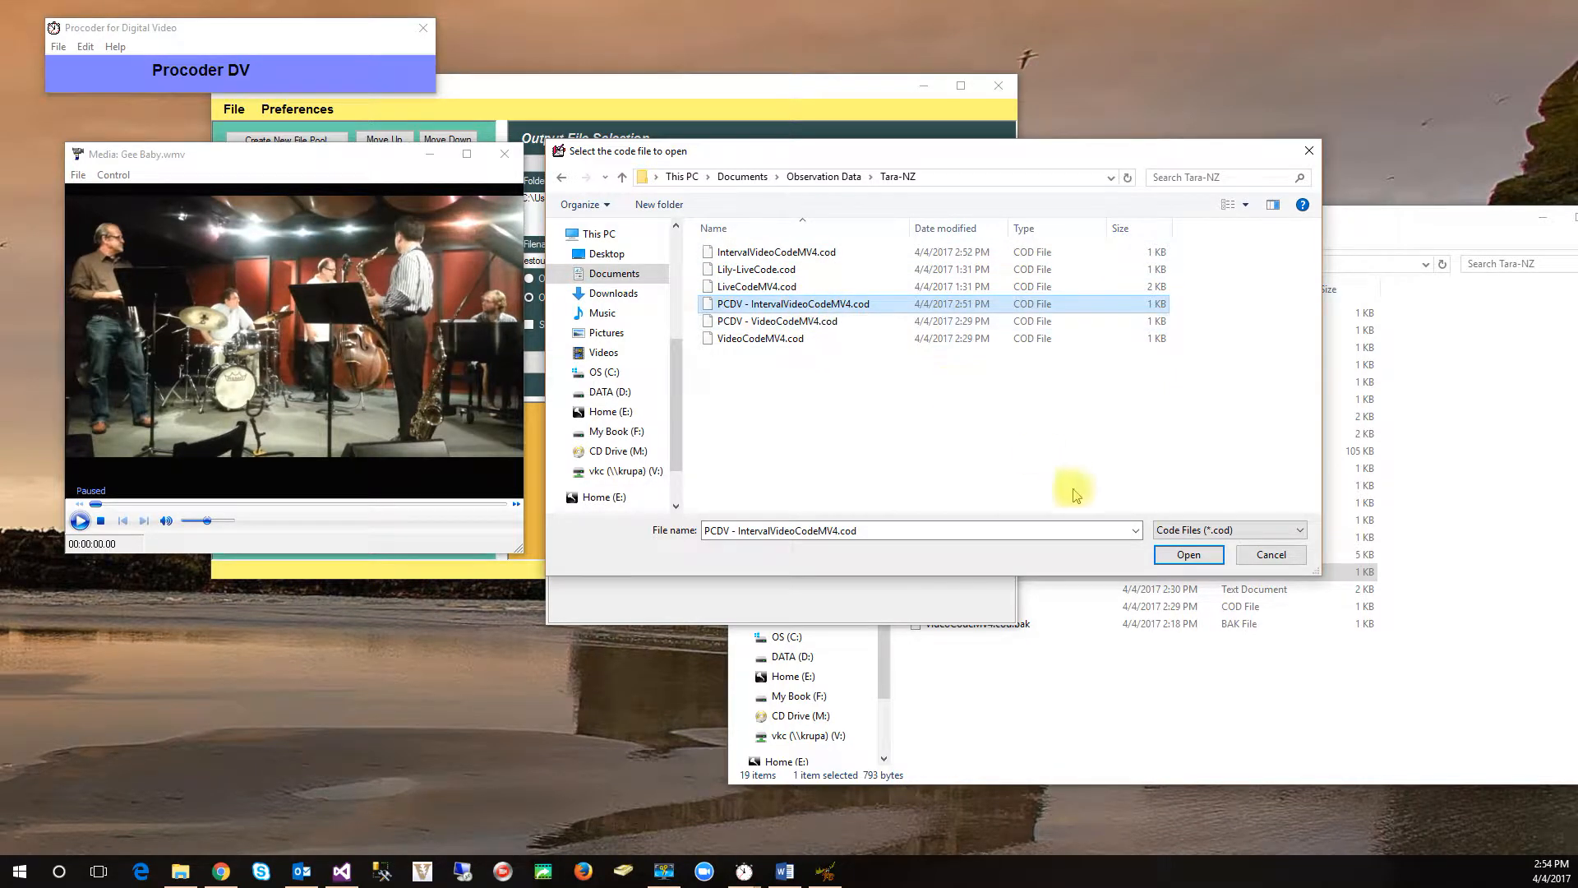
pyautogui.click(1188, 554)
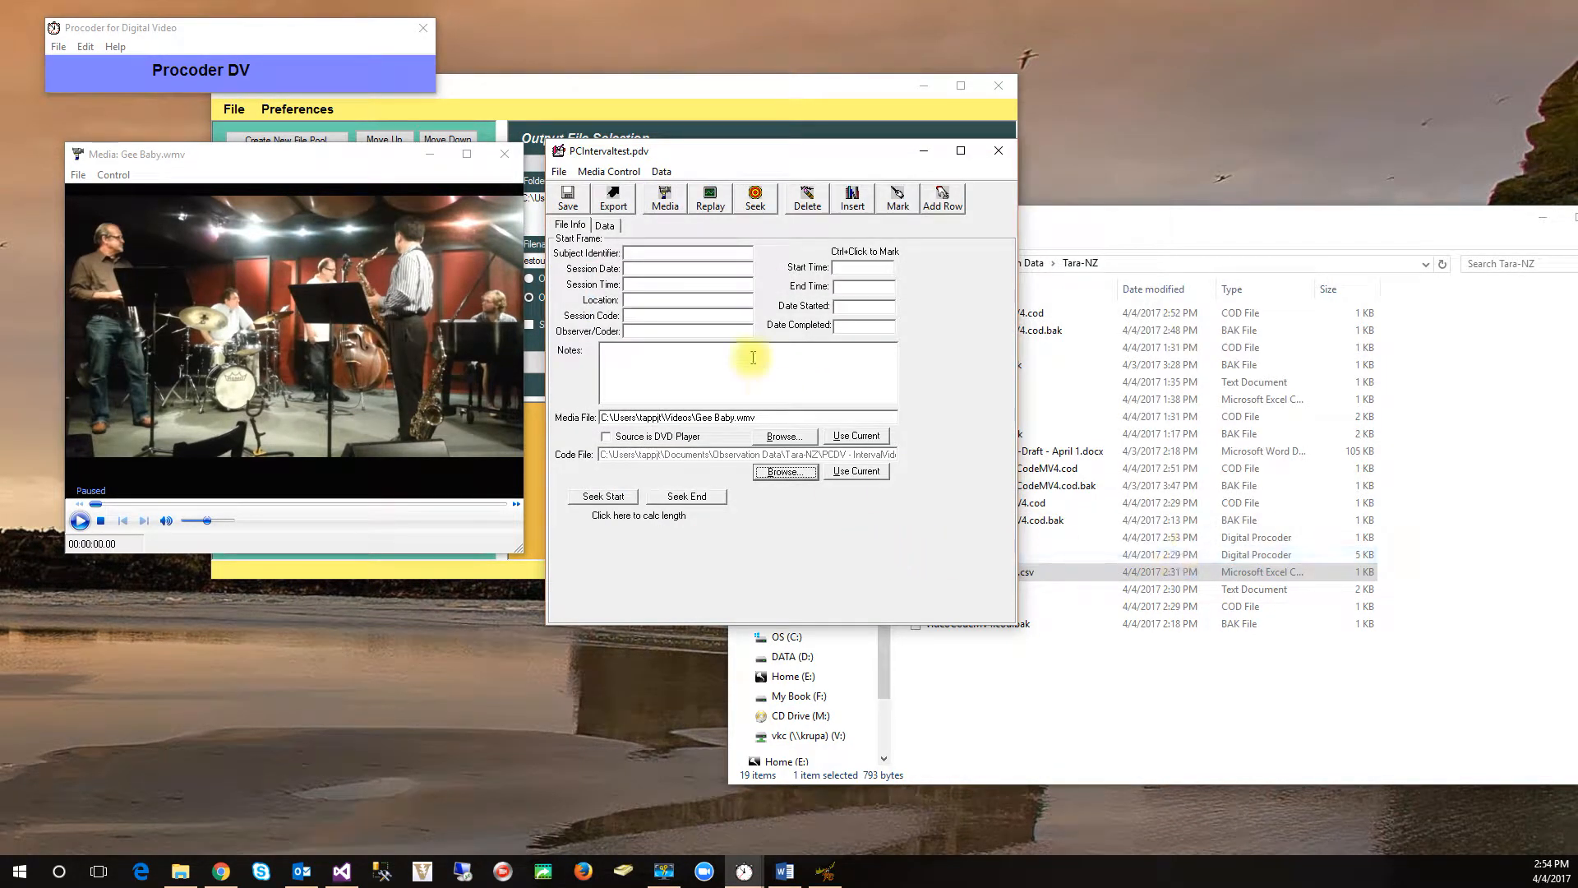
pyautogui.click(605, 225)
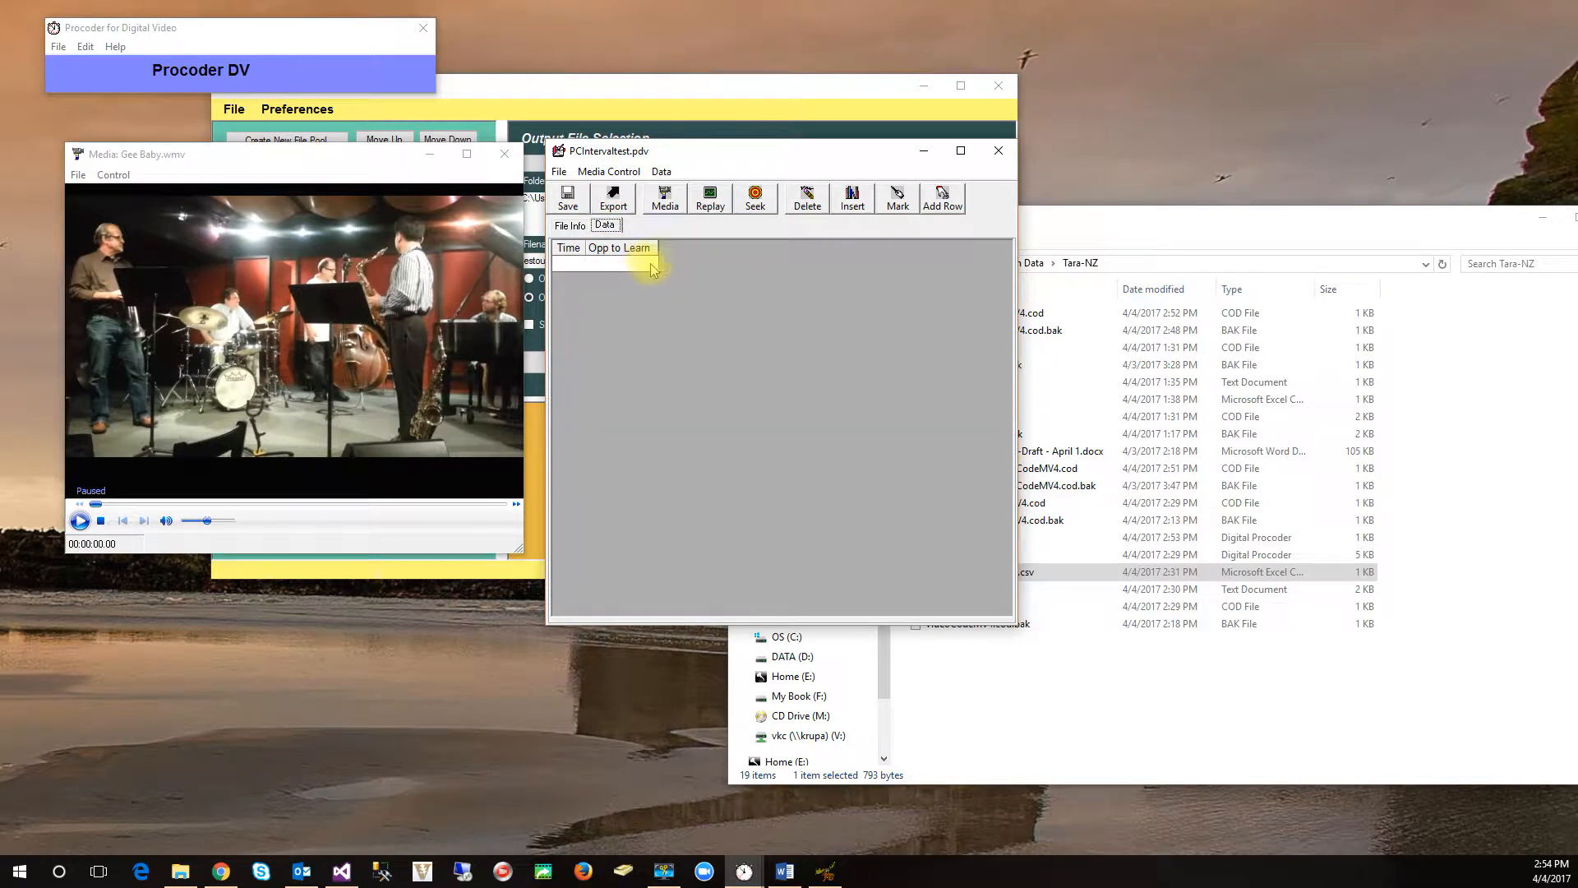
pyautogui.click(576, 226)
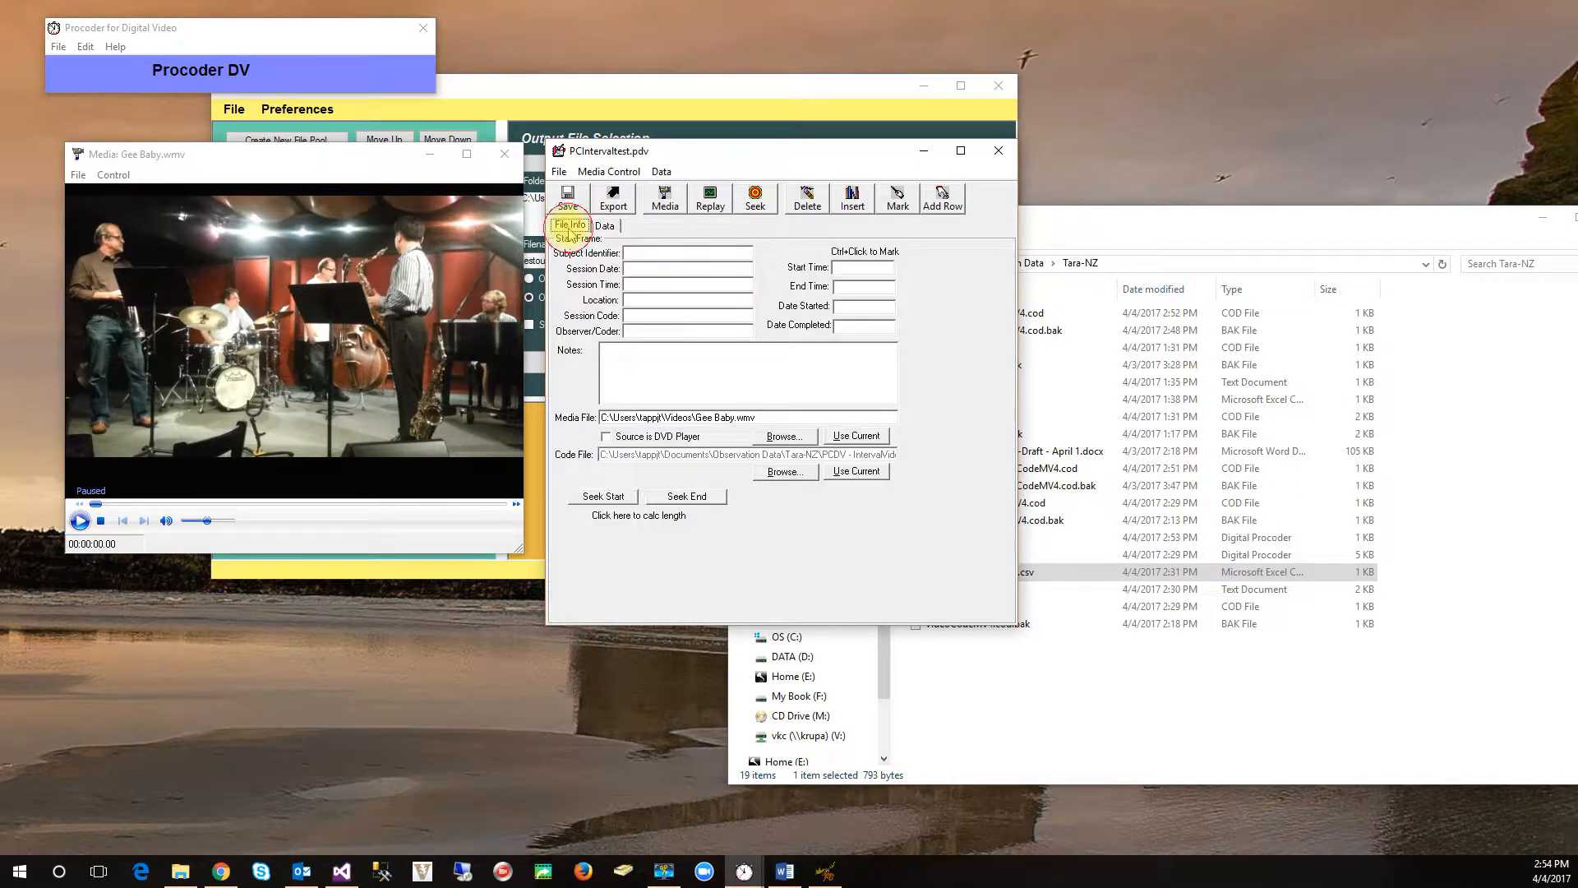
# - In the ProcoderDV options, set the replay controls to play from the previous event time or beginning
pyautogui.click(85, 46)
pyautogui.click(83, 66)
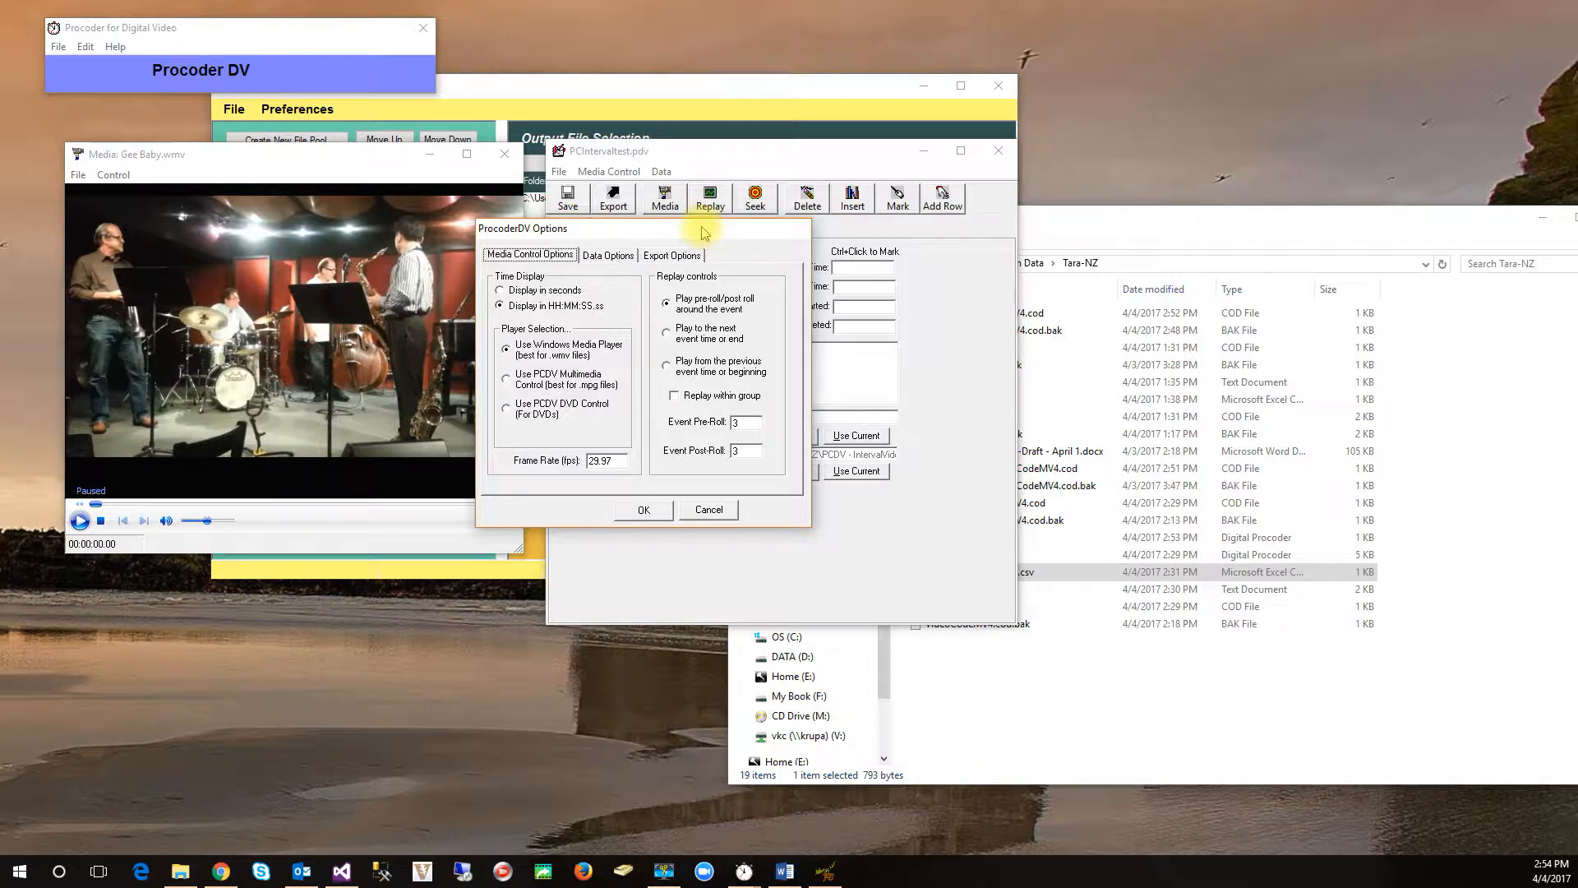
pyautogui.click(666, 367)
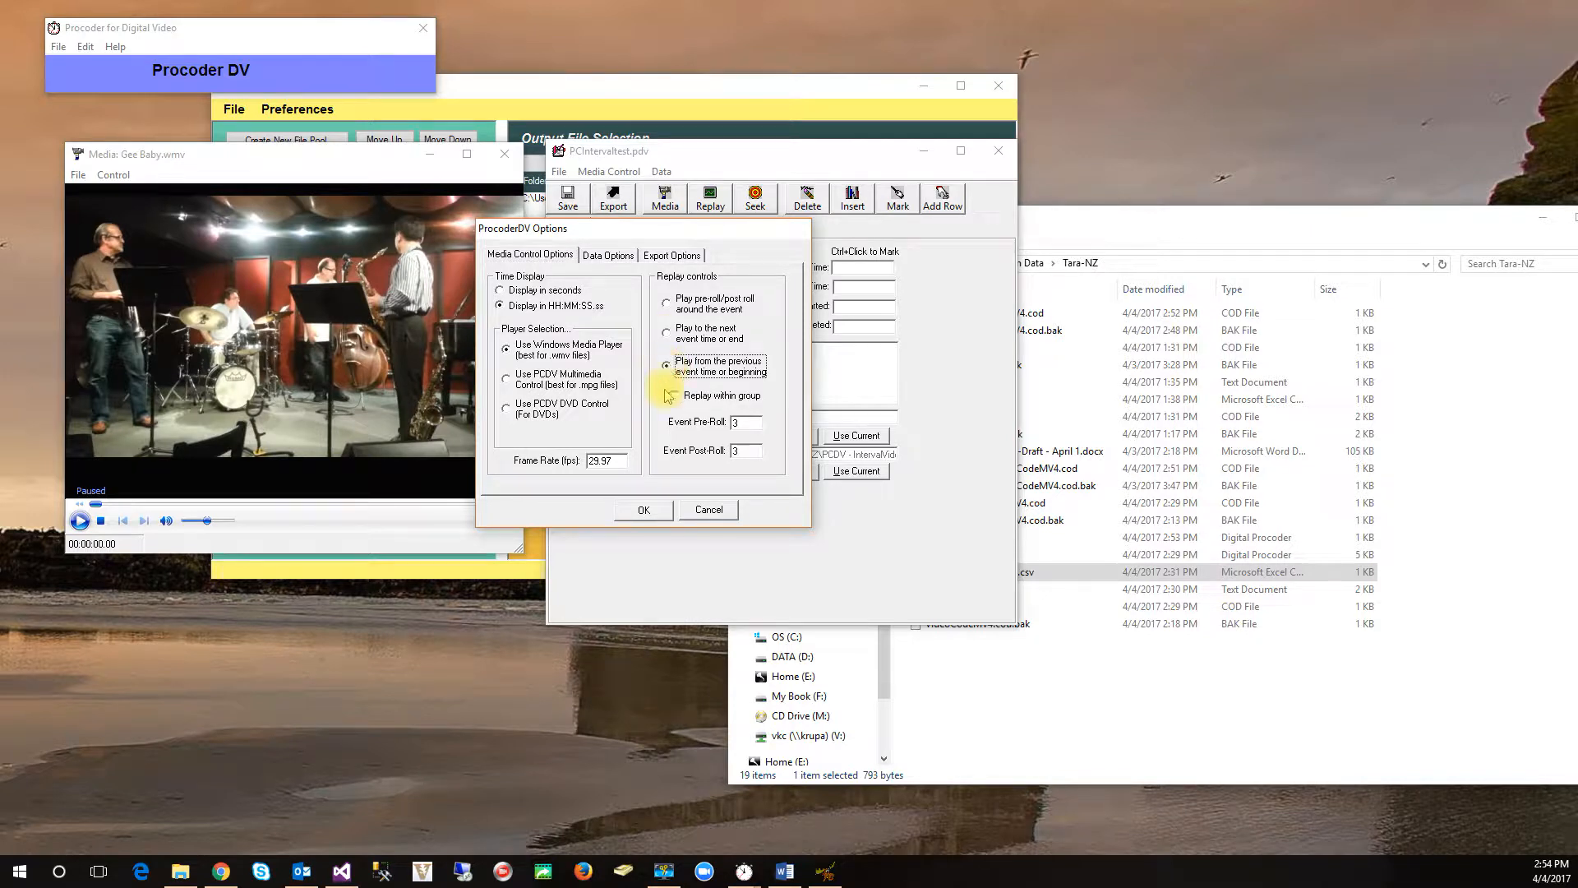
# - Enable interval time data fill with an interval of 15, disable Quick Keys, and apply the options
pyautogui.click(618, 256)
pyautogui.click(510, 429)
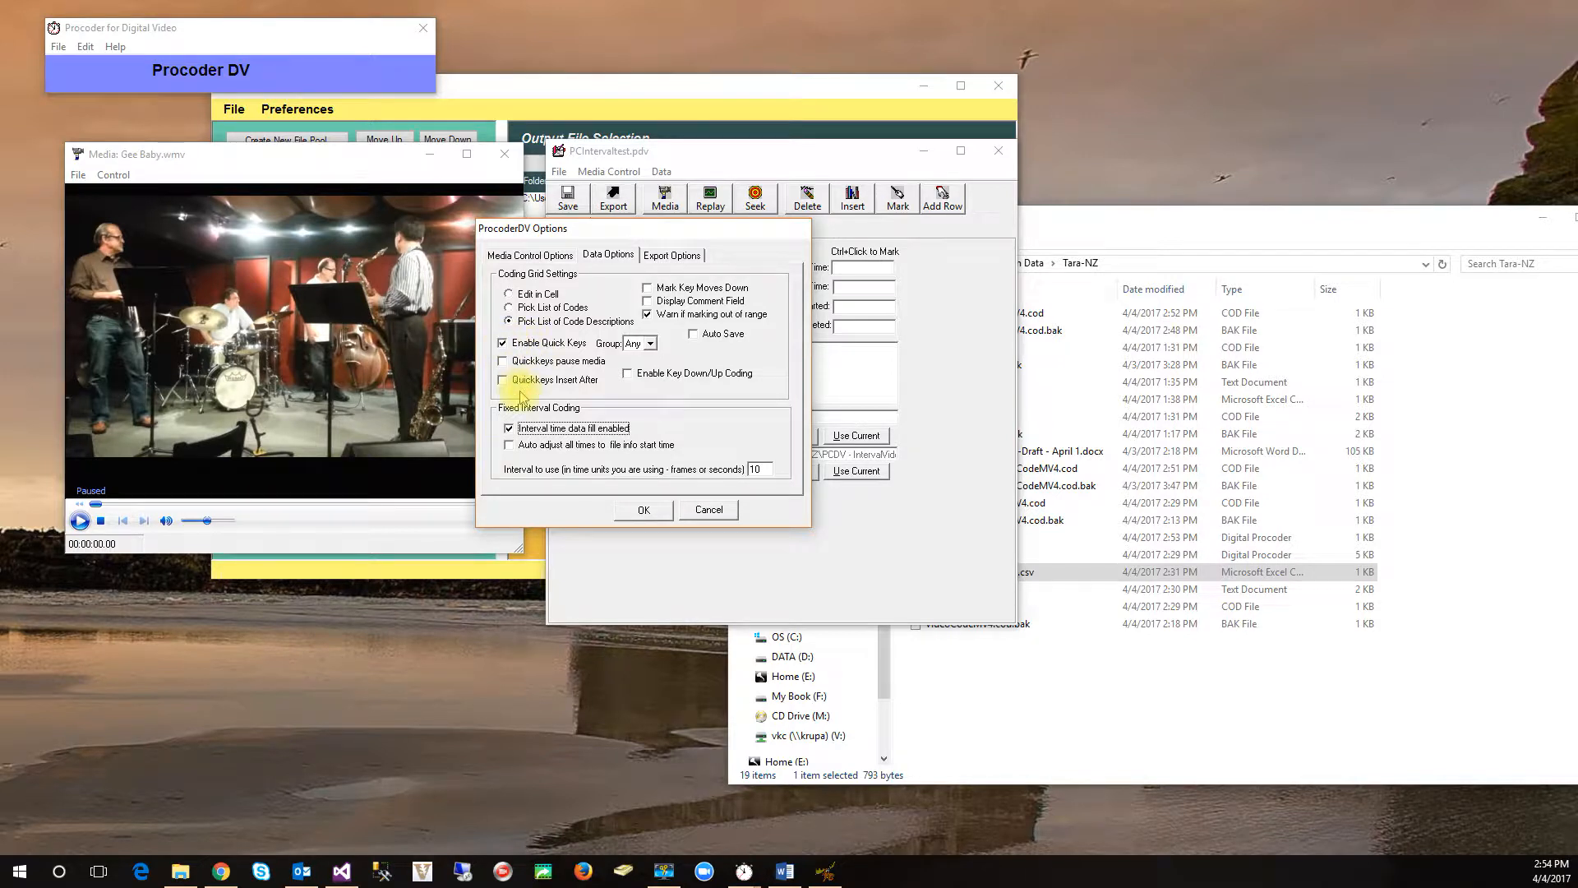
pyautogui.click(503, 344)
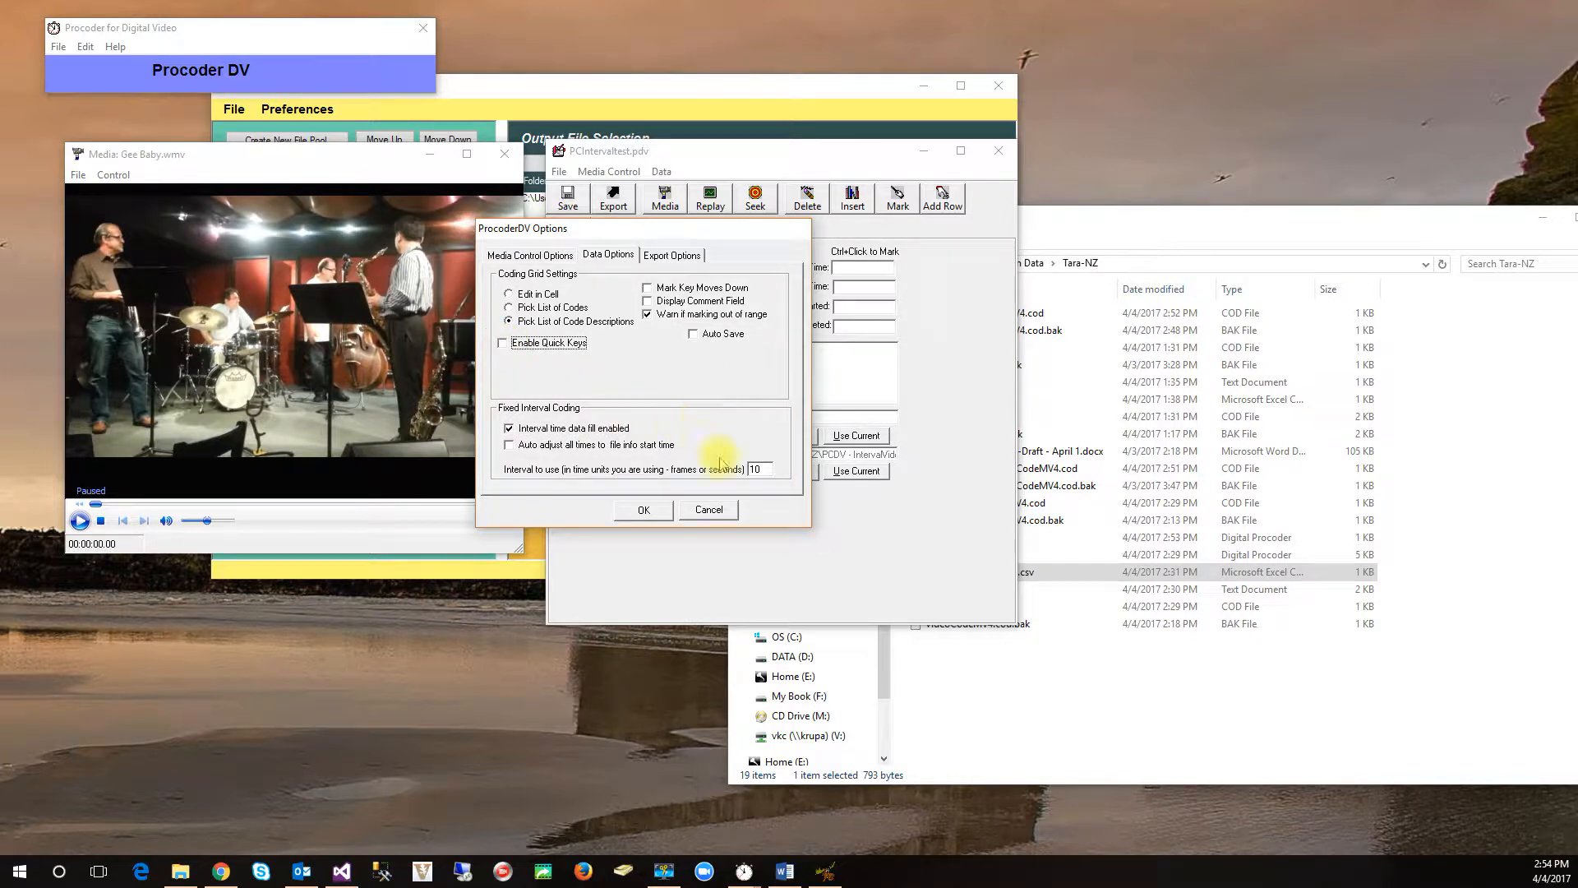
pyautogui.click(762, 470)
pyautogui.press('BackSpace')
pyautogui.write('5')
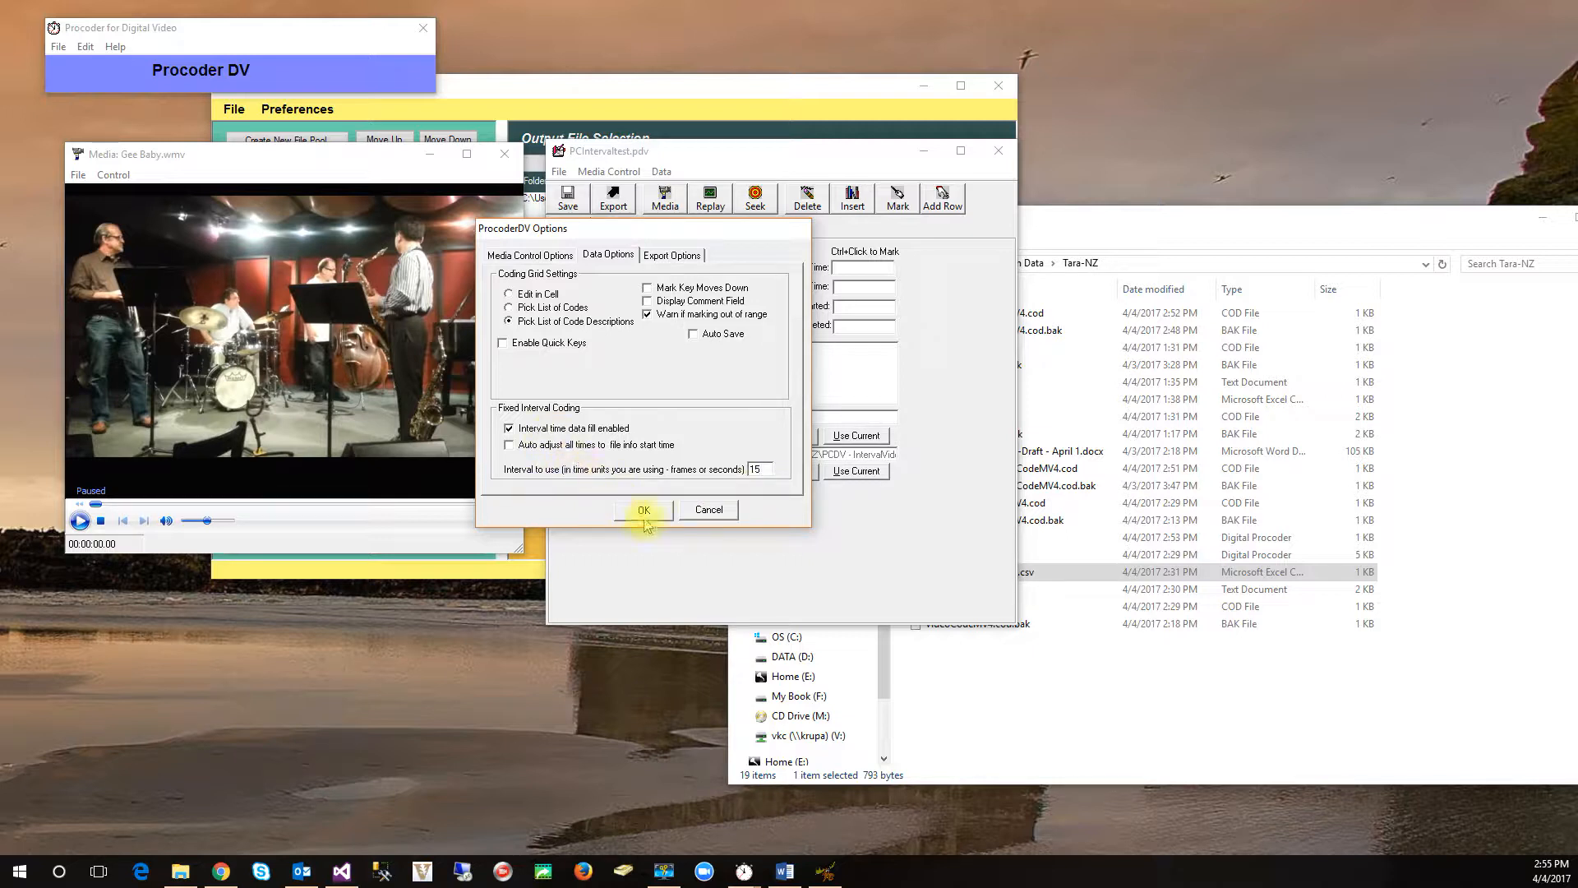
pyautogui.click(521, 257)
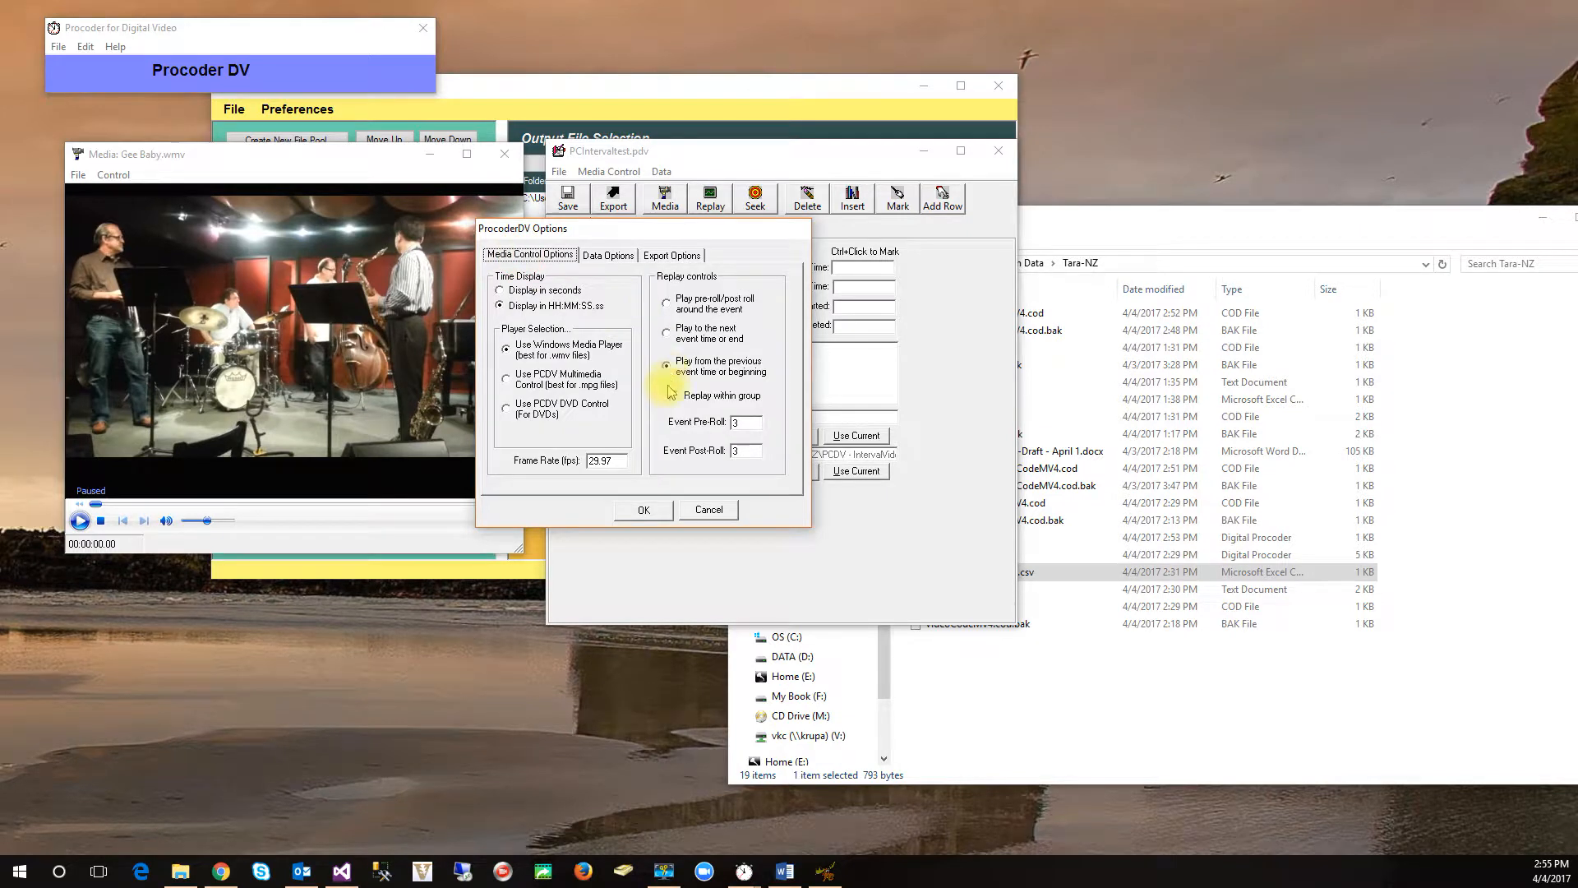
pyautogui.click(654, 514)
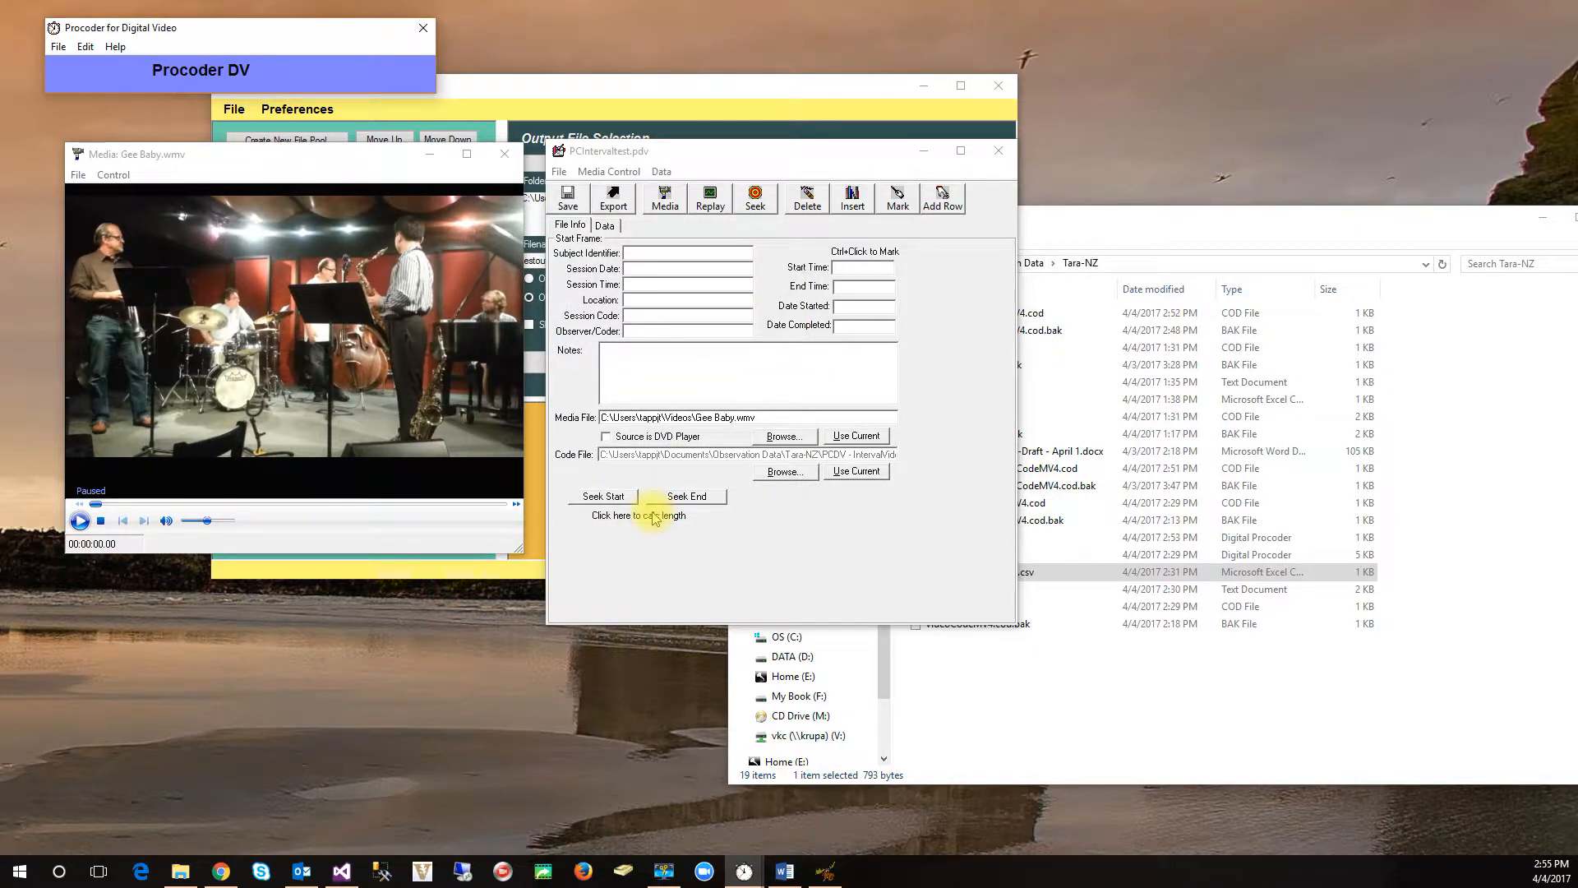
# - Mark the video's current time in the first row of the data grid and widen the Time column
pyautogui.click(605, 227)
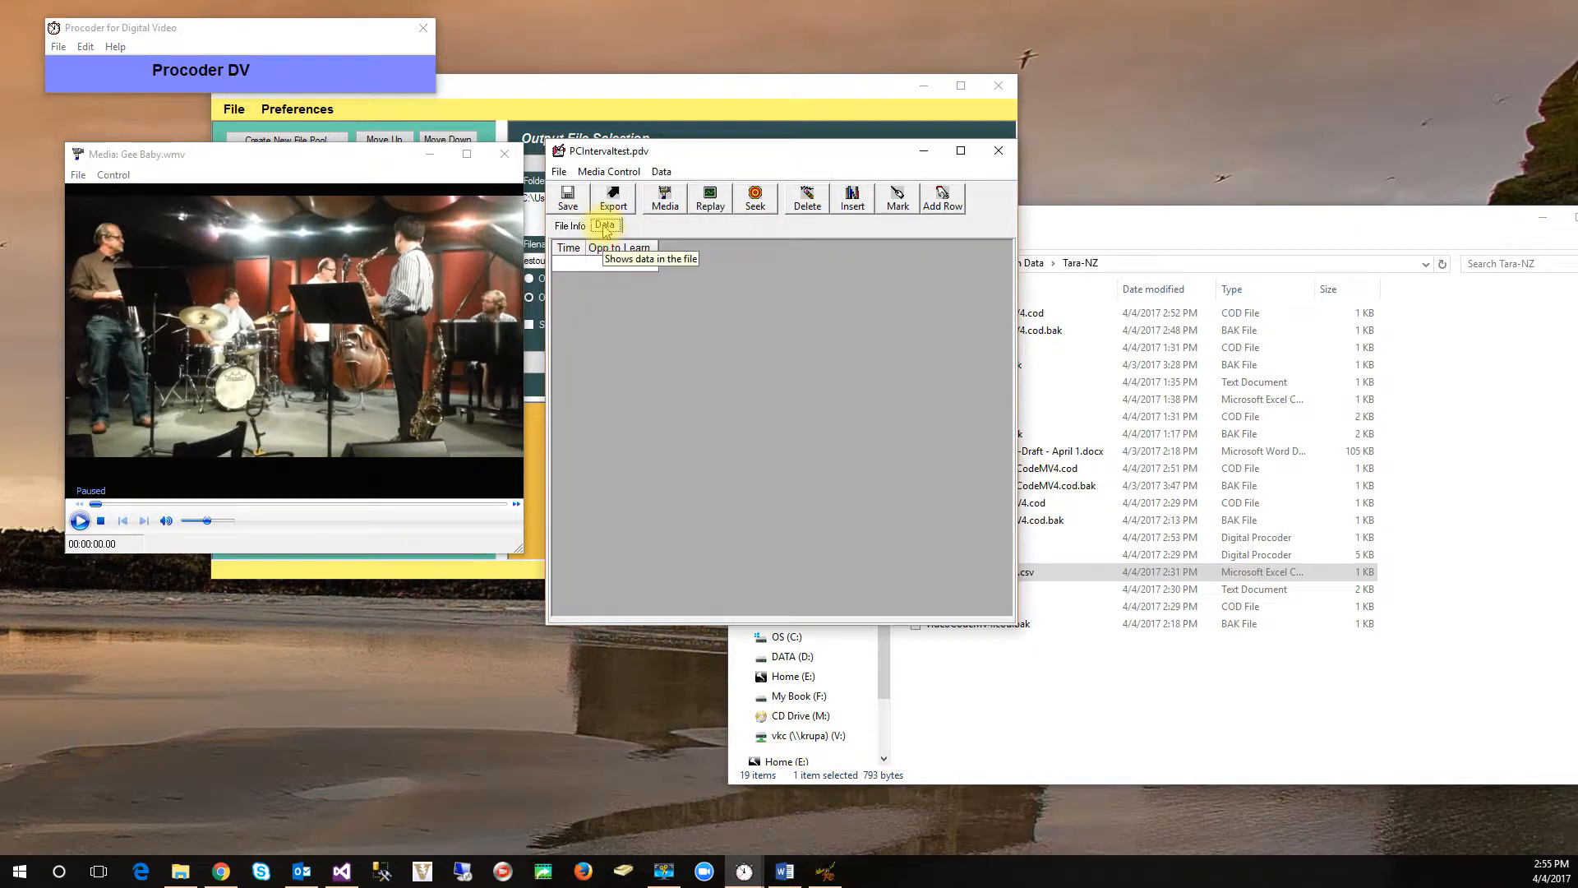
pyautogui.click(596, 262)
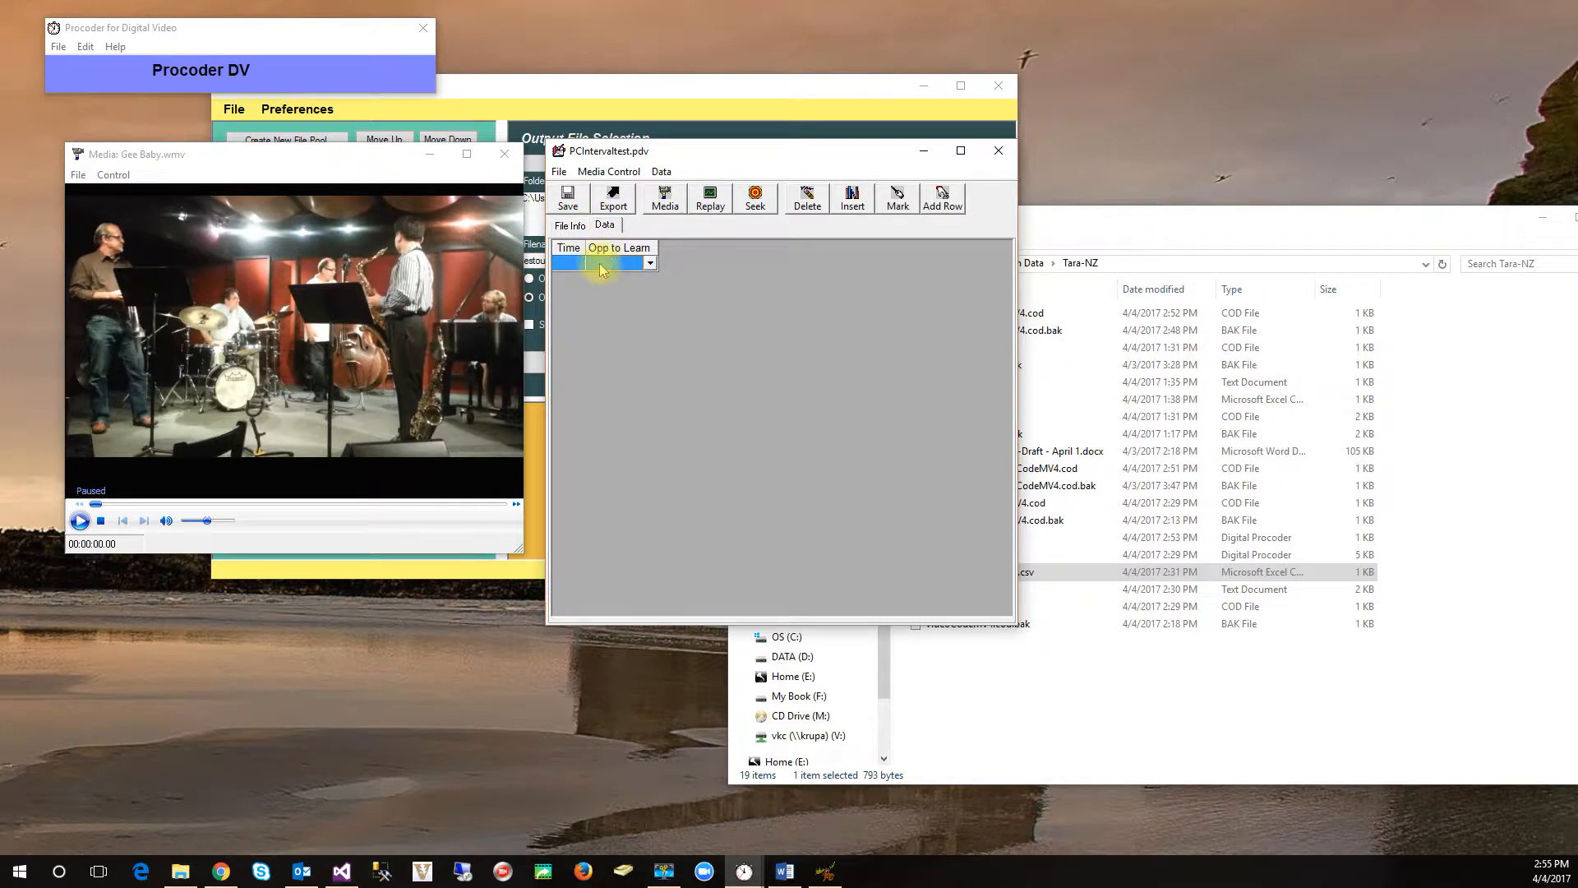
pyautogui.click(899, 206)
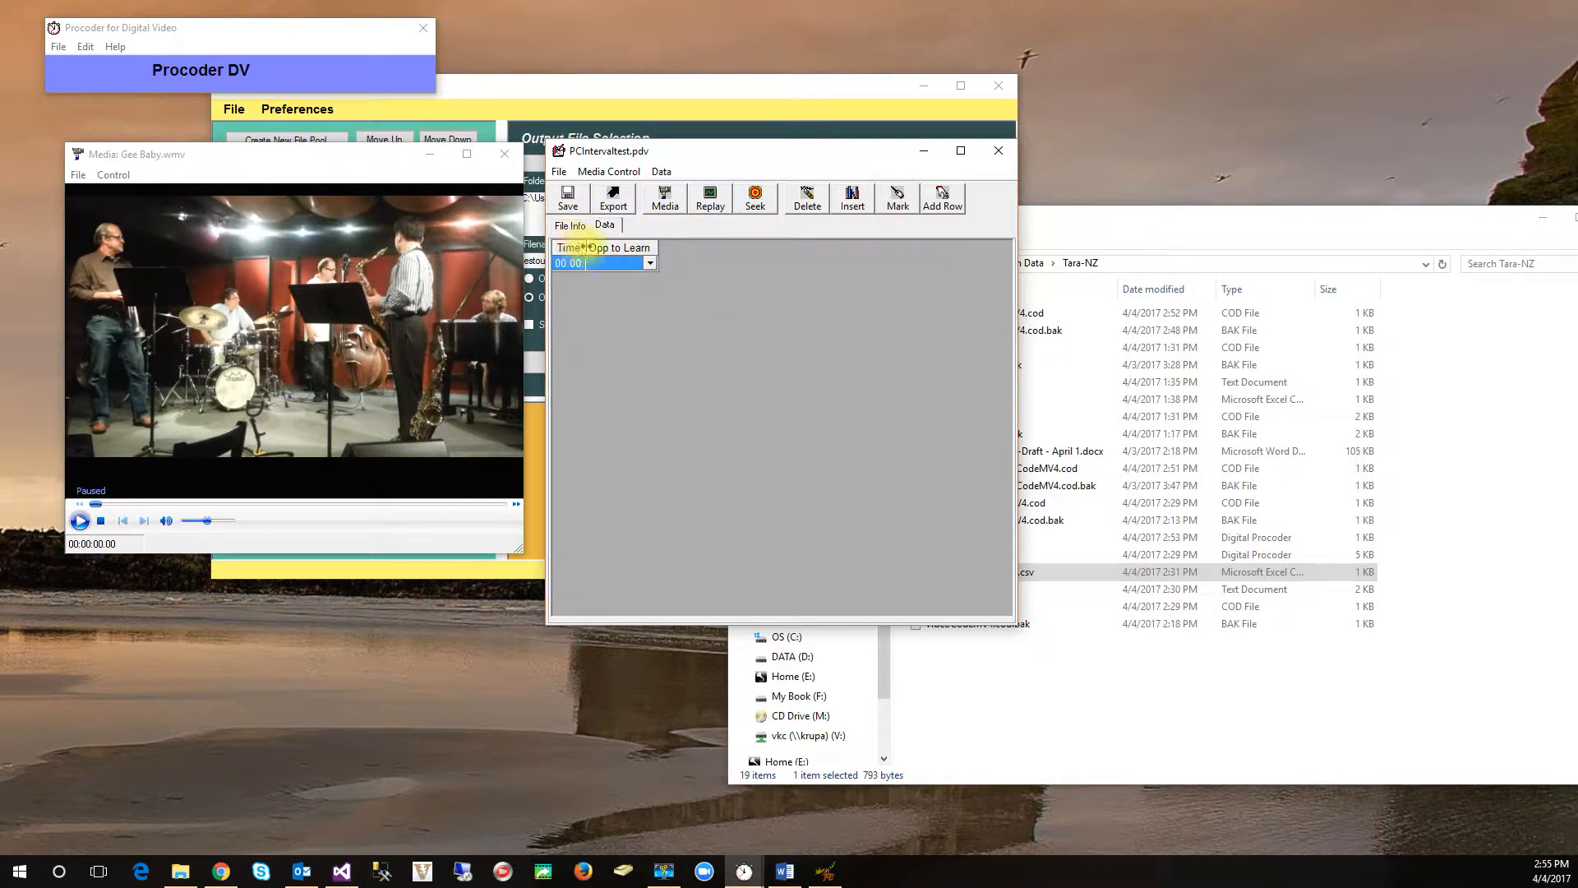
pyautogui.moveTo(585, 247); pyautogui.dragTo(619, 247)
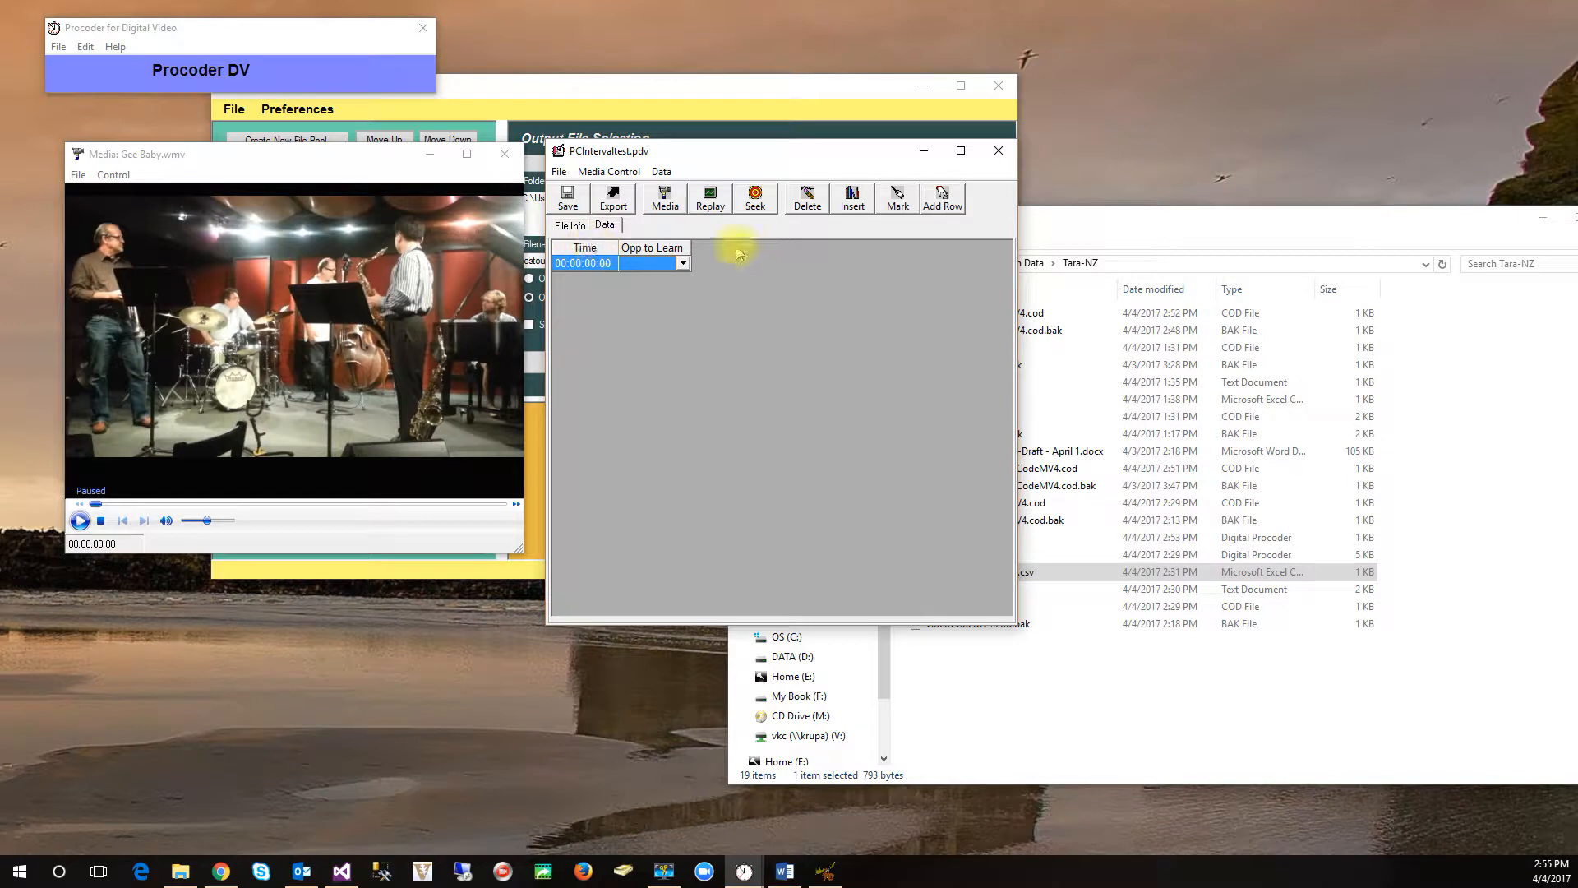
# - Code the first interval as Literacy under Opp to Learn and widen that column
pyautogui.click(681, 263)
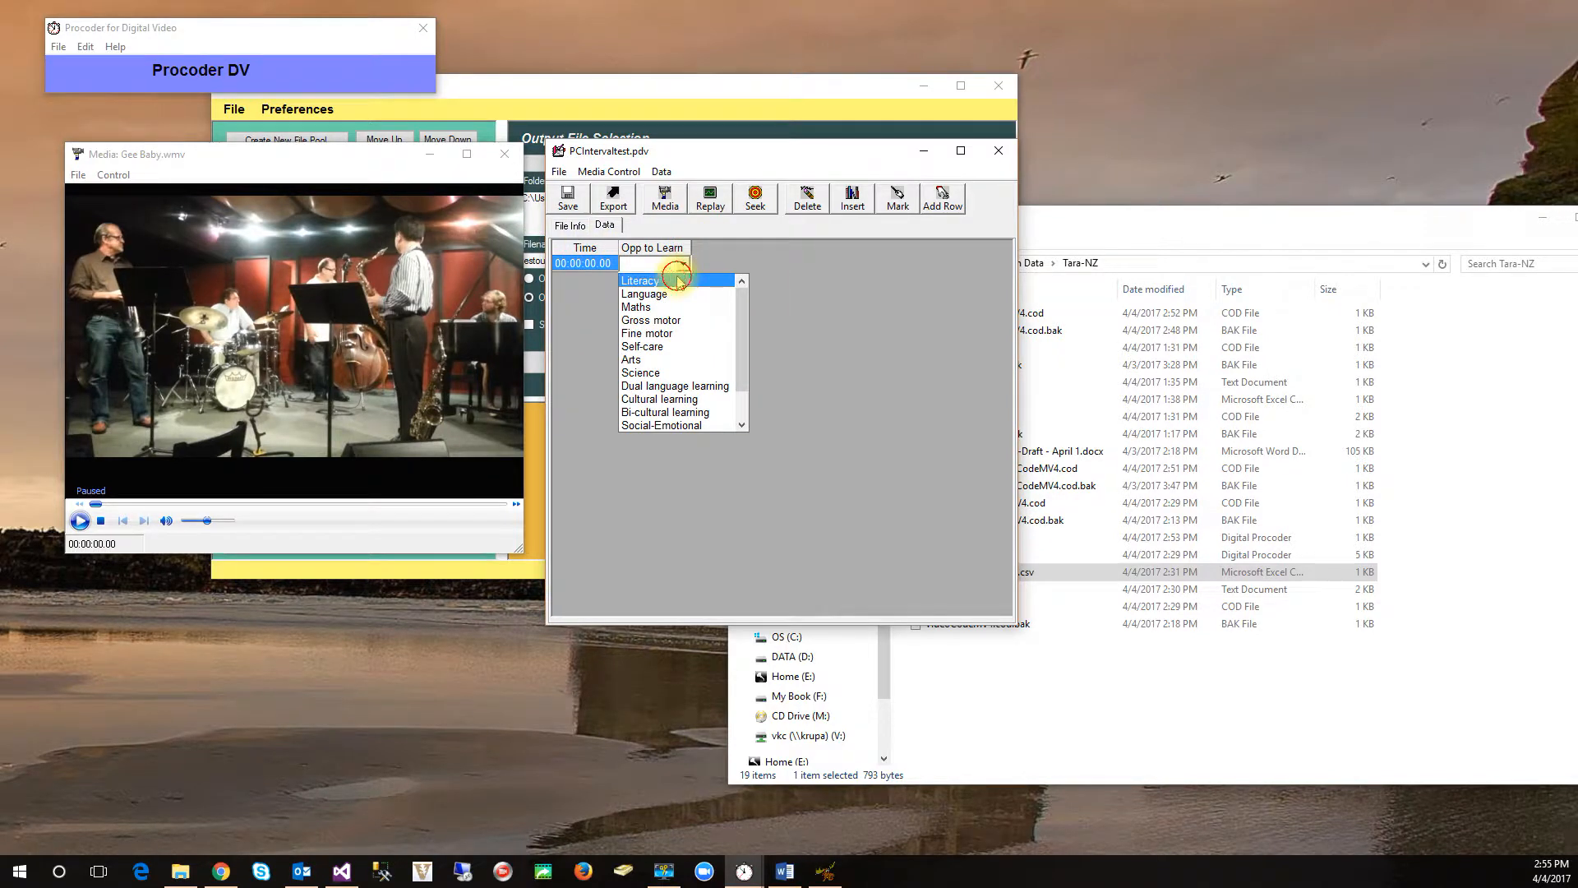
pyautogui.click(677, 281)
pyautogui.moveTo(691, 246); pyautogui.dragTo(808, 245)
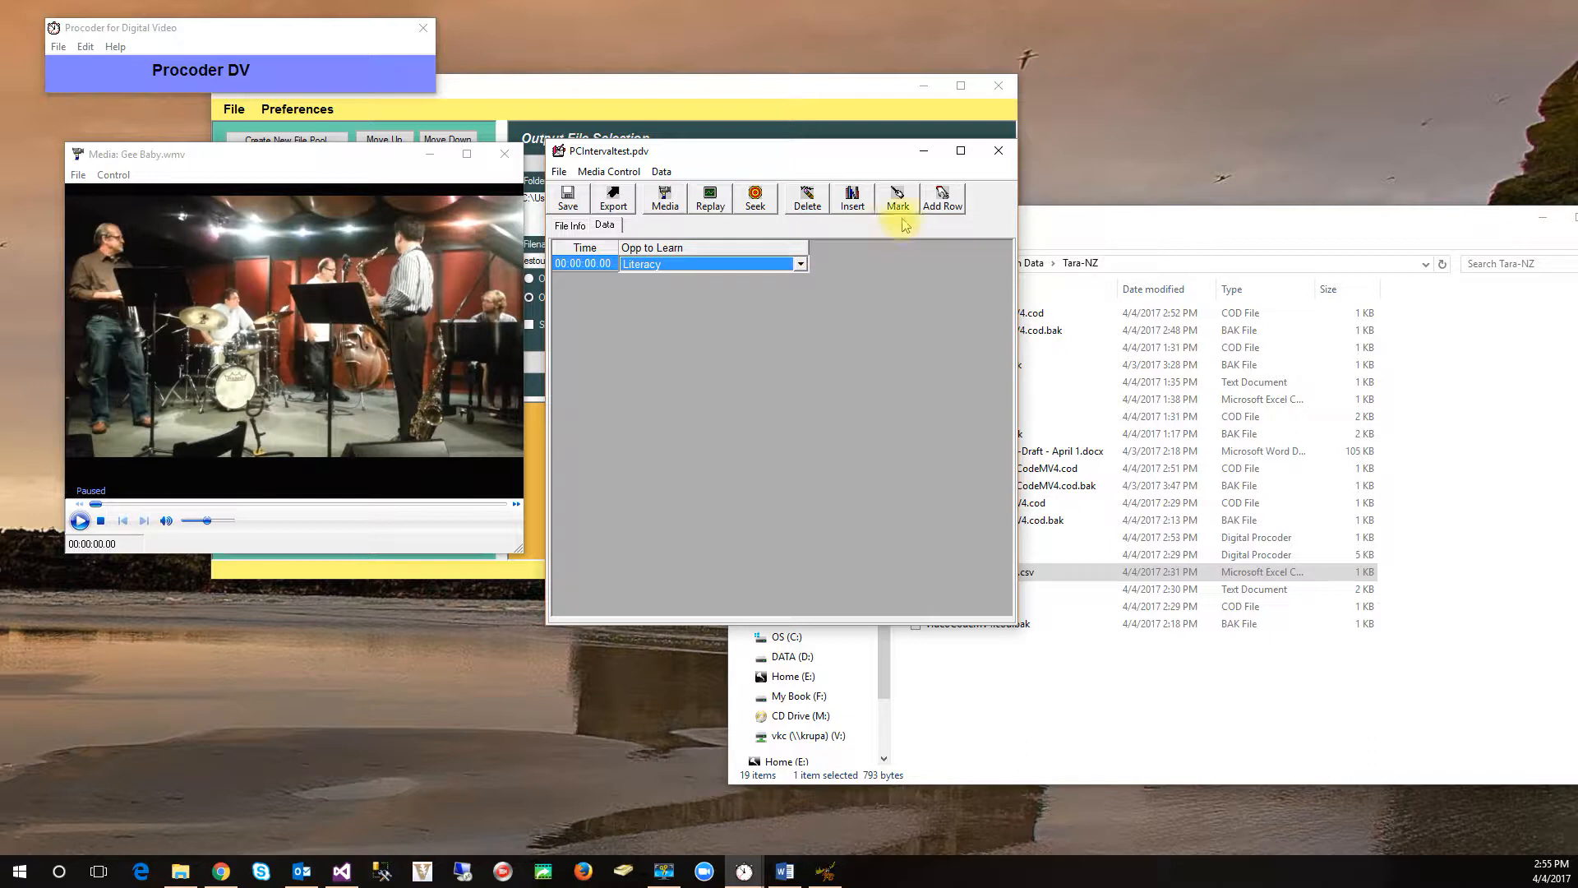
# - Add a second interval row and replay its video segment with the sound muted
pyautogui.click(943, 202)
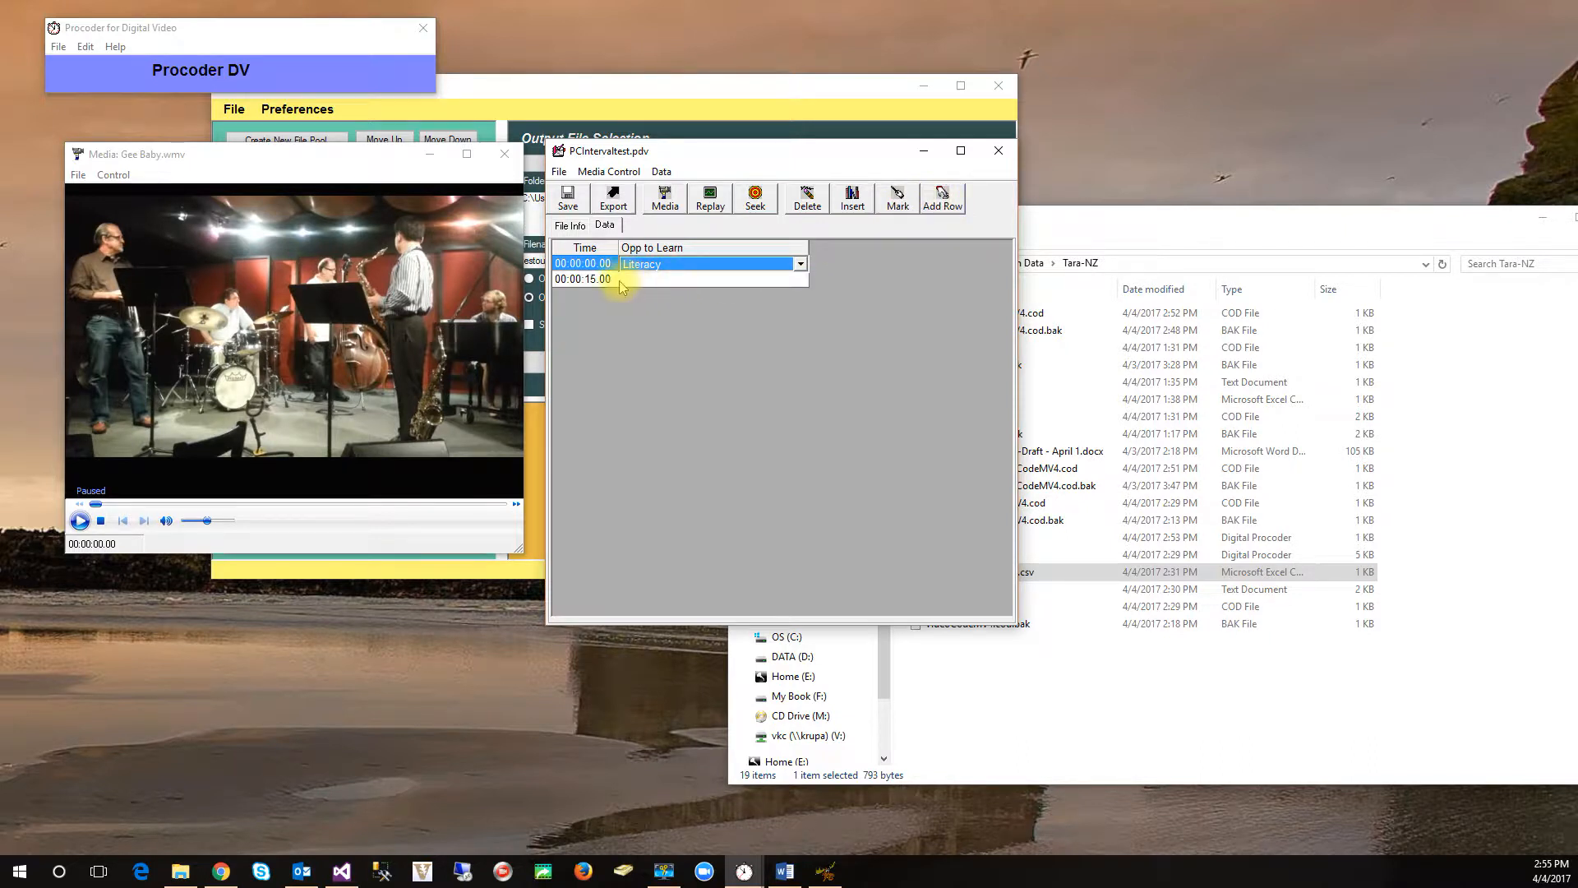
pyautogui.click(646, 281)
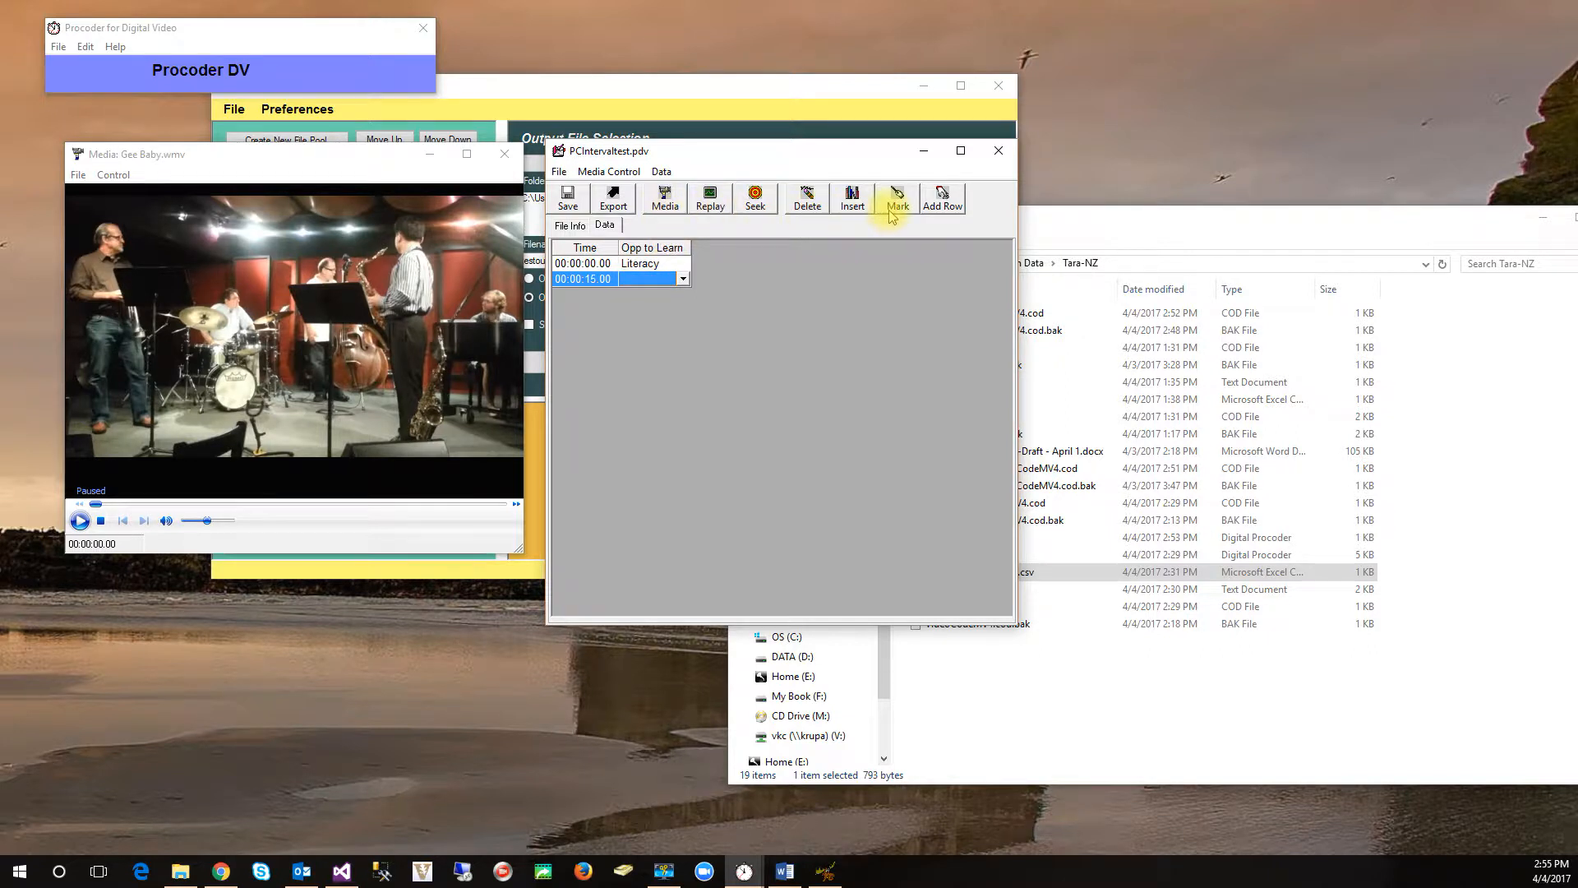
pyautogui.click(615, 174)
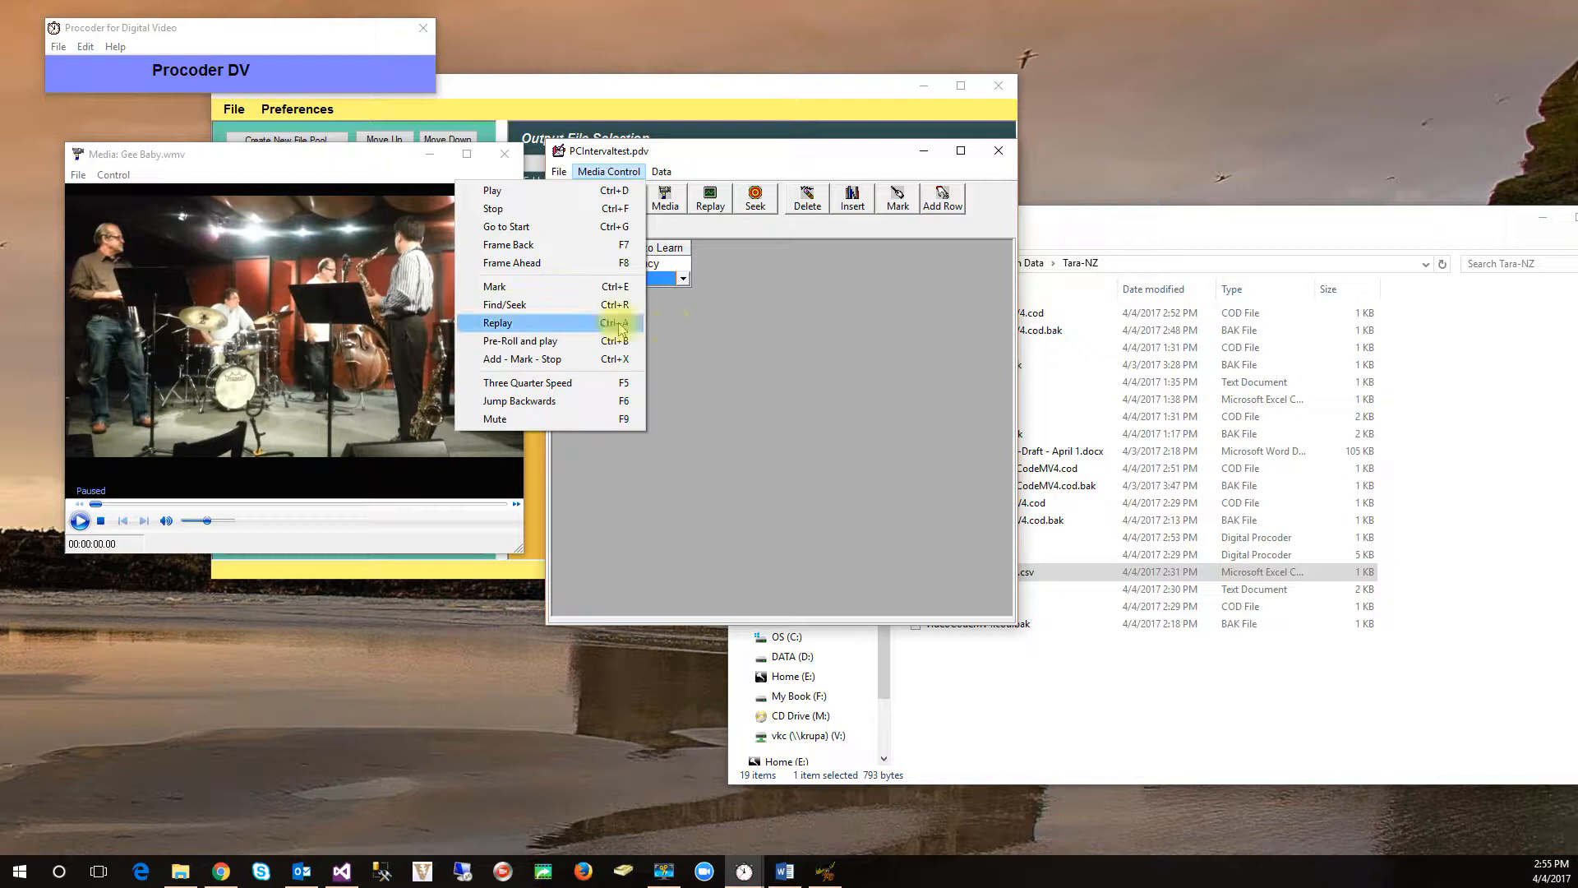
pyautogui.click(724, 333)
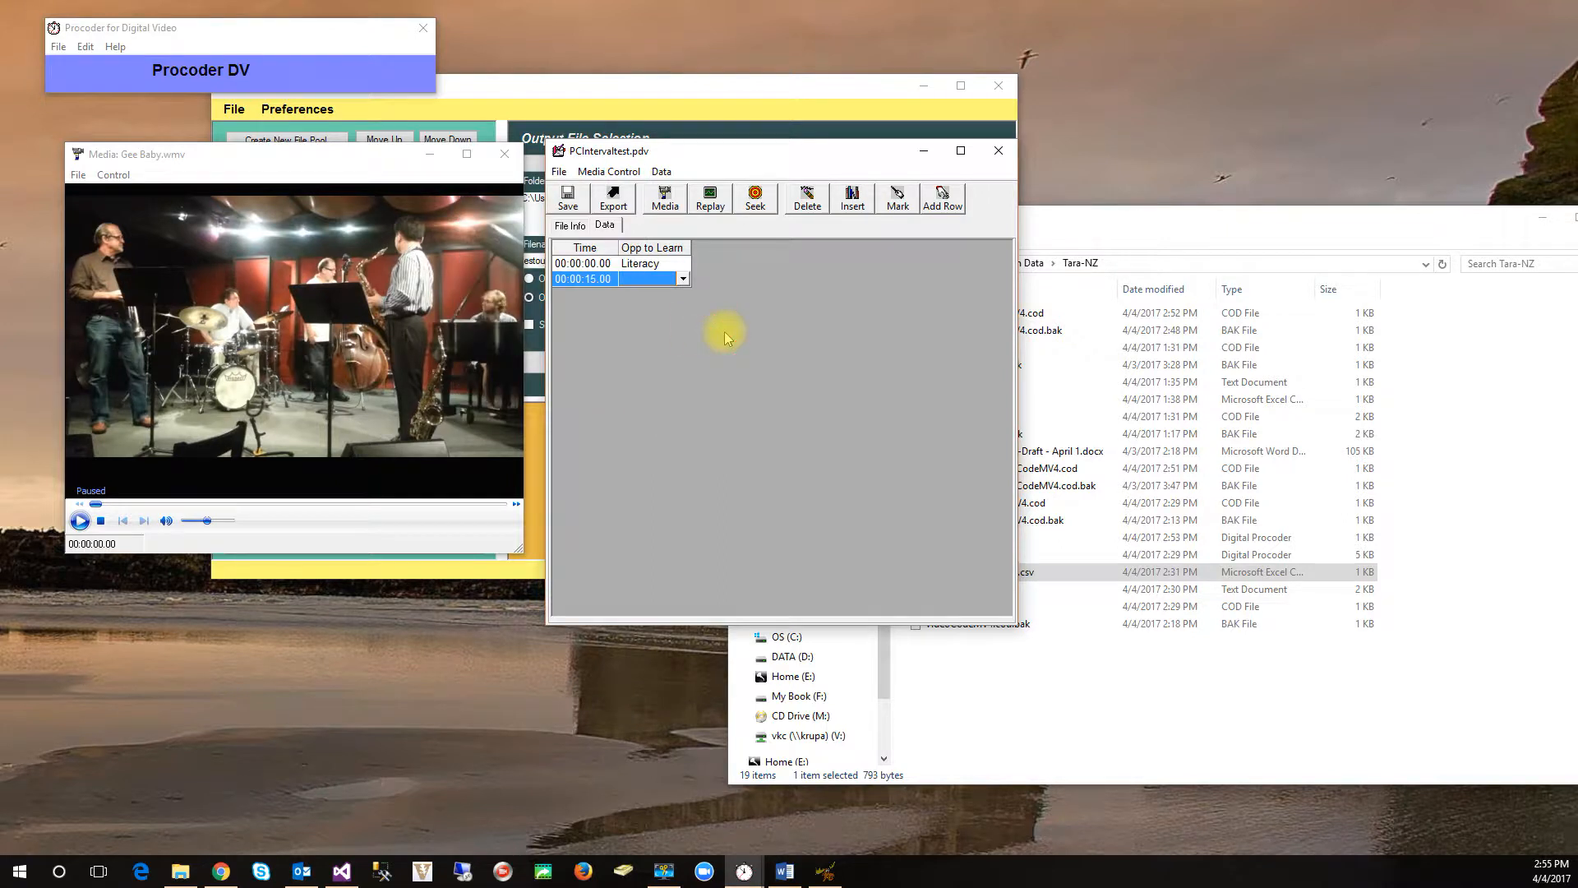
pyautogui.click(710, 203)
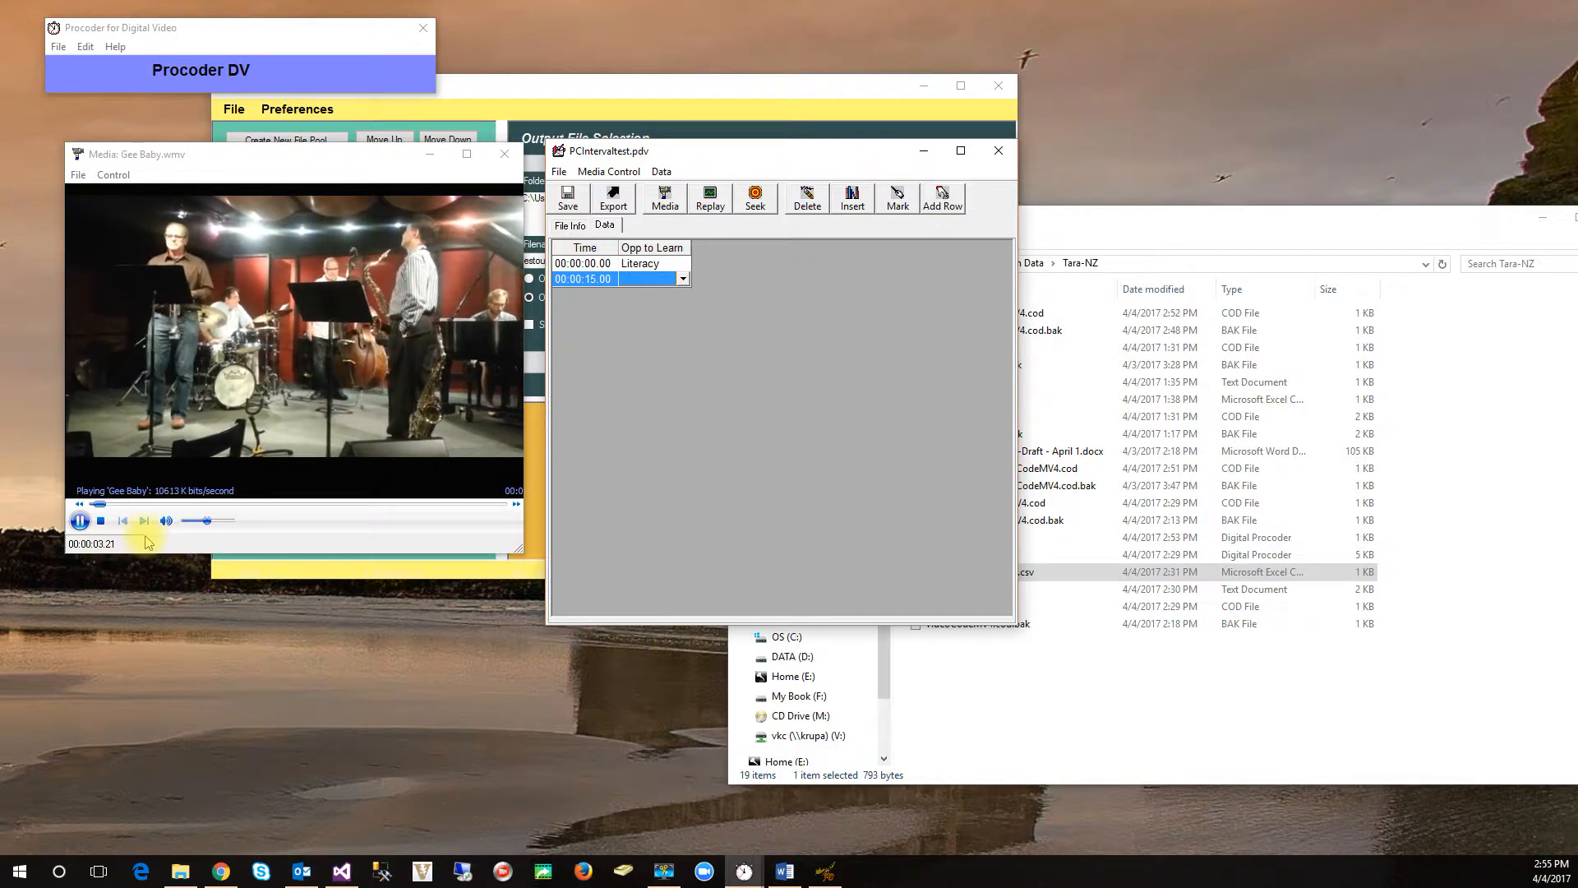
pyautogui.click(165, 521)
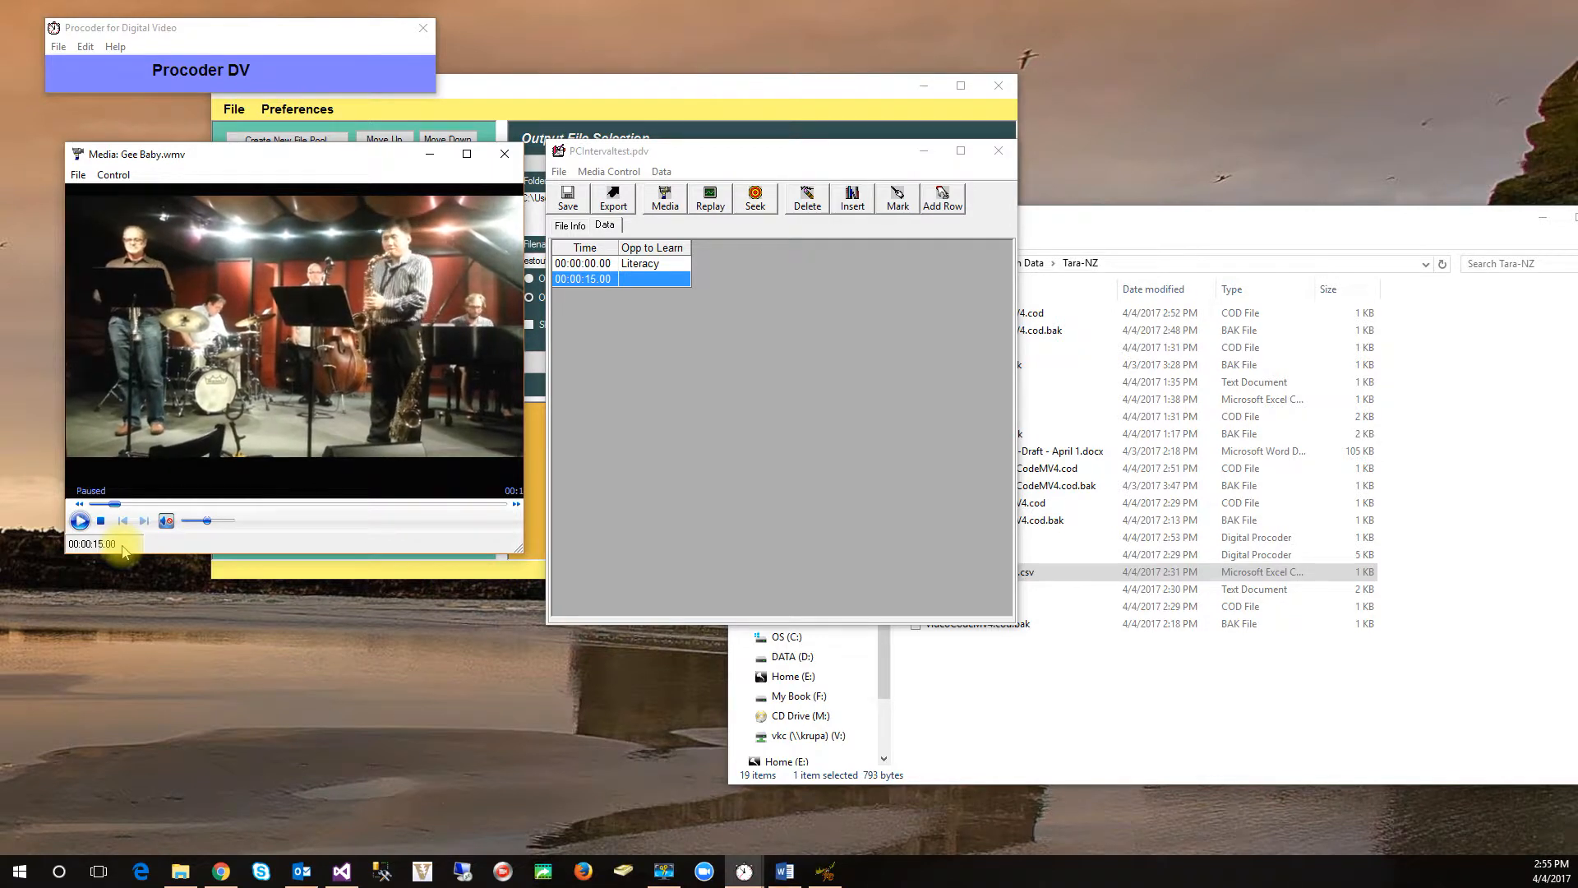
# - Code the second interval as Dual language learning, then add a third row and replay its video segment
pyautogui.click(689, 280)
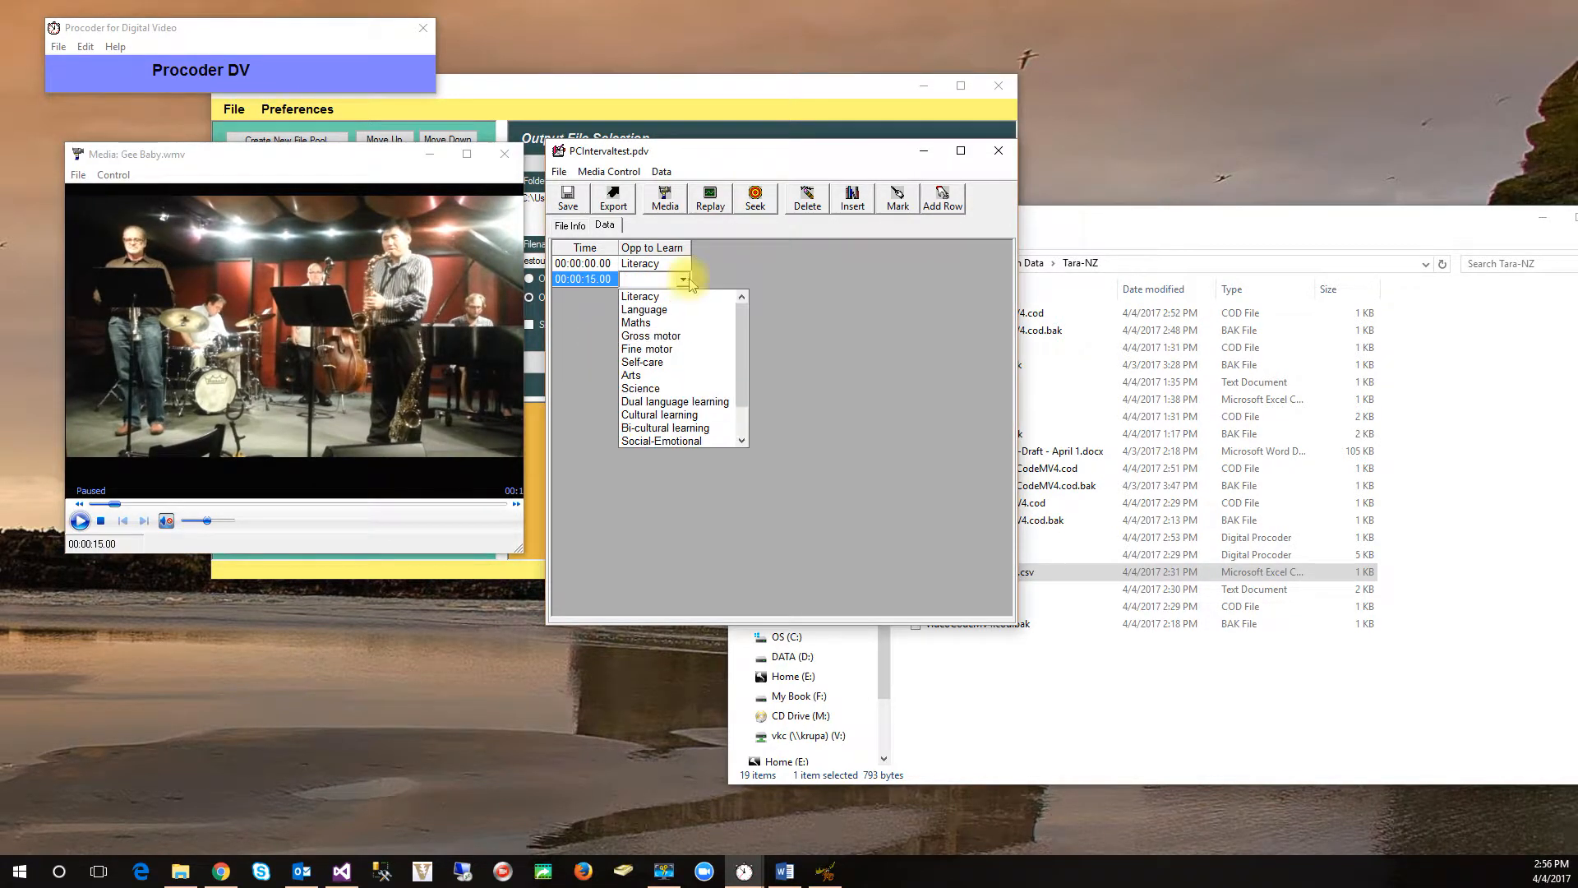
pyautogui.click(689, 402)
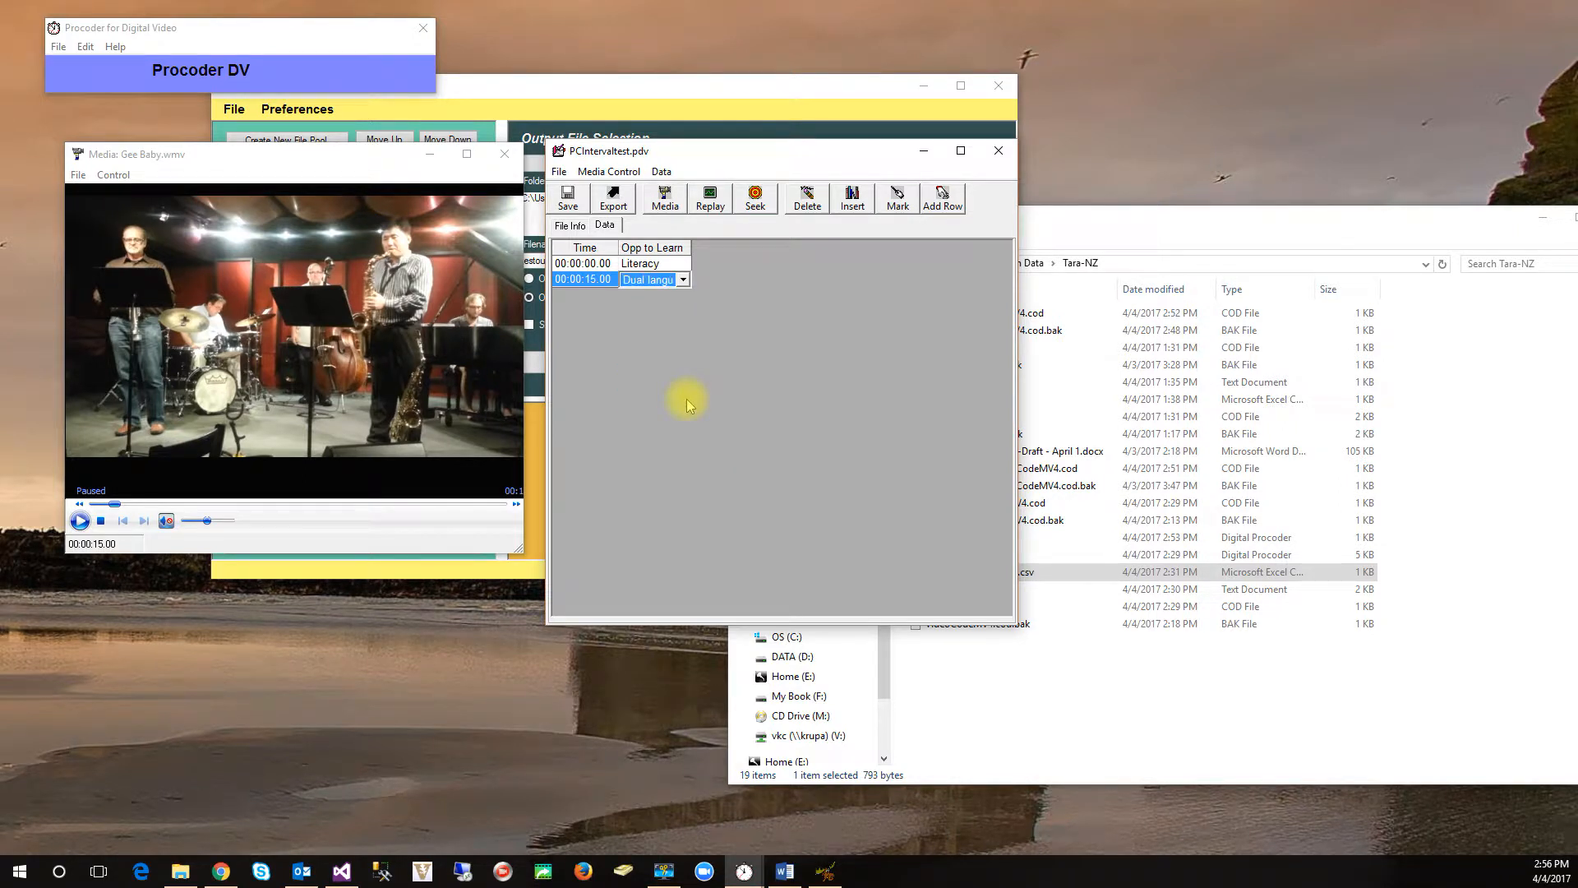
pyautogui.click(942, 197)
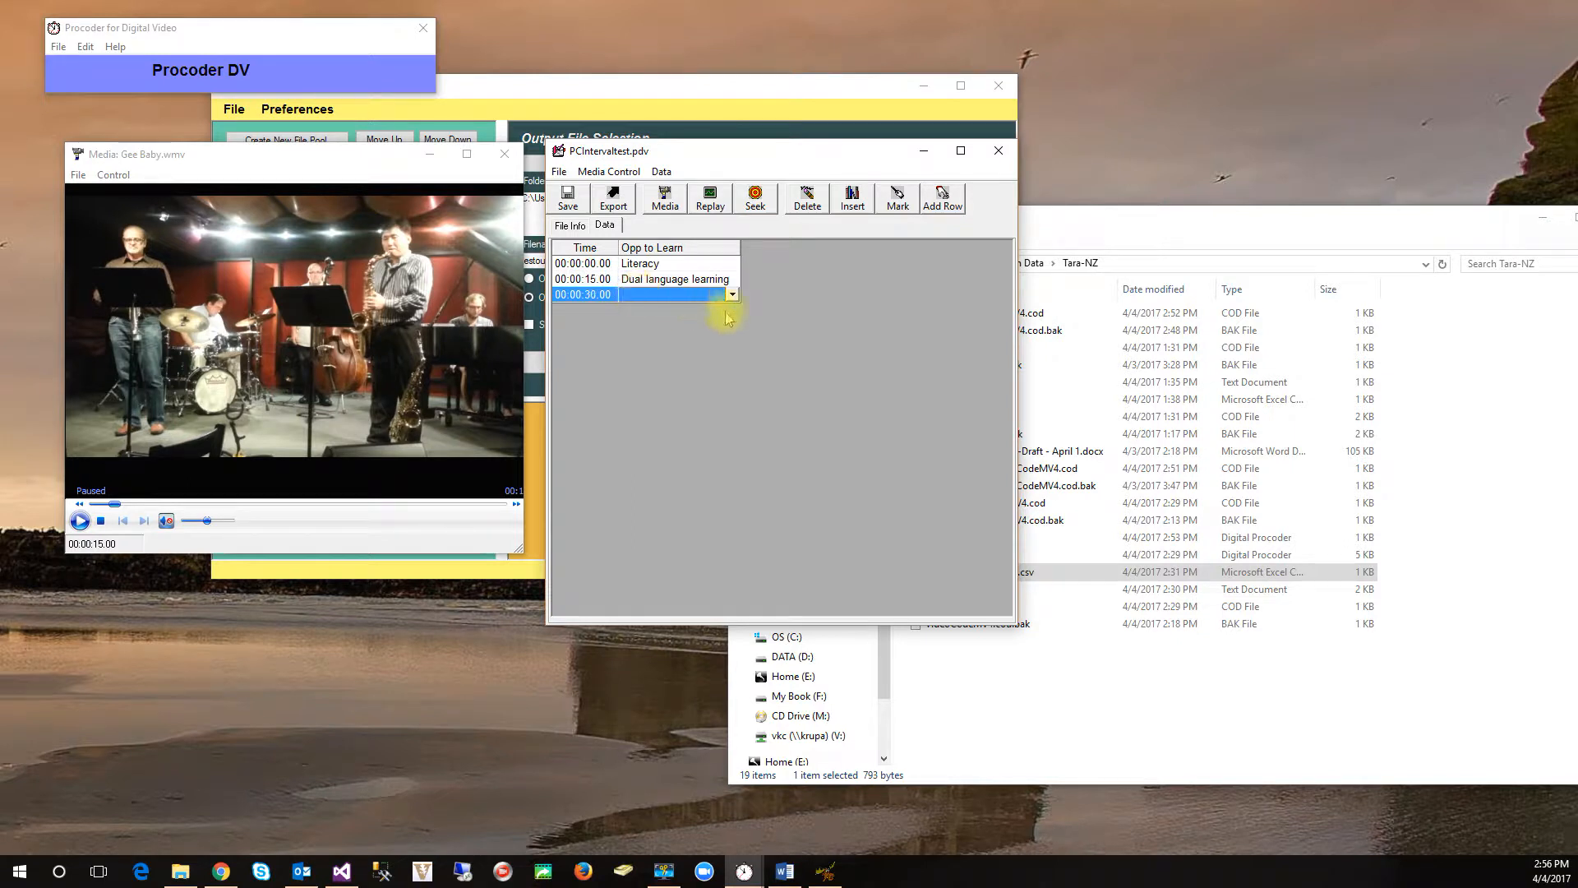
pyautogui.click(708, 200)
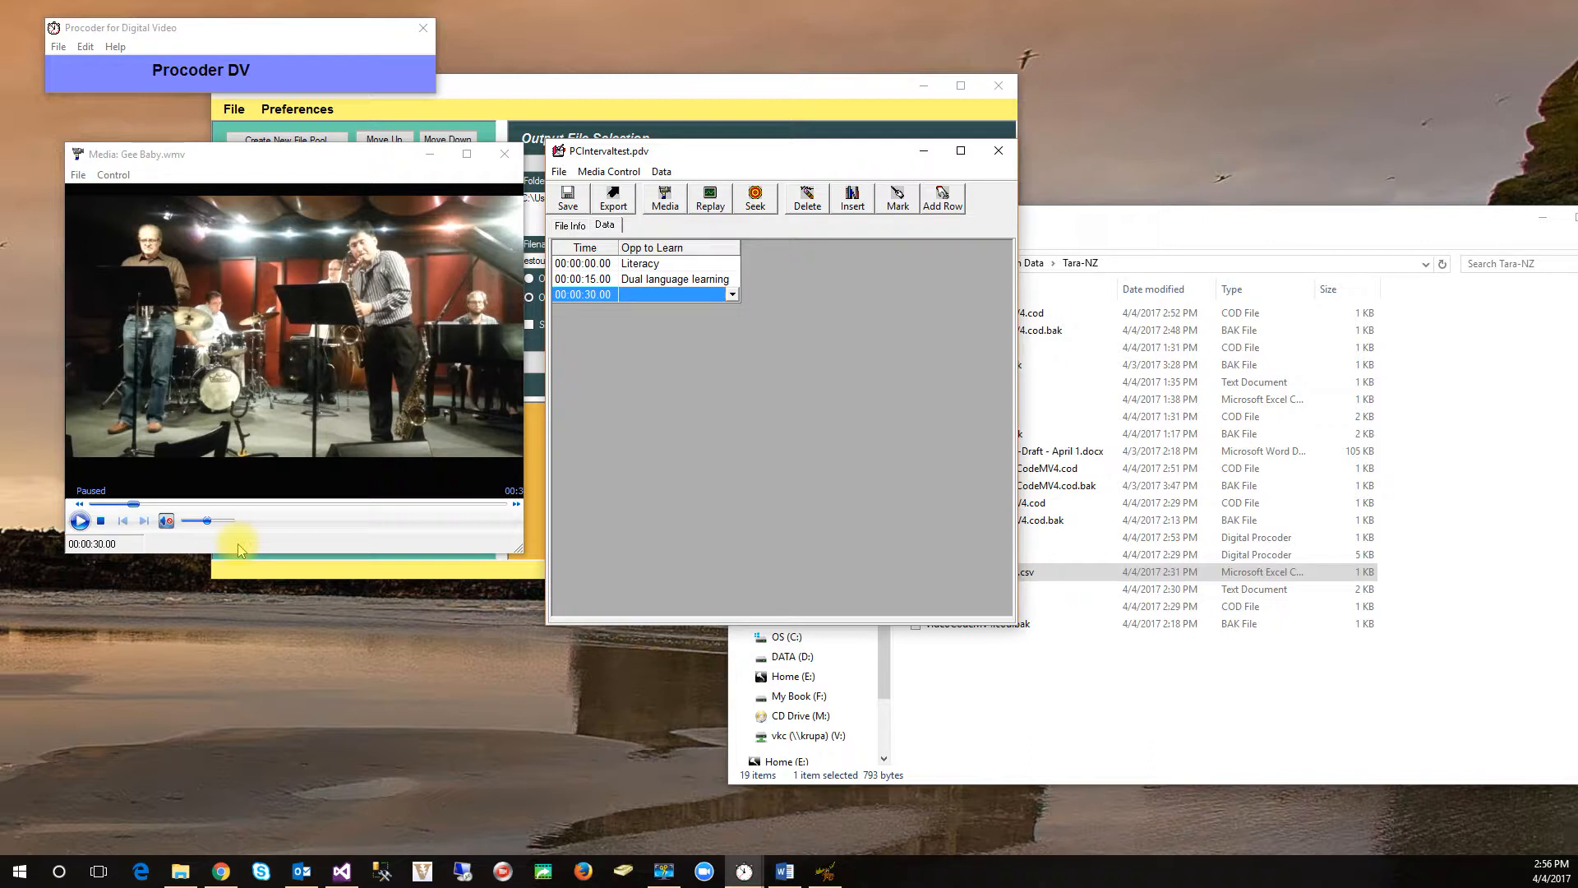
# - Code the third interval as Maths, then add a fourth row and replay its video segment
pyautogui.click(731, 294)
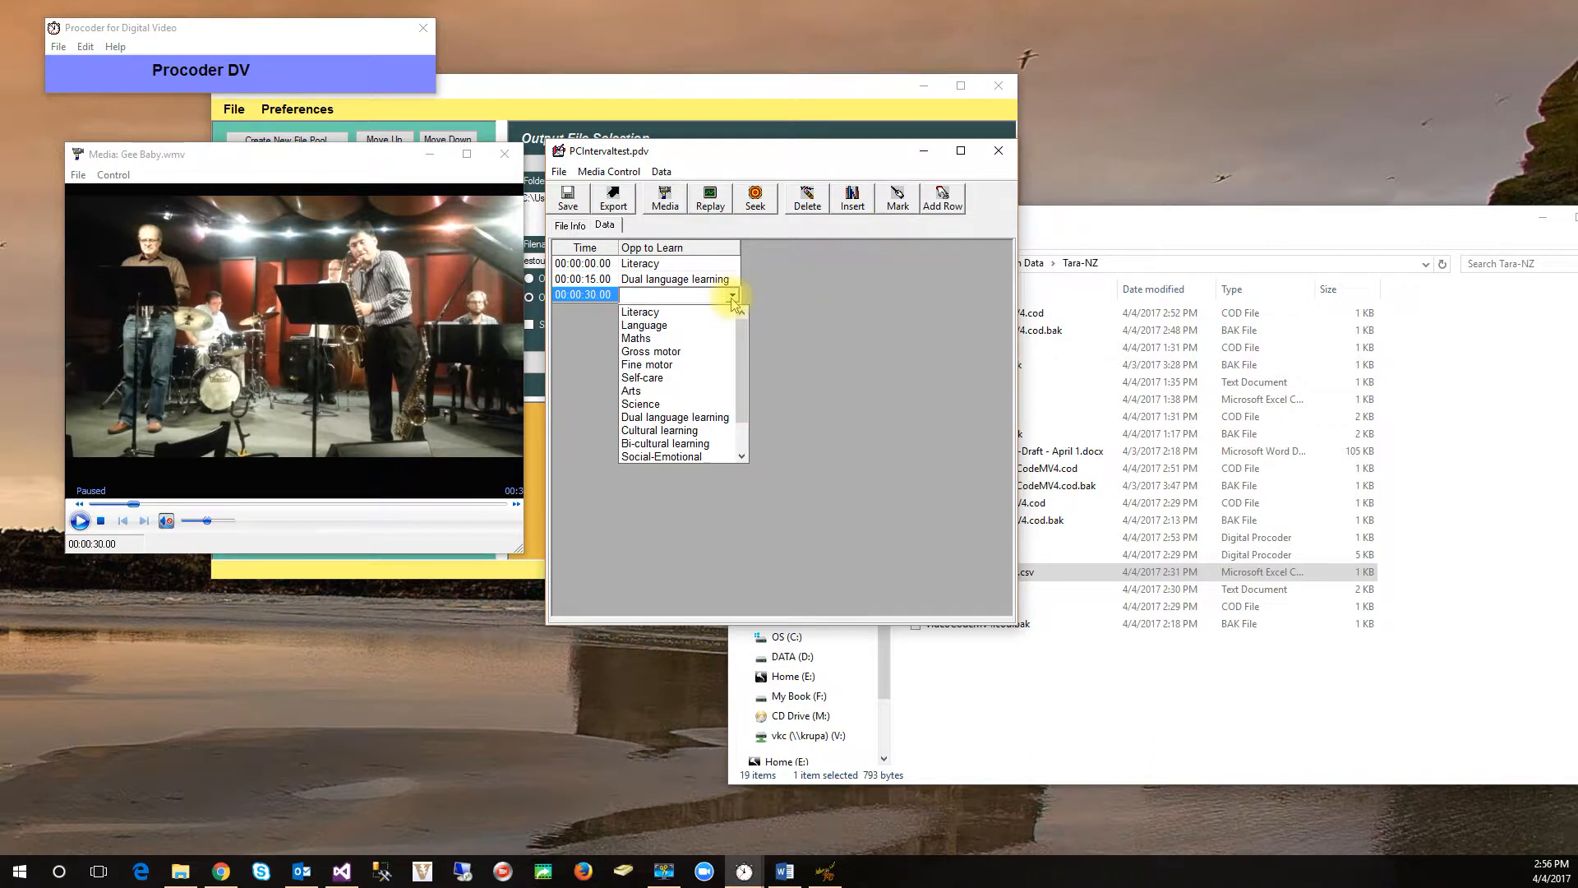
pyautogui.click(717, 338)
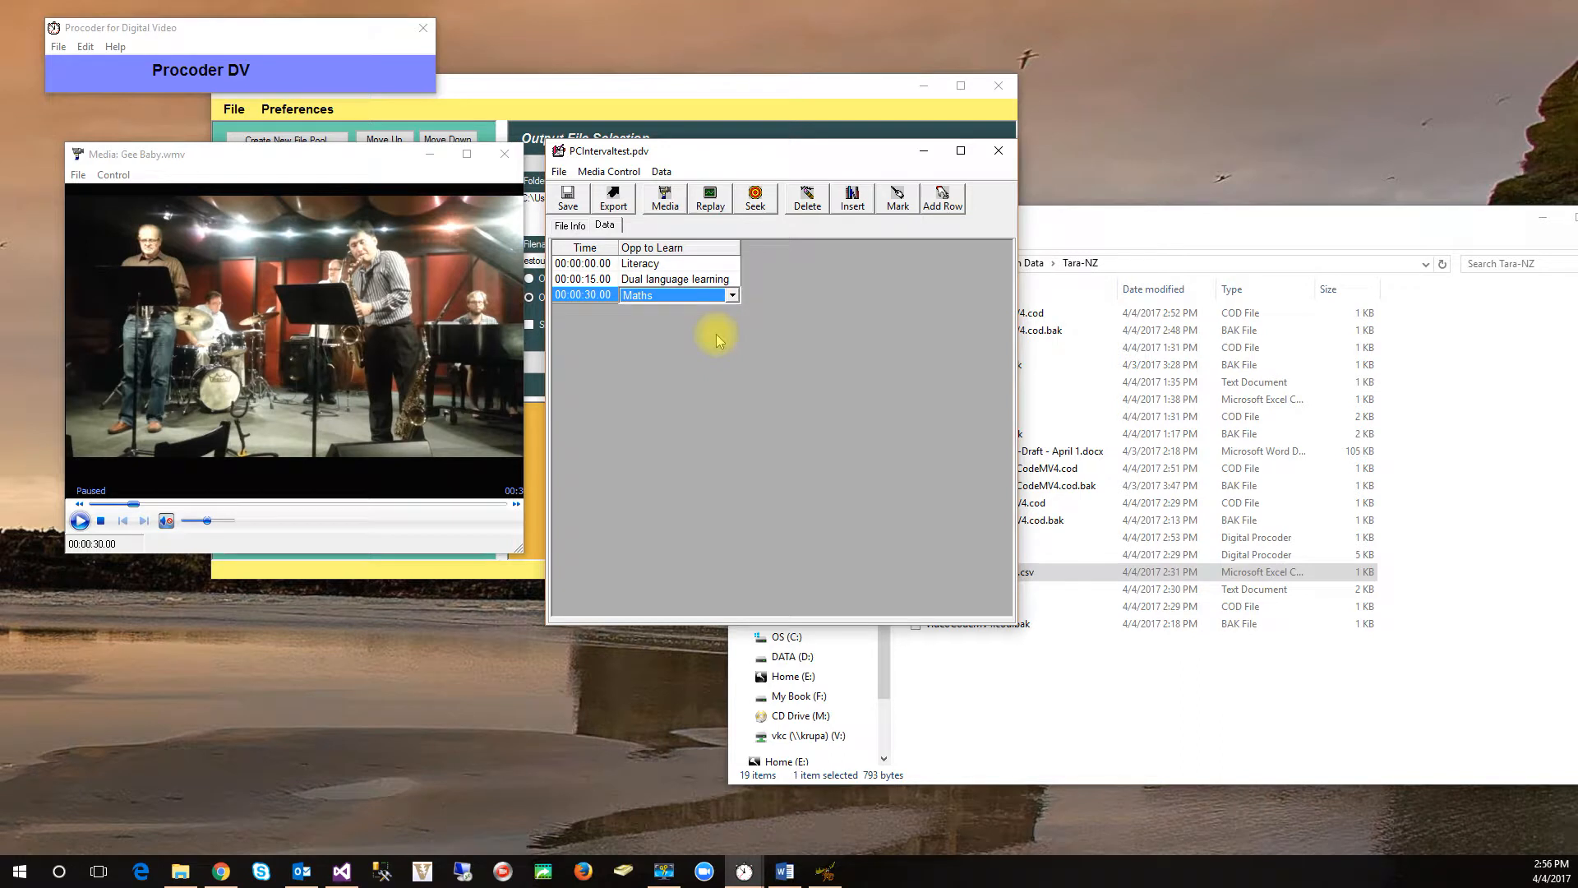
pyautogui.click(942, 200)
pyautogui.click(688, 310)
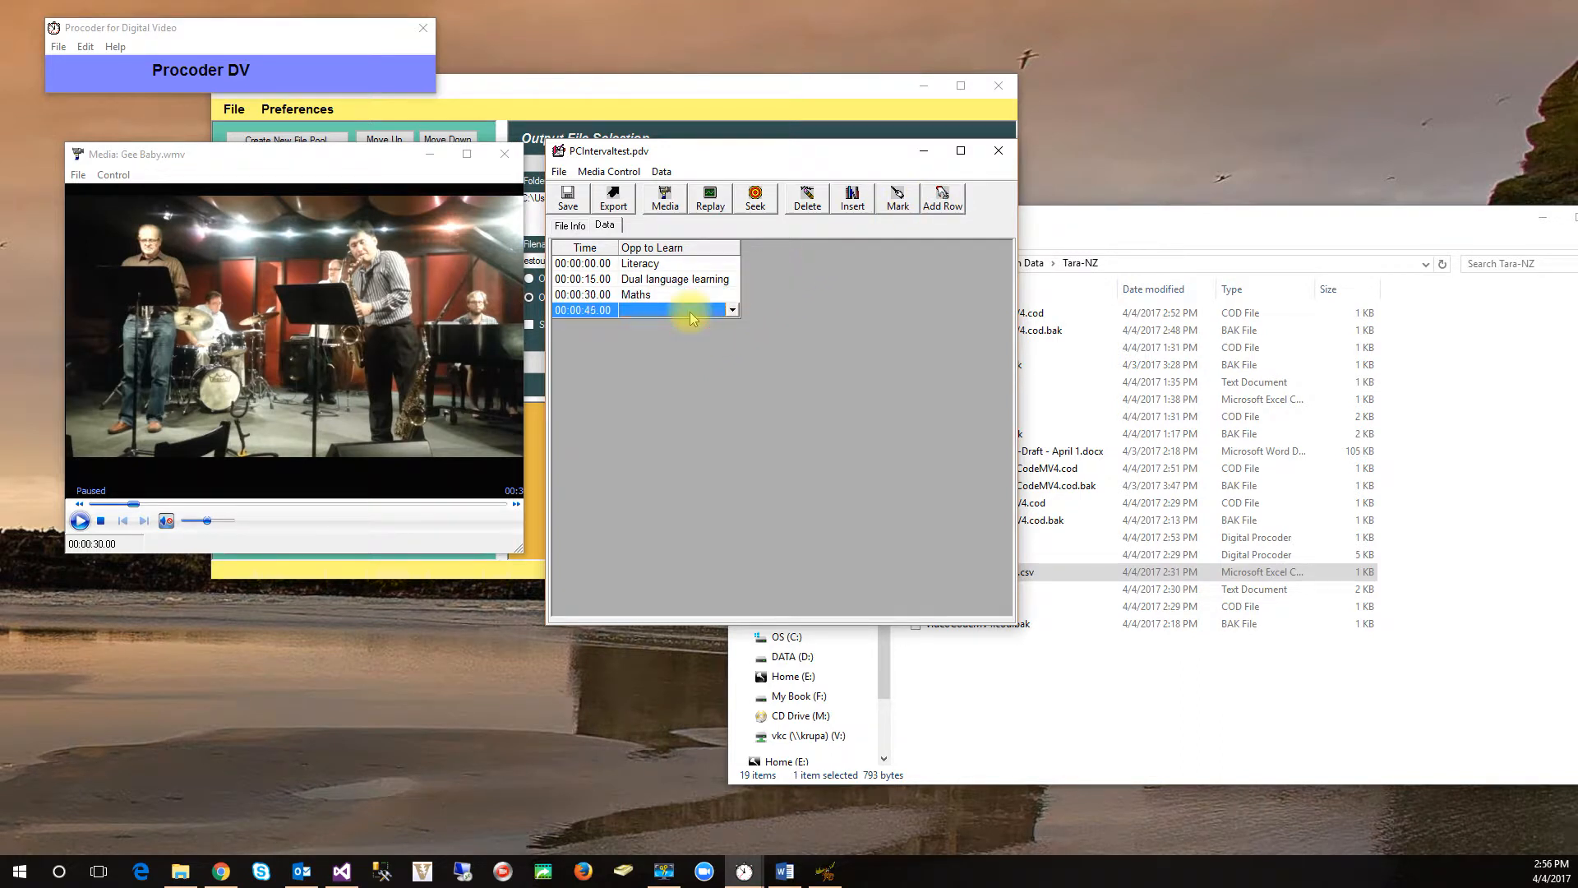
pyautogui.click(712, 197)
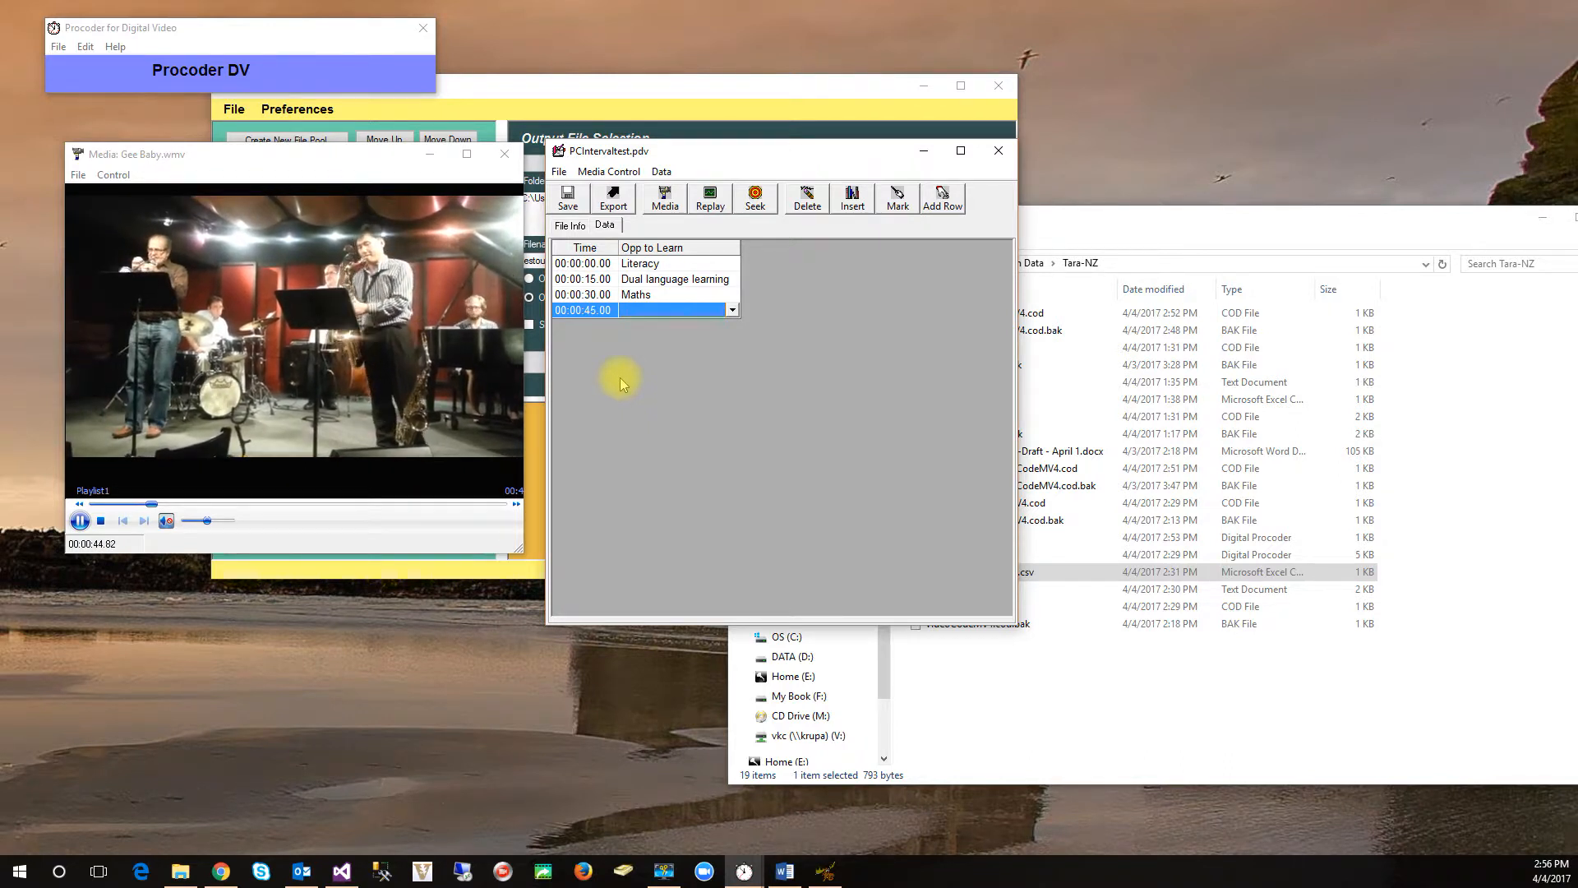
# - Code the fourth interval as Gross motor, then save the observation file and close Procoder DV
pyautogui.click(731, 310)
pyautogui.click(715, 372)
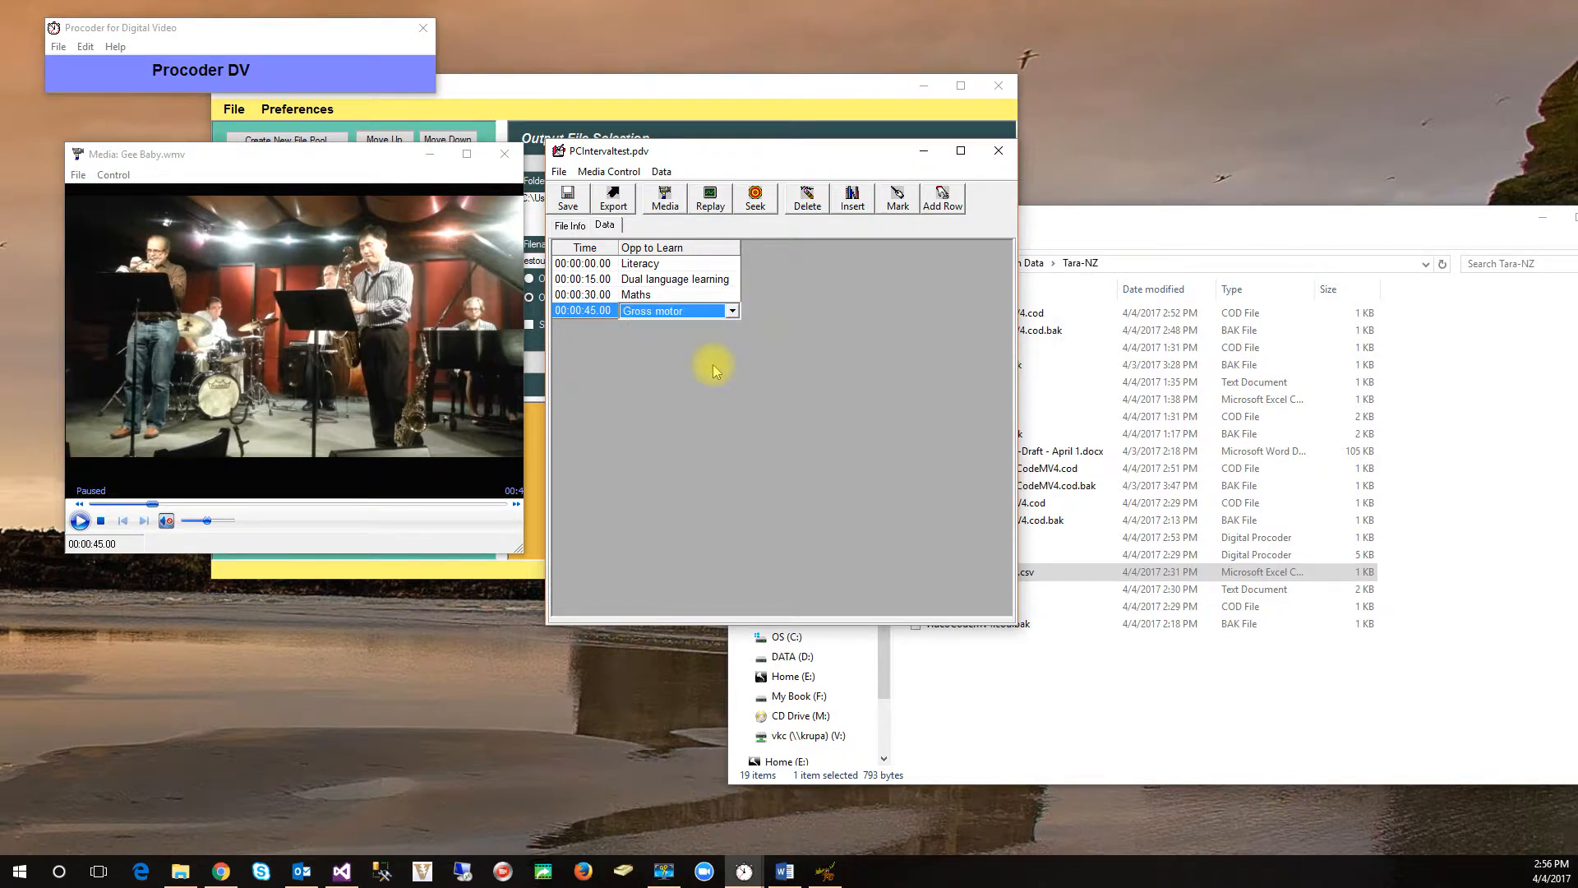
pyautogui.click(704, 295)
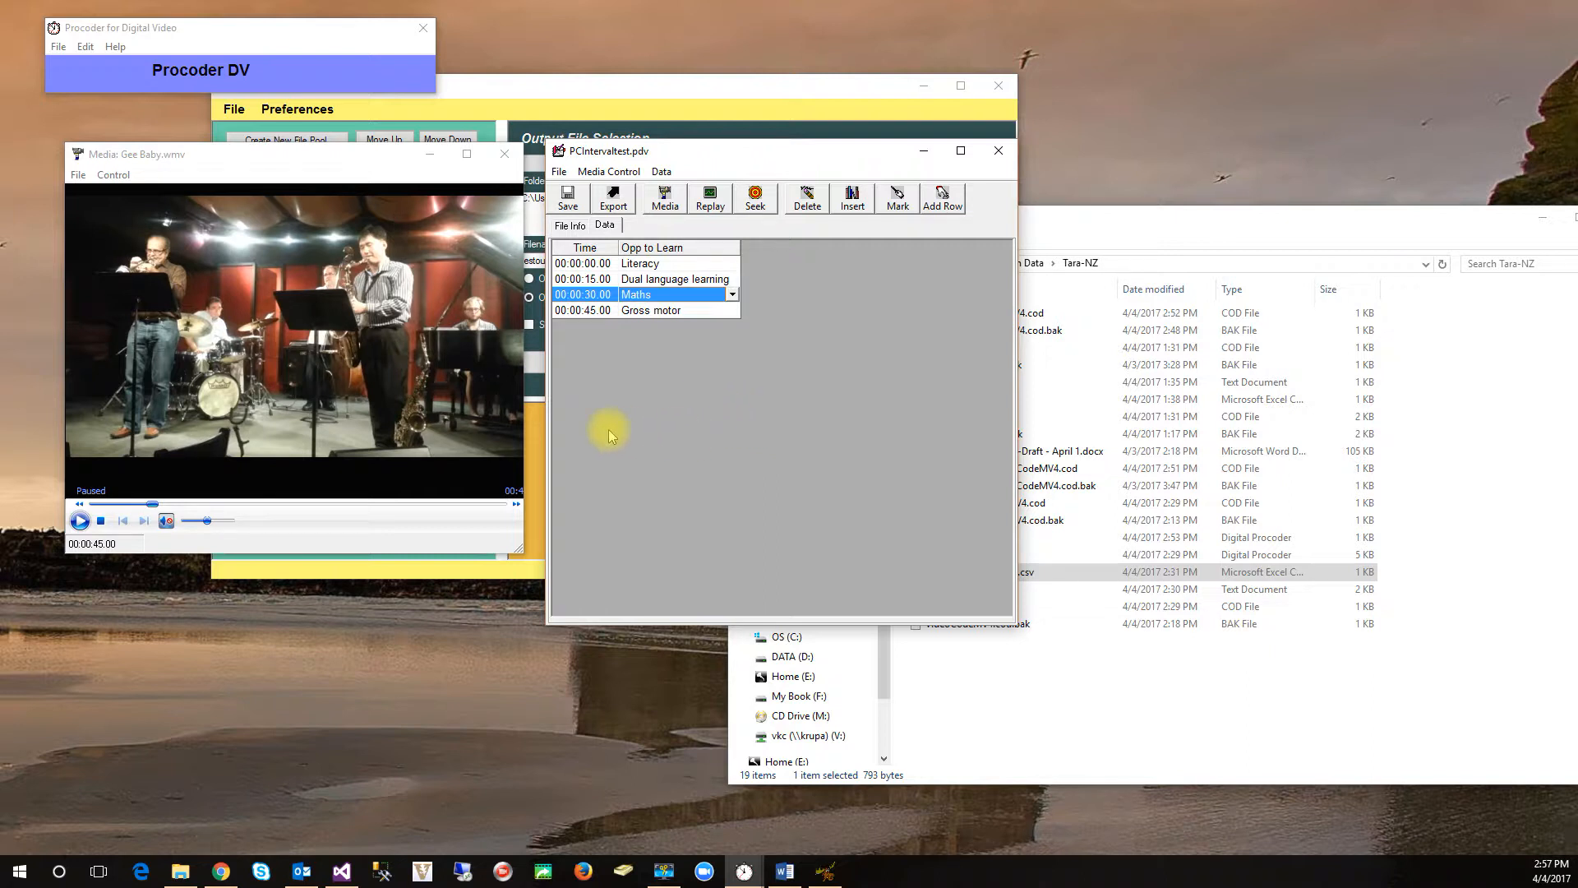
pyautogui.click(568, 201)
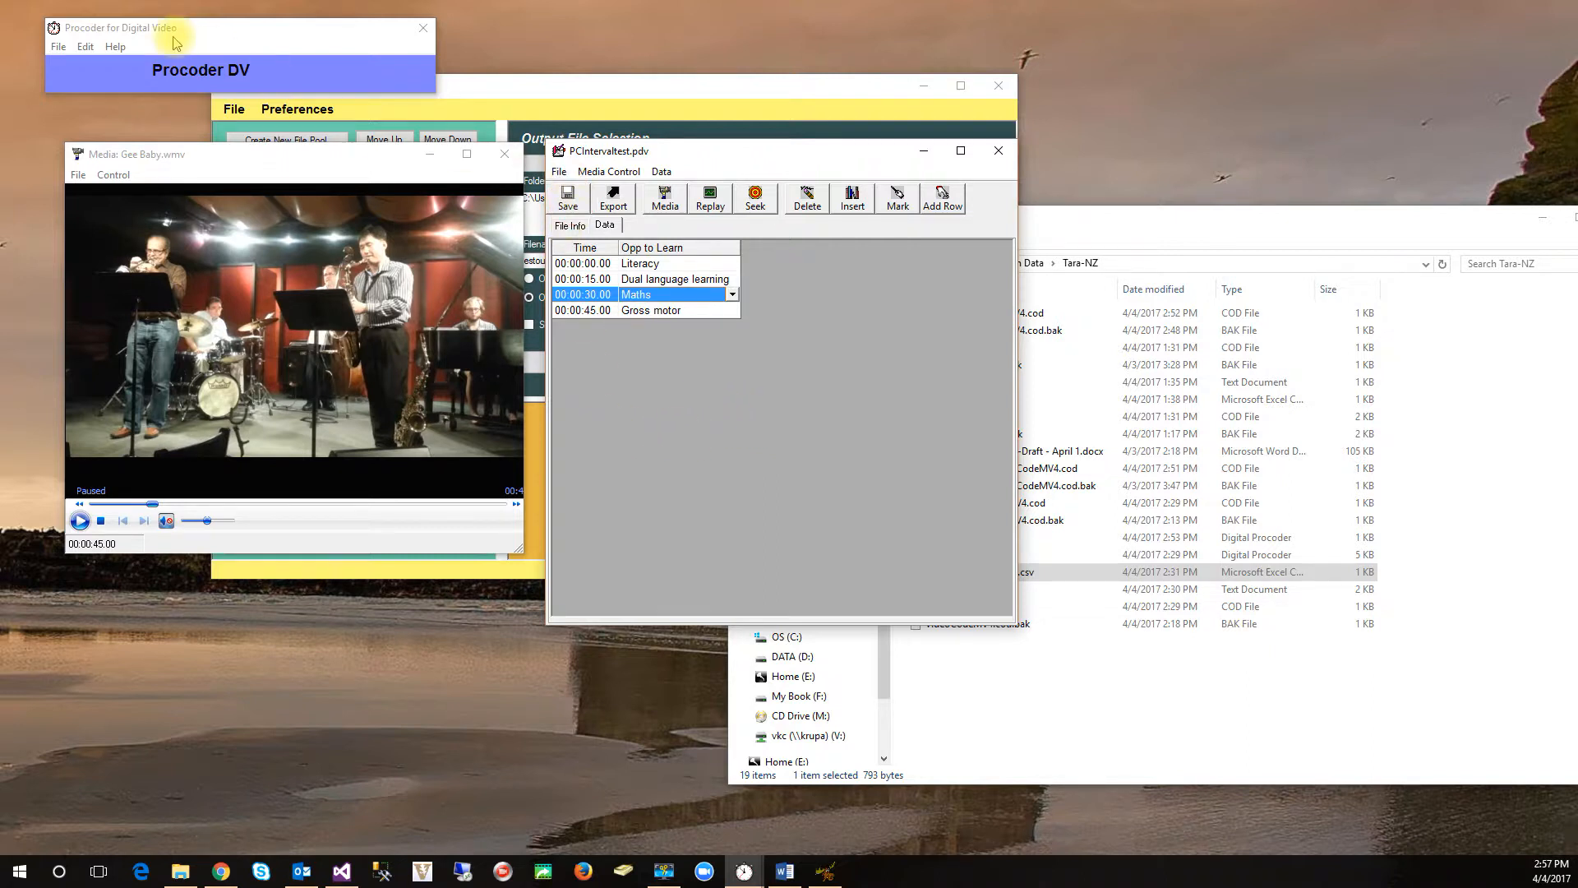
pyautogui.click(423, 32)
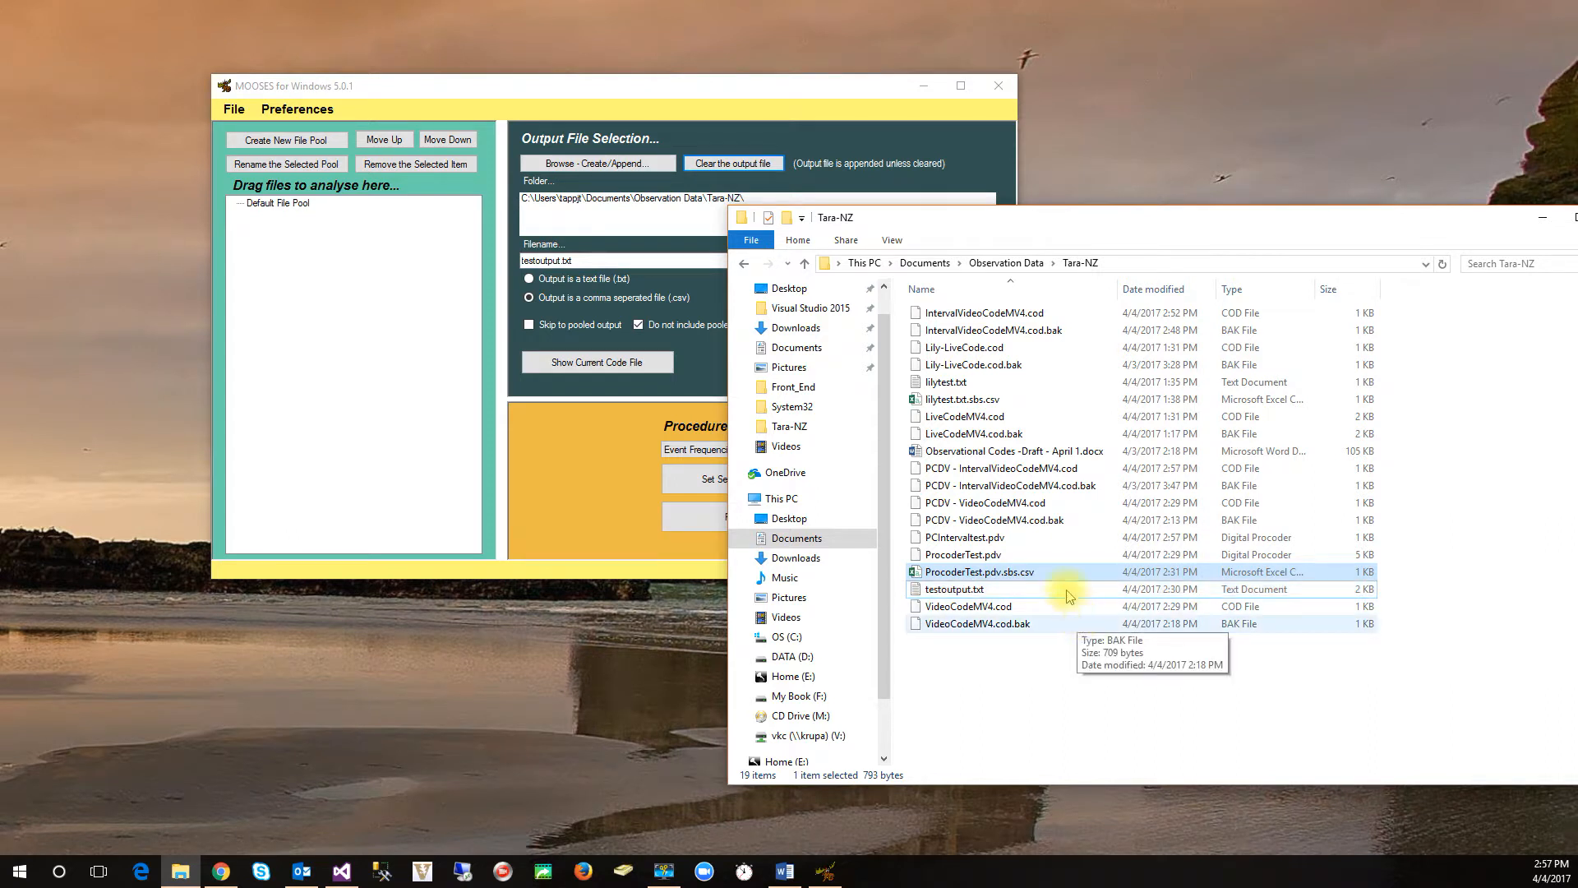
# - Add PCIntervaltest.pdv from the Tara-NZ folder to the Default File Pool in MOOSES
pyautogui.click(1001, 541)
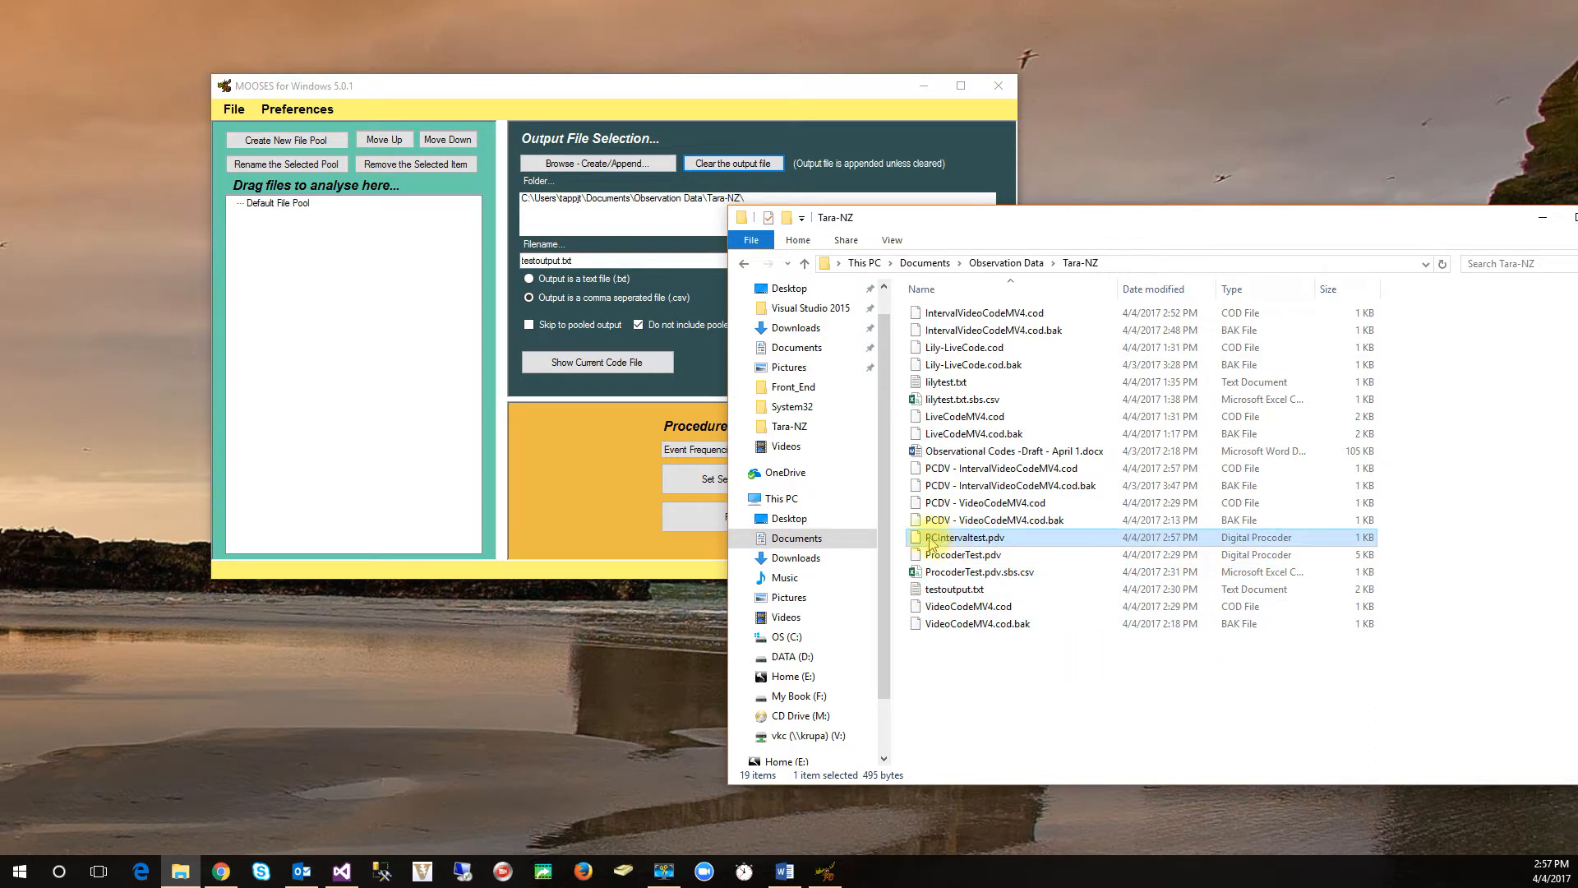
pyautogui.moveTo(921, 542); pyautogui.dragTo(451, 416)
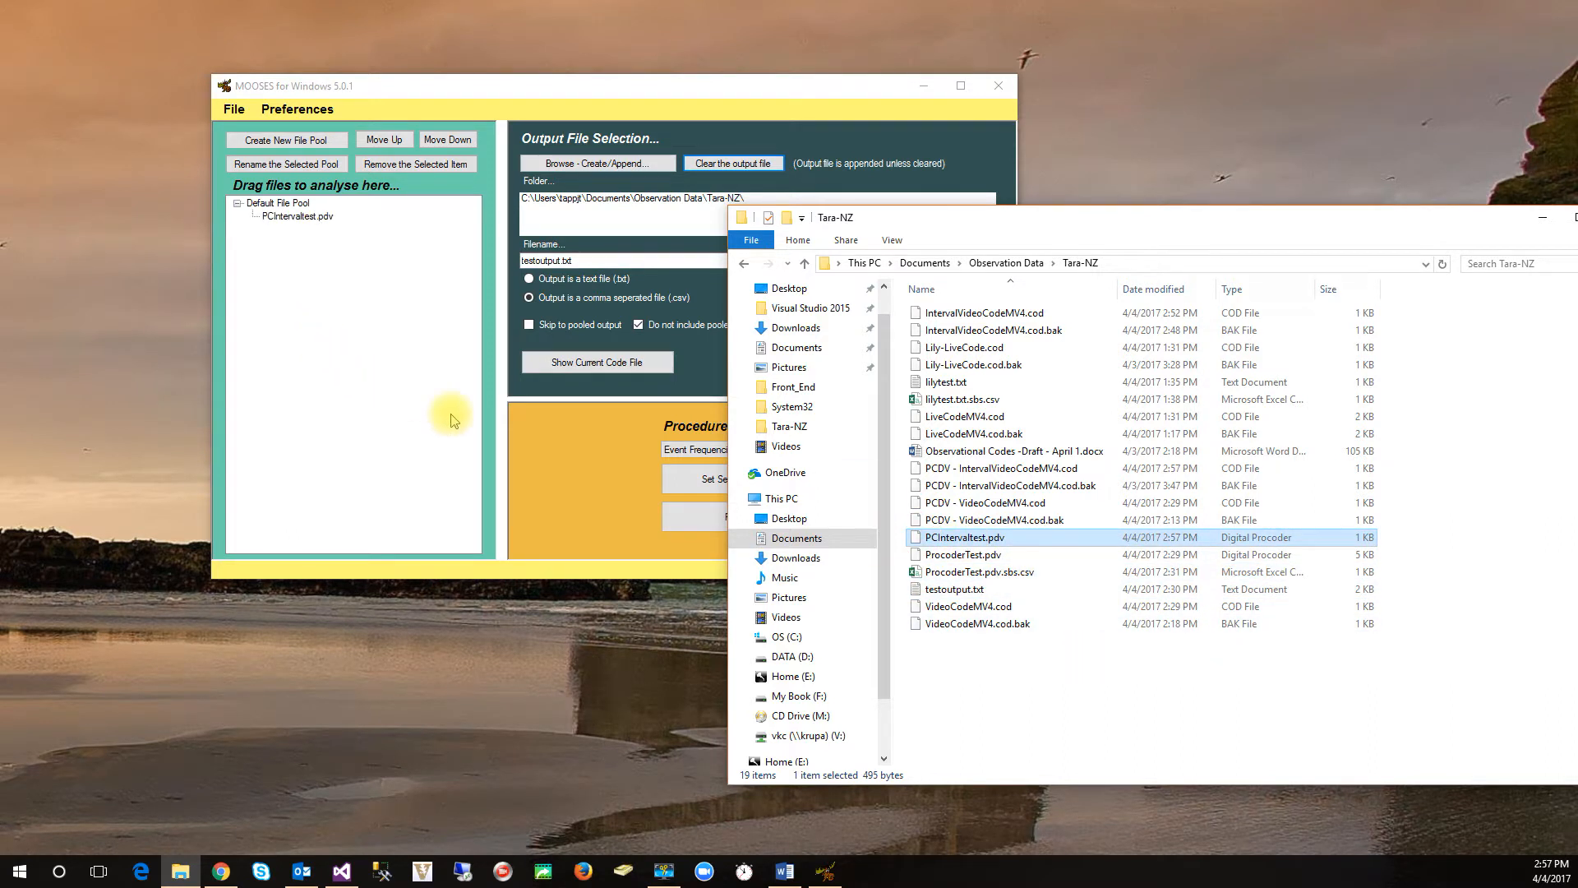
pyautogui.click(531, 460)
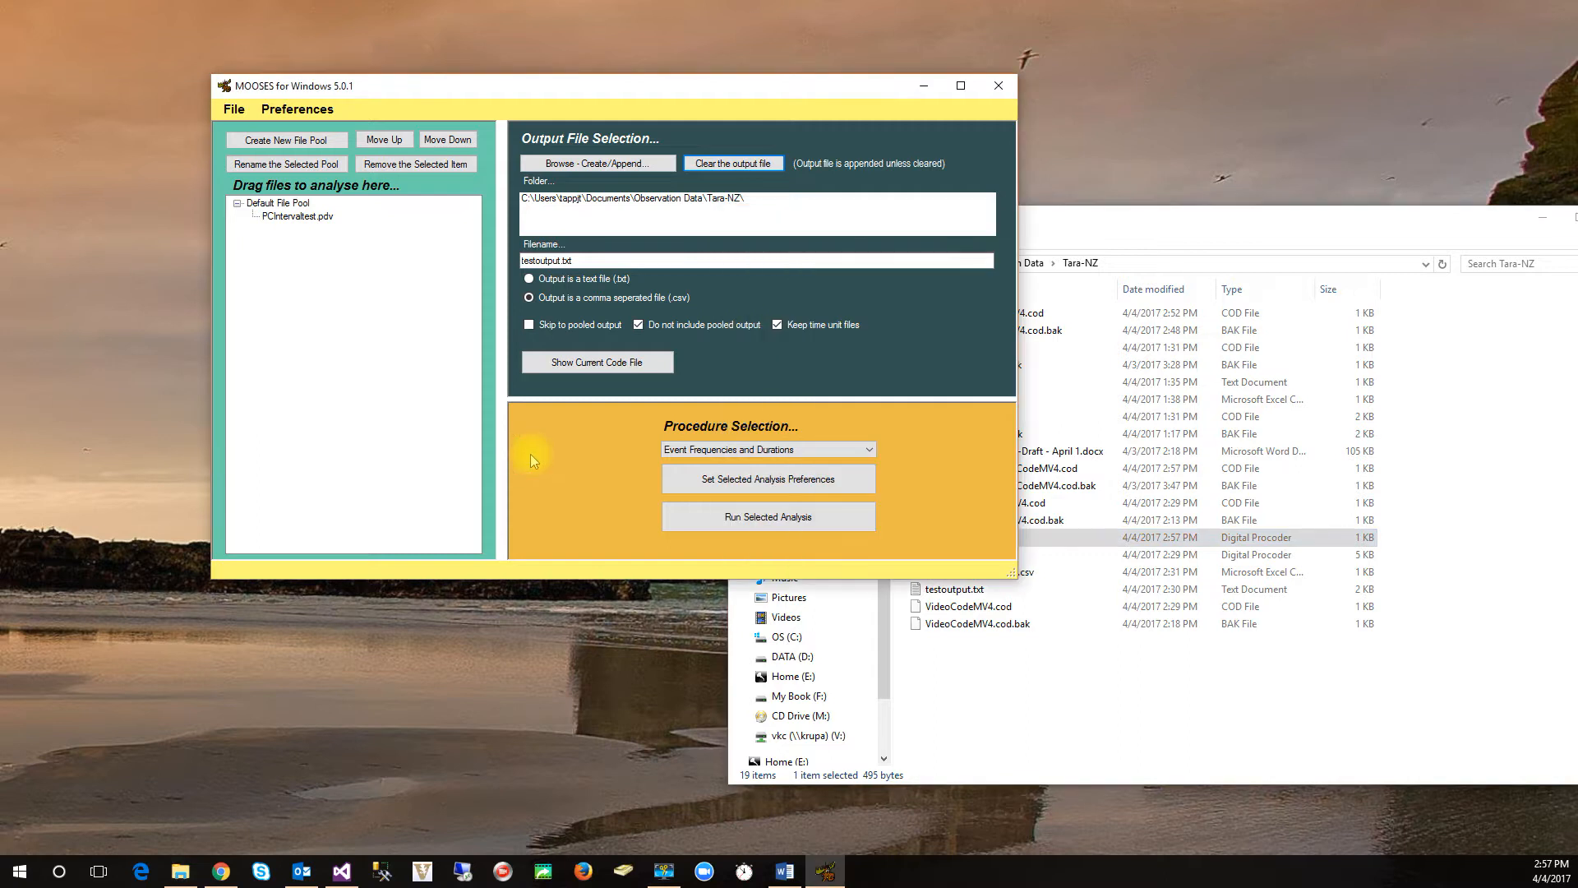
# - Open the IntervalVideoCodeMV4.cod code file to check its interval codes, and close it again
pyautogui.click(296, 111)
pyautogui.click(333, 128)
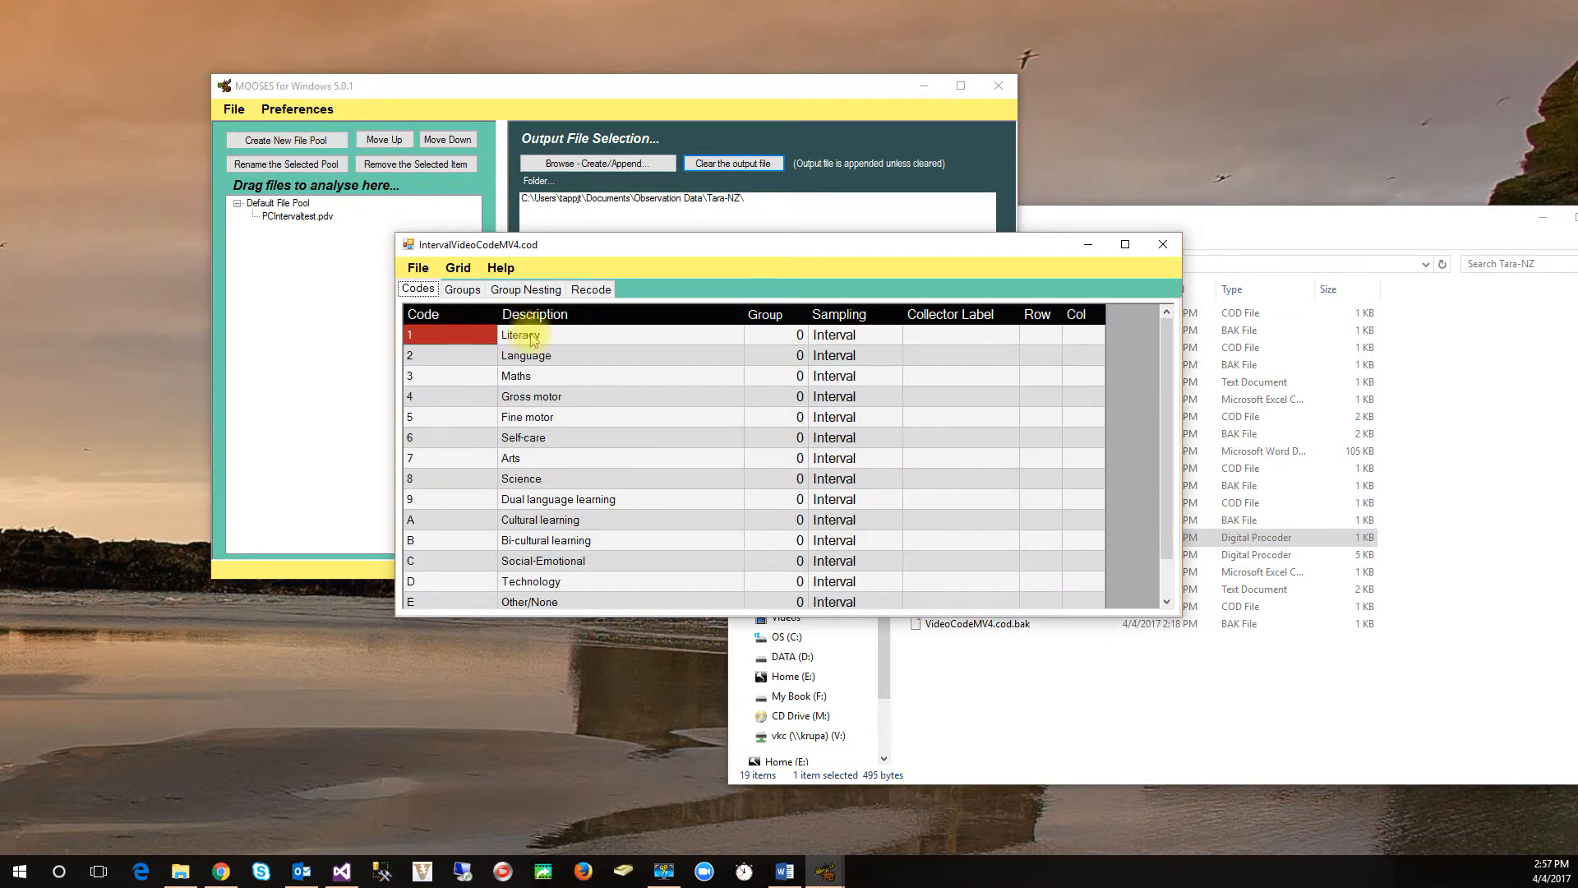
pyautogui.click(1163, 244)
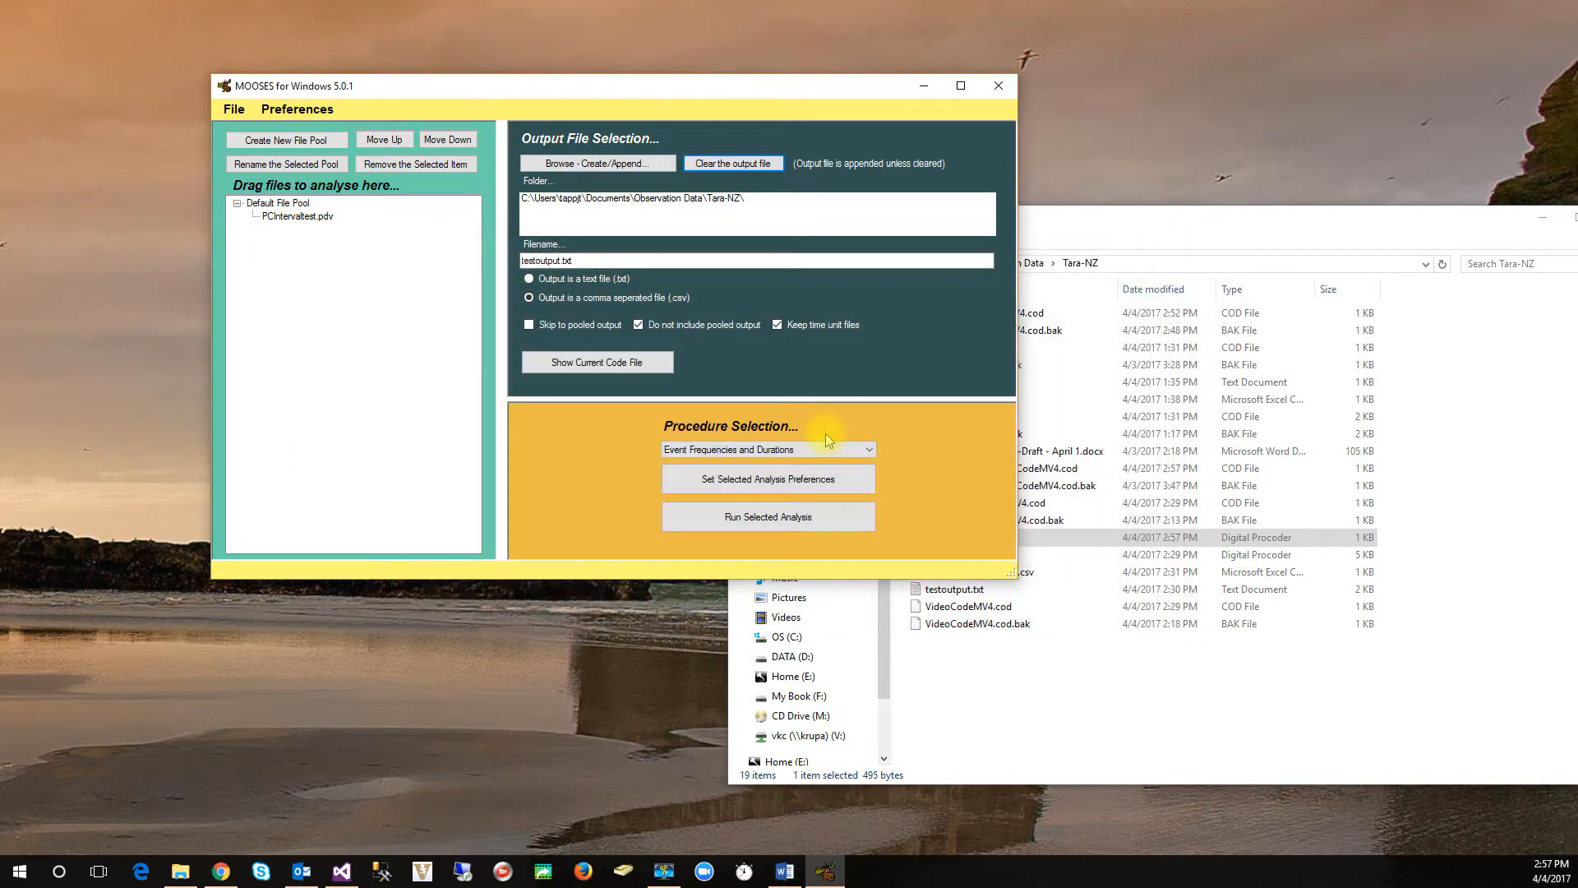
# - Mark the Procoder input files as fixed interval data in the analysis preferences and save them
pyautogui.click(737, 485)
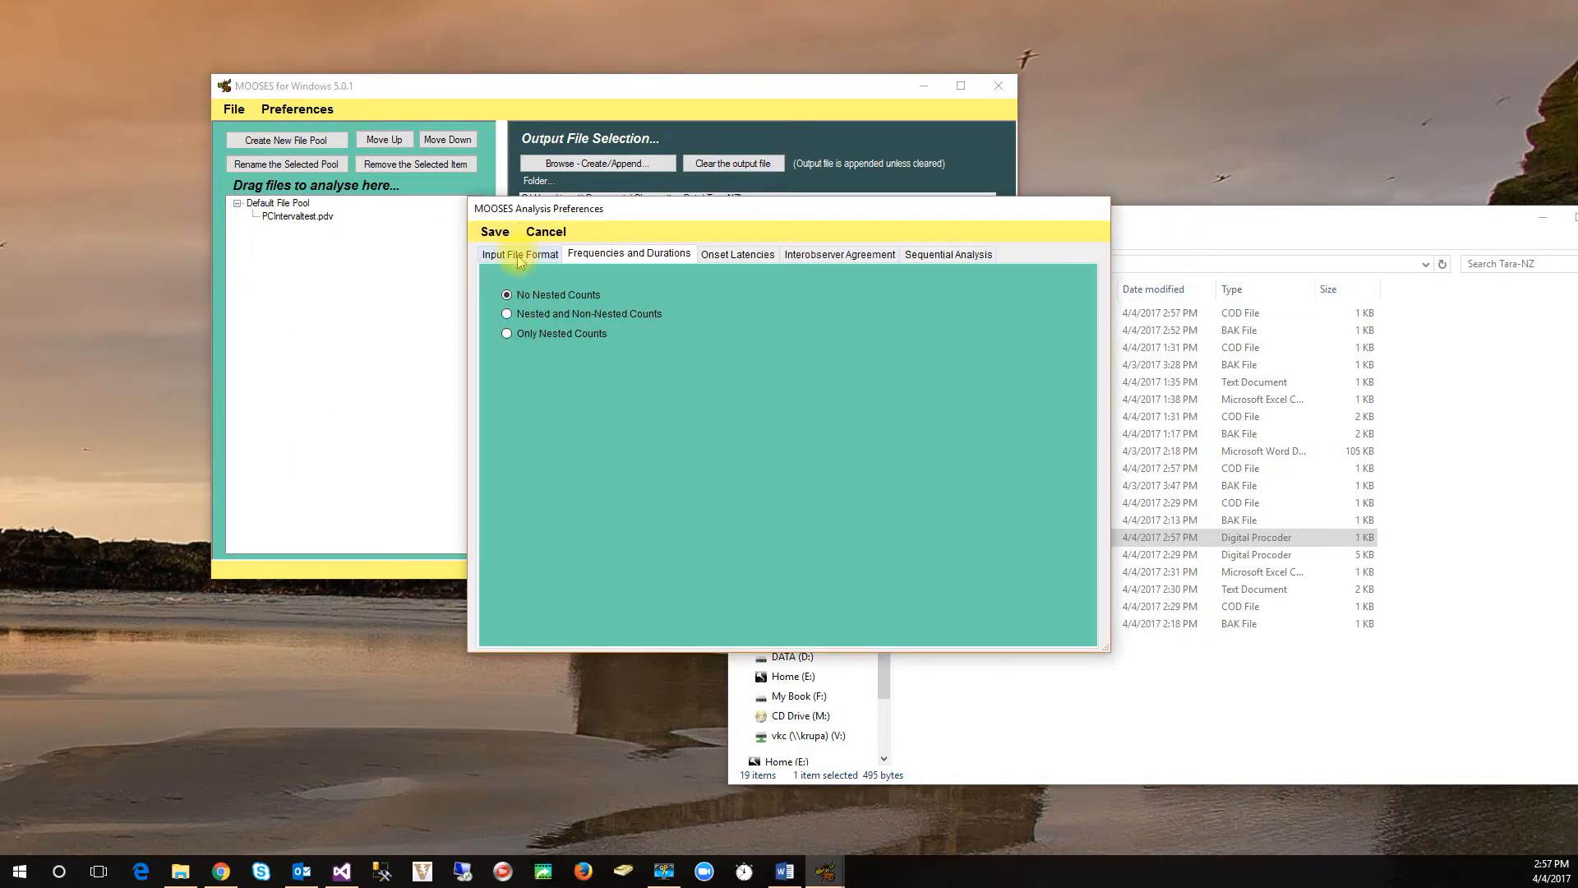
pyautogui.click(519, 257)
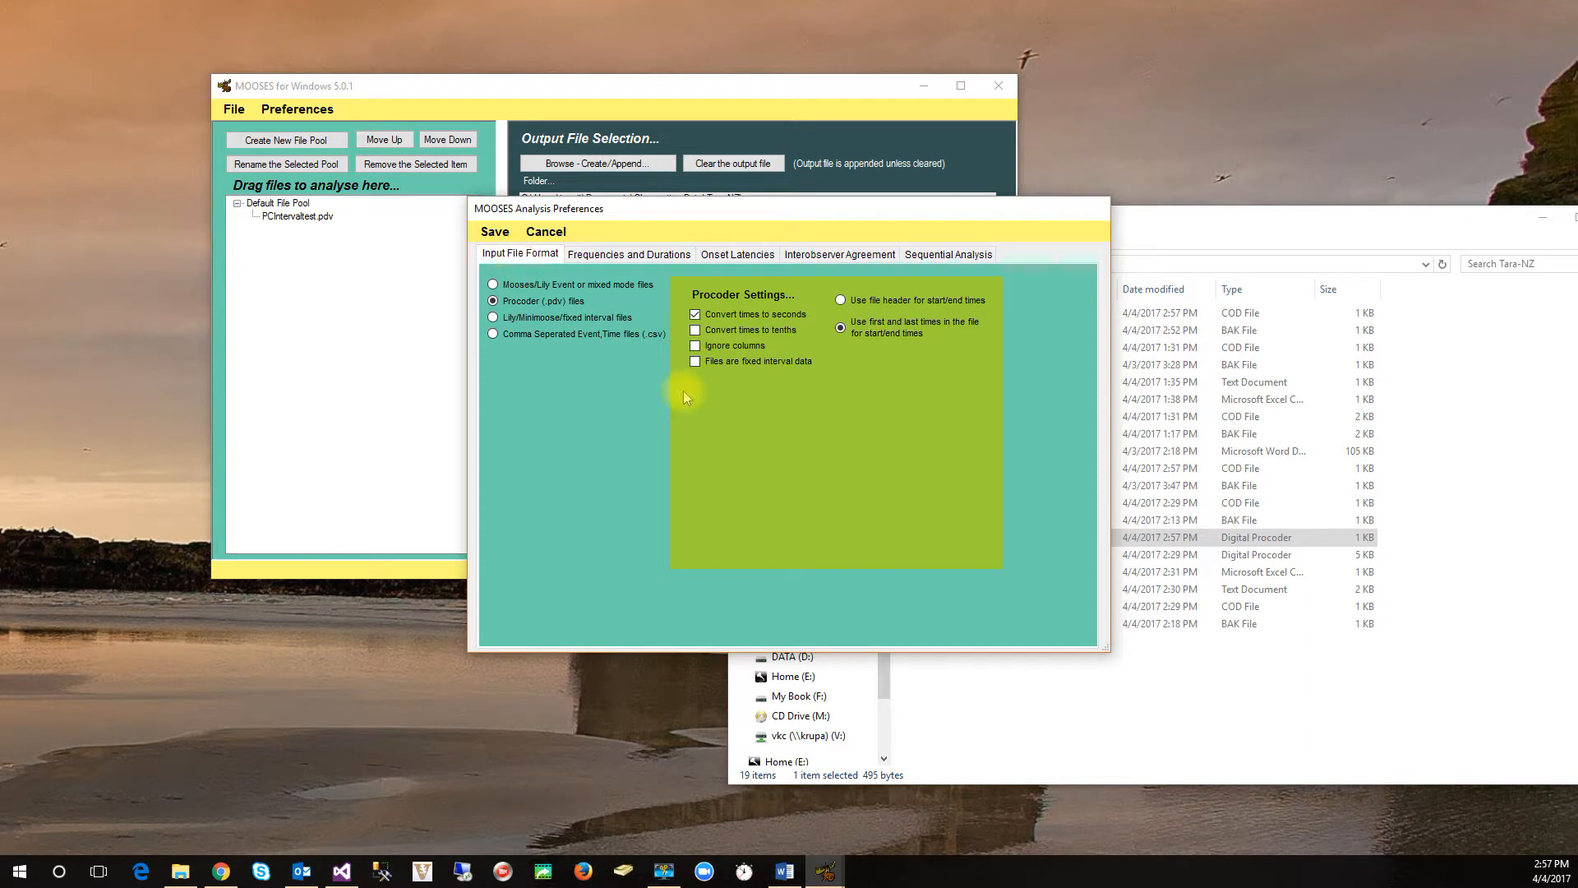
pyautogui.click(695, 363)
pyautogui.click(495, 234)
# - Switch the output format to a text file and run a Test Read on the pooled file
pyautogui.click(724, 165)
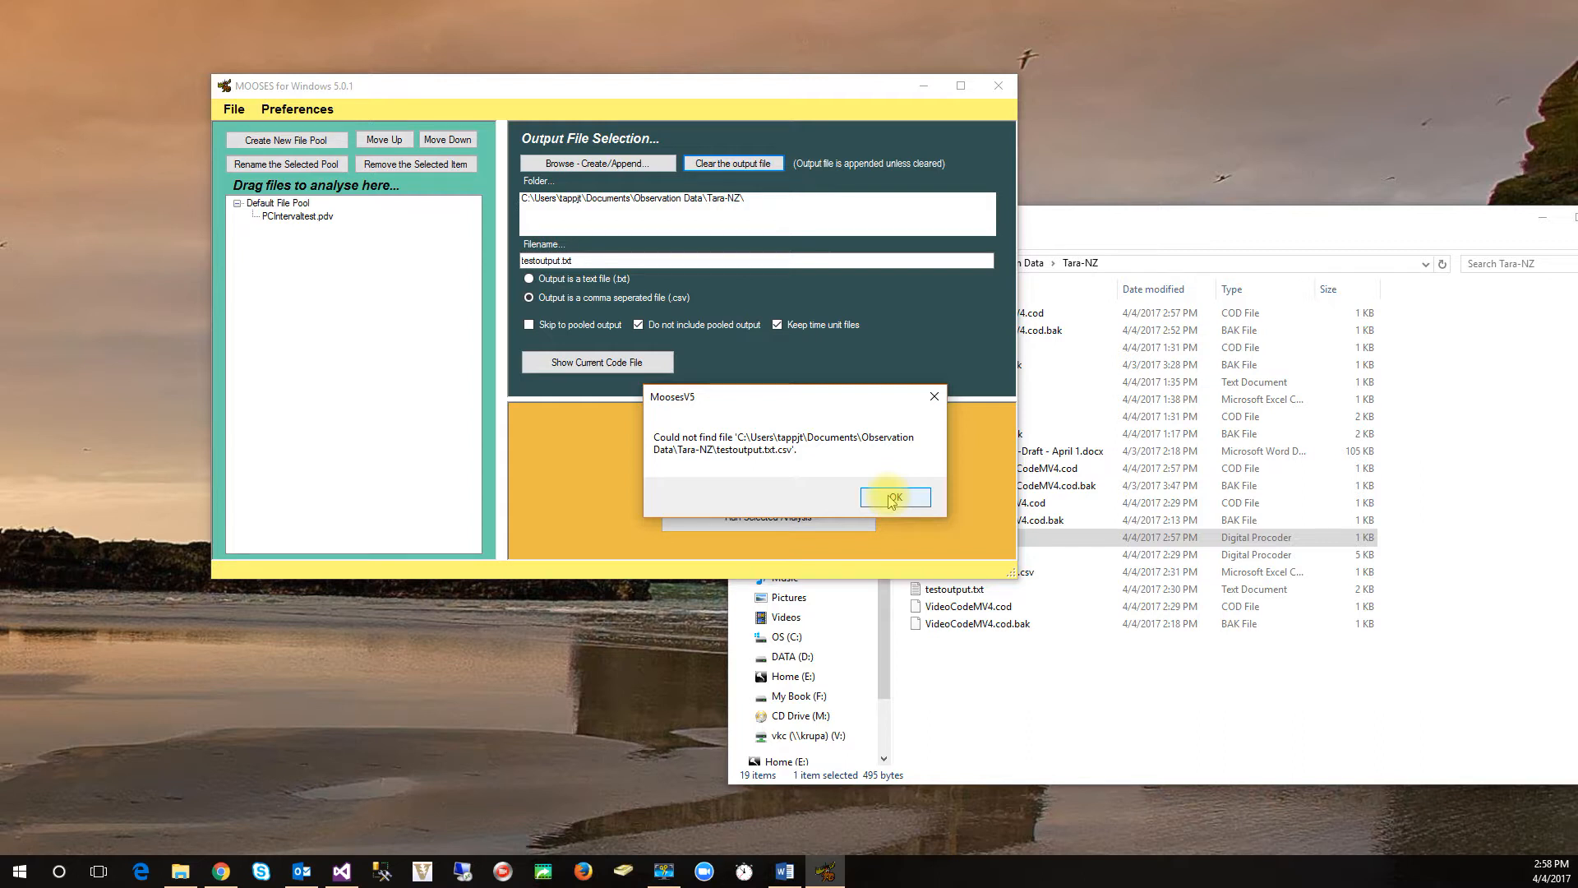
pyautogui.click(894, 498)
pyautogui.click(528, 279)
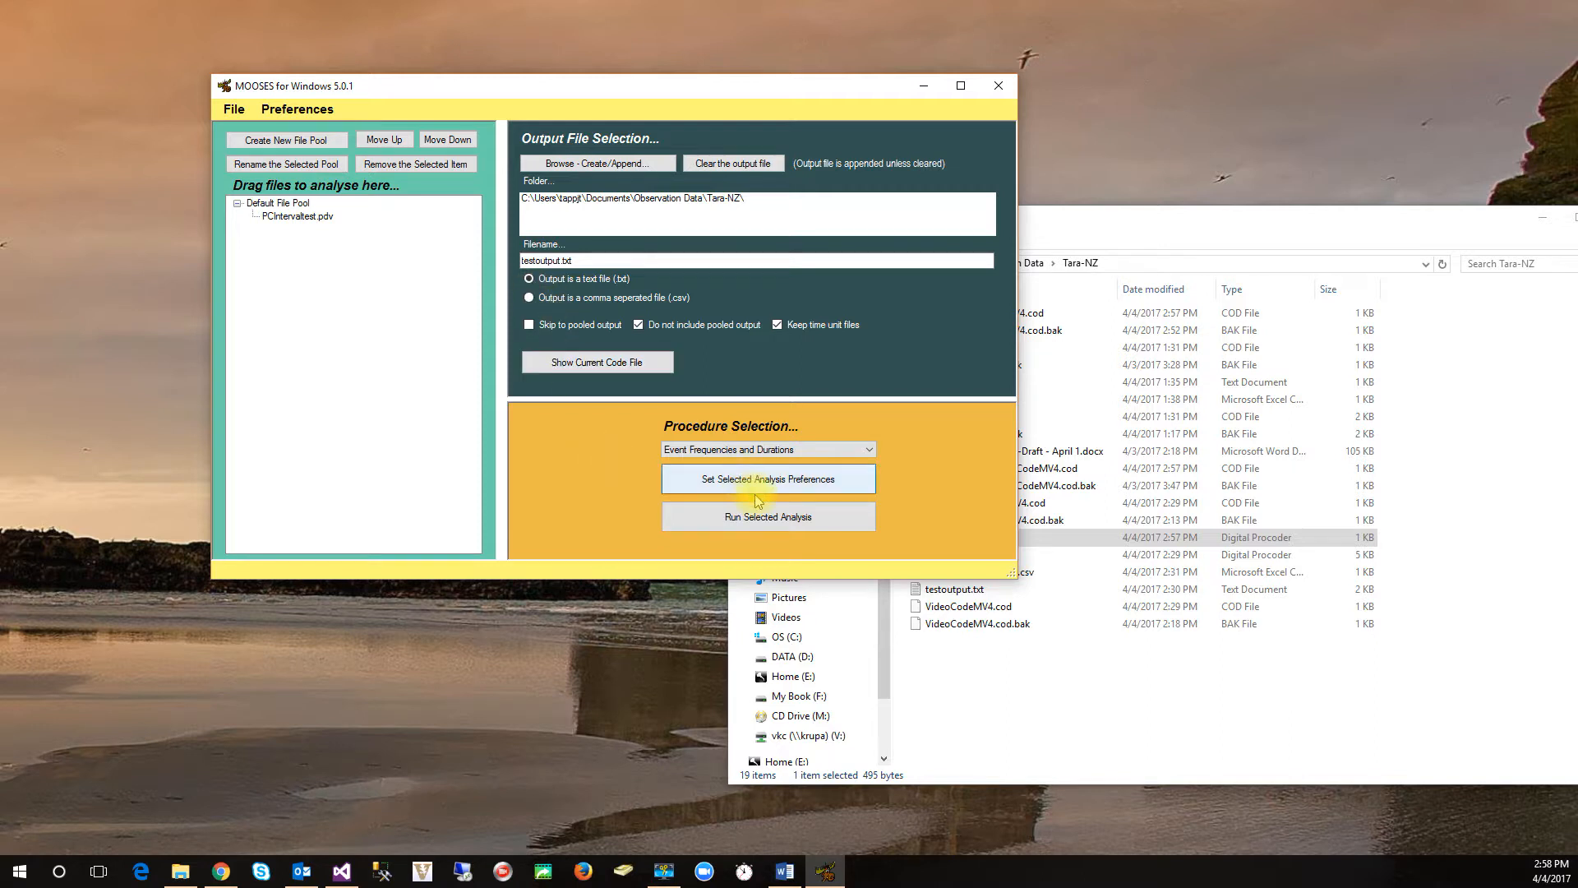
pyautogui.click(801, 450)
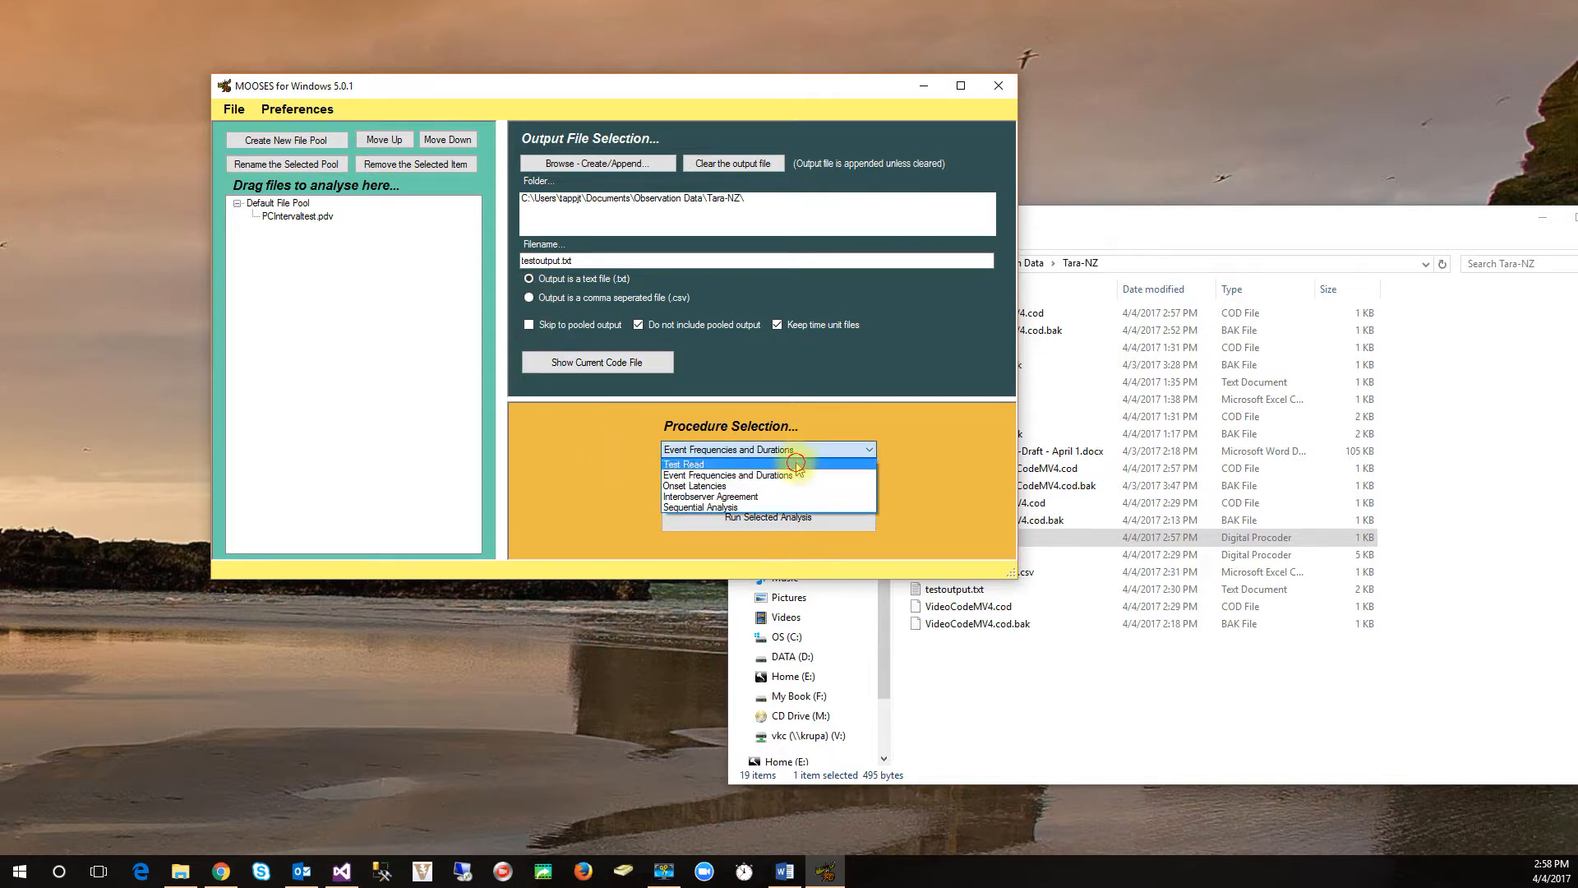
pyautogui.click(797, 465)
pyautogui.click(770, 519)
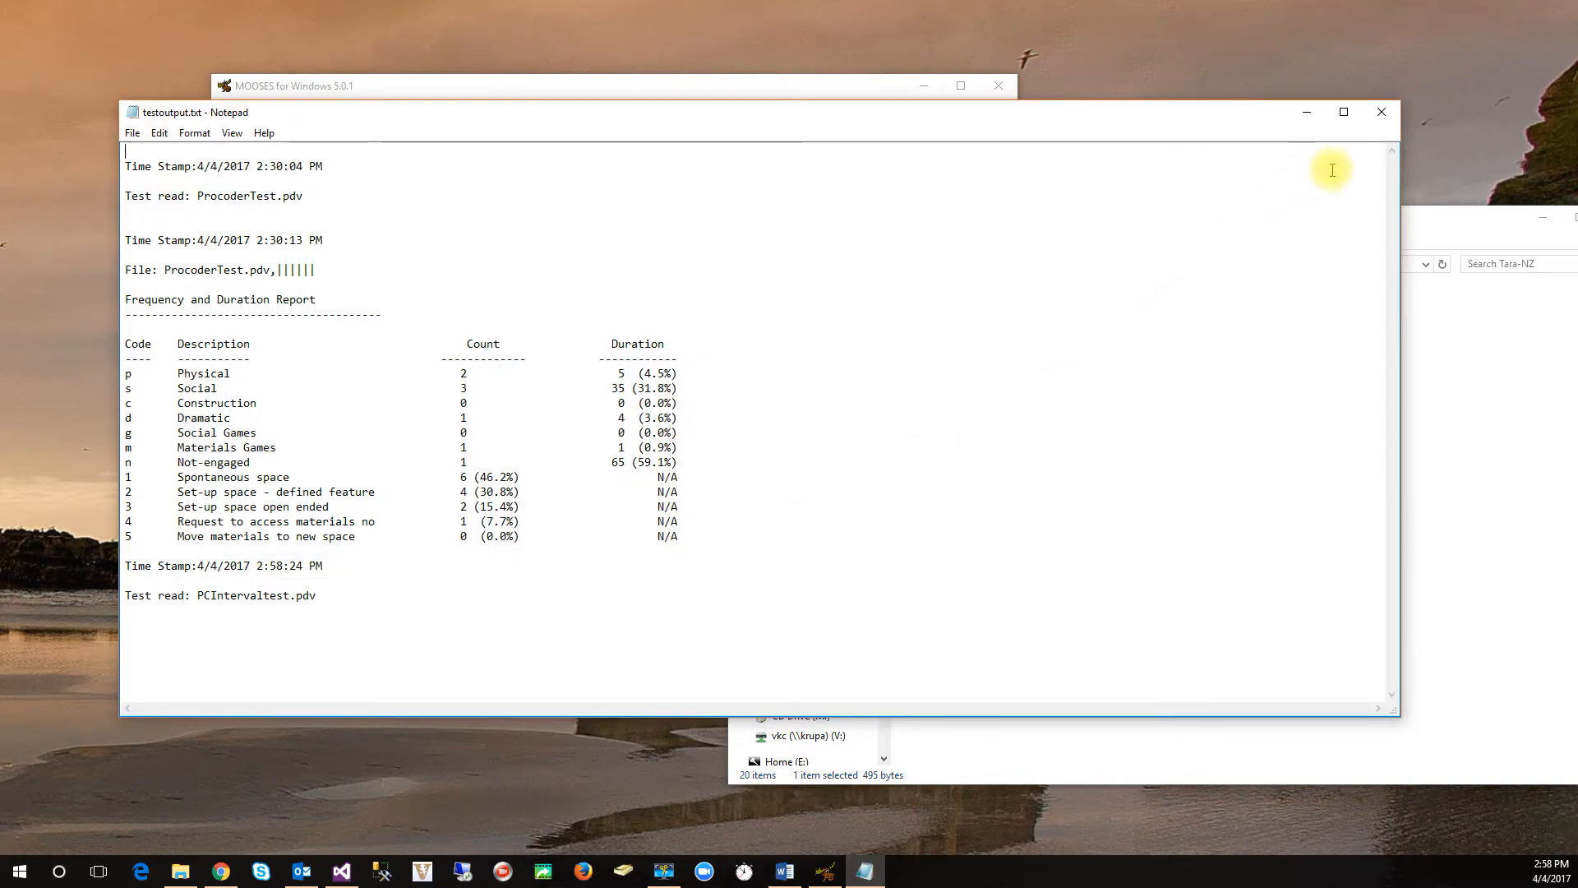
# - Clear the old contents of the output file, rerun the Test Read and close its report
pyautogui.click(1382, 112)
pyautogui.click(728, 163)
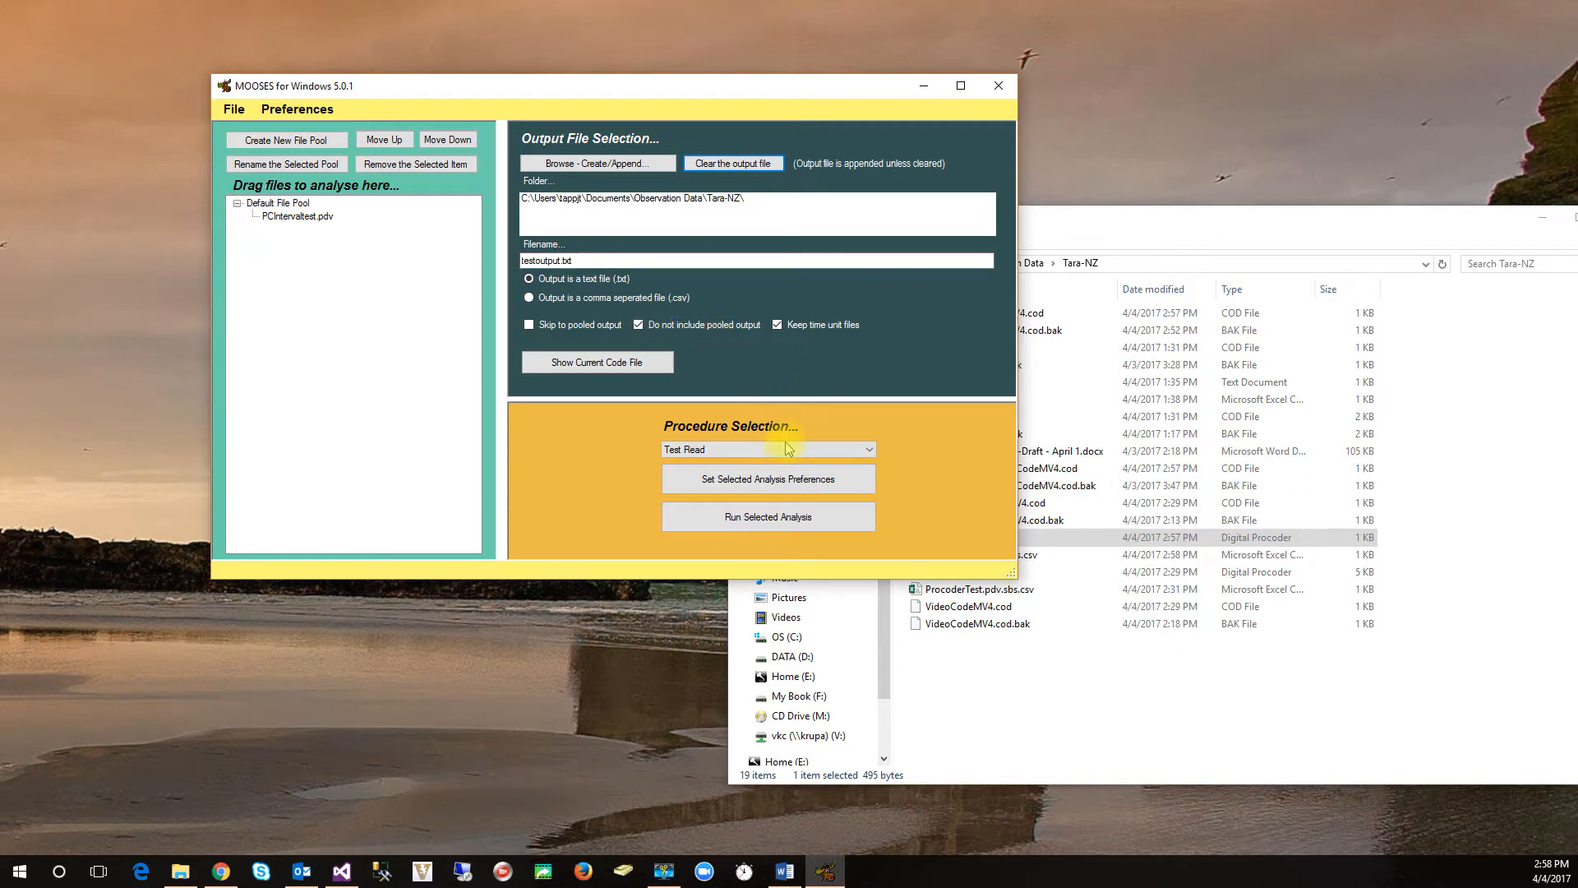
pyautogui.click(783, 518)
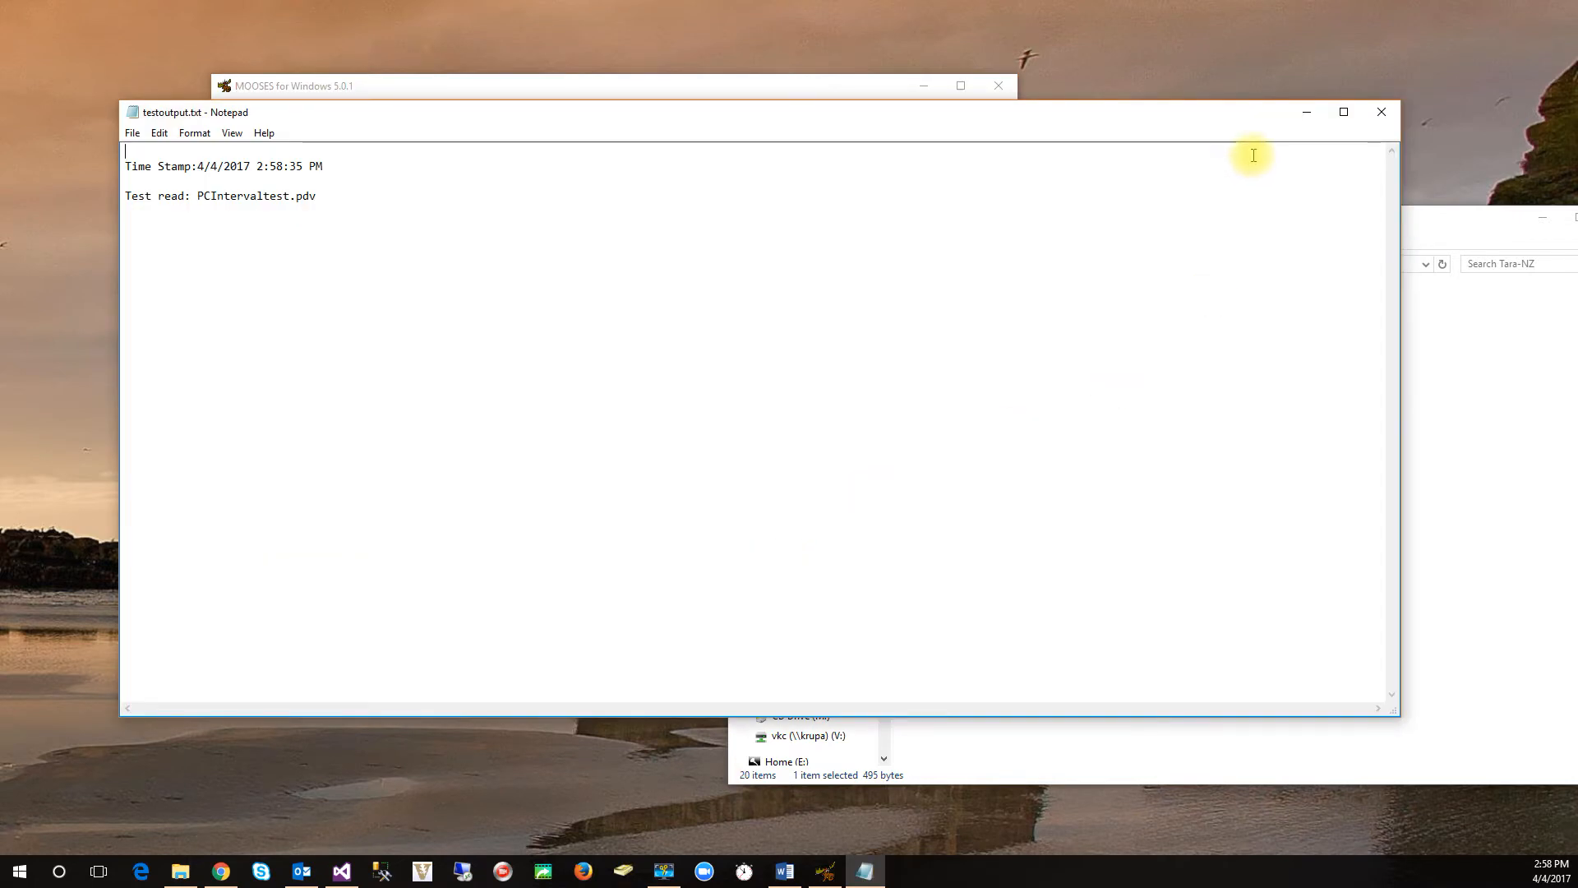
pyautogui.click(1396, 112)
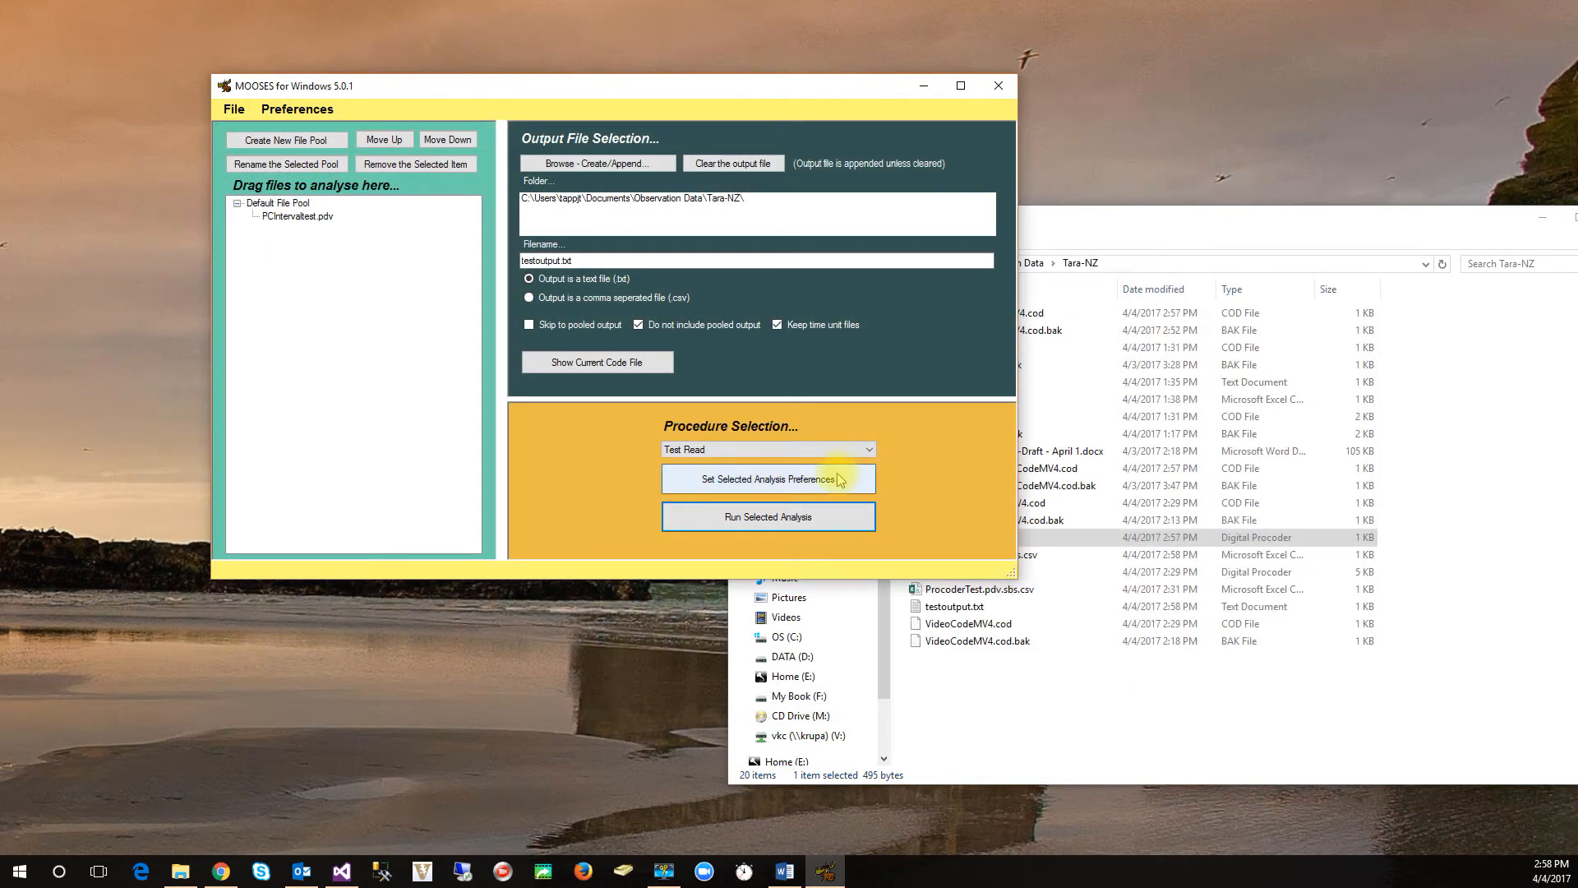
# - Run the Event Frequencies and Durations analysis on the pooled file, review the interval count report and close it
pyautogui.click(784, 450)
pyautogui.click(785, 475)
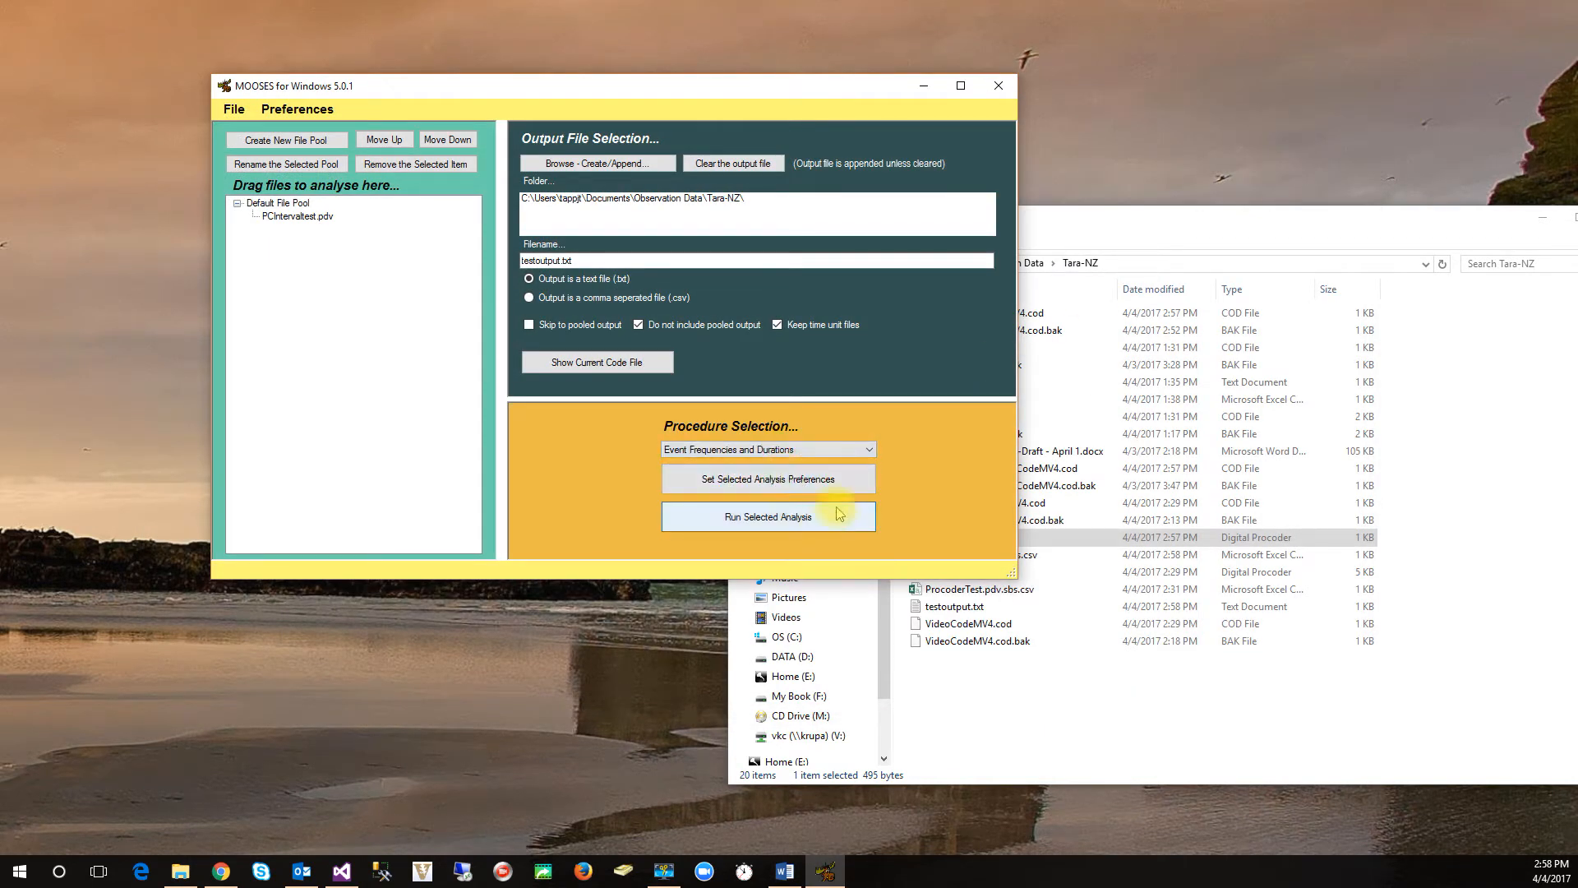
pyautogui.click(768, 518)
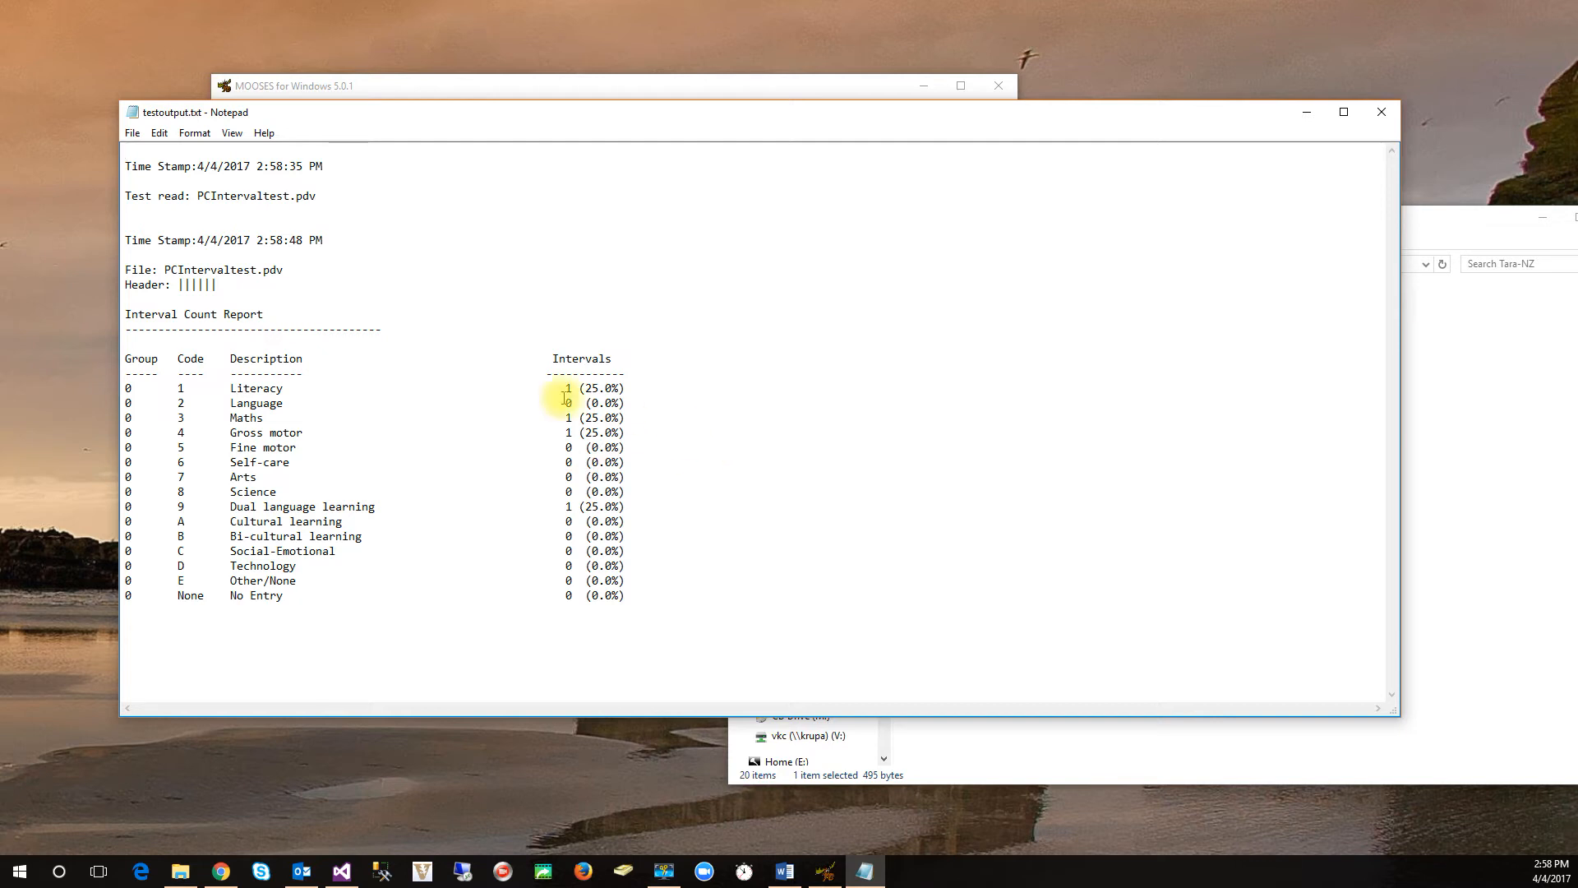
pyautogui.click(1381, 111)
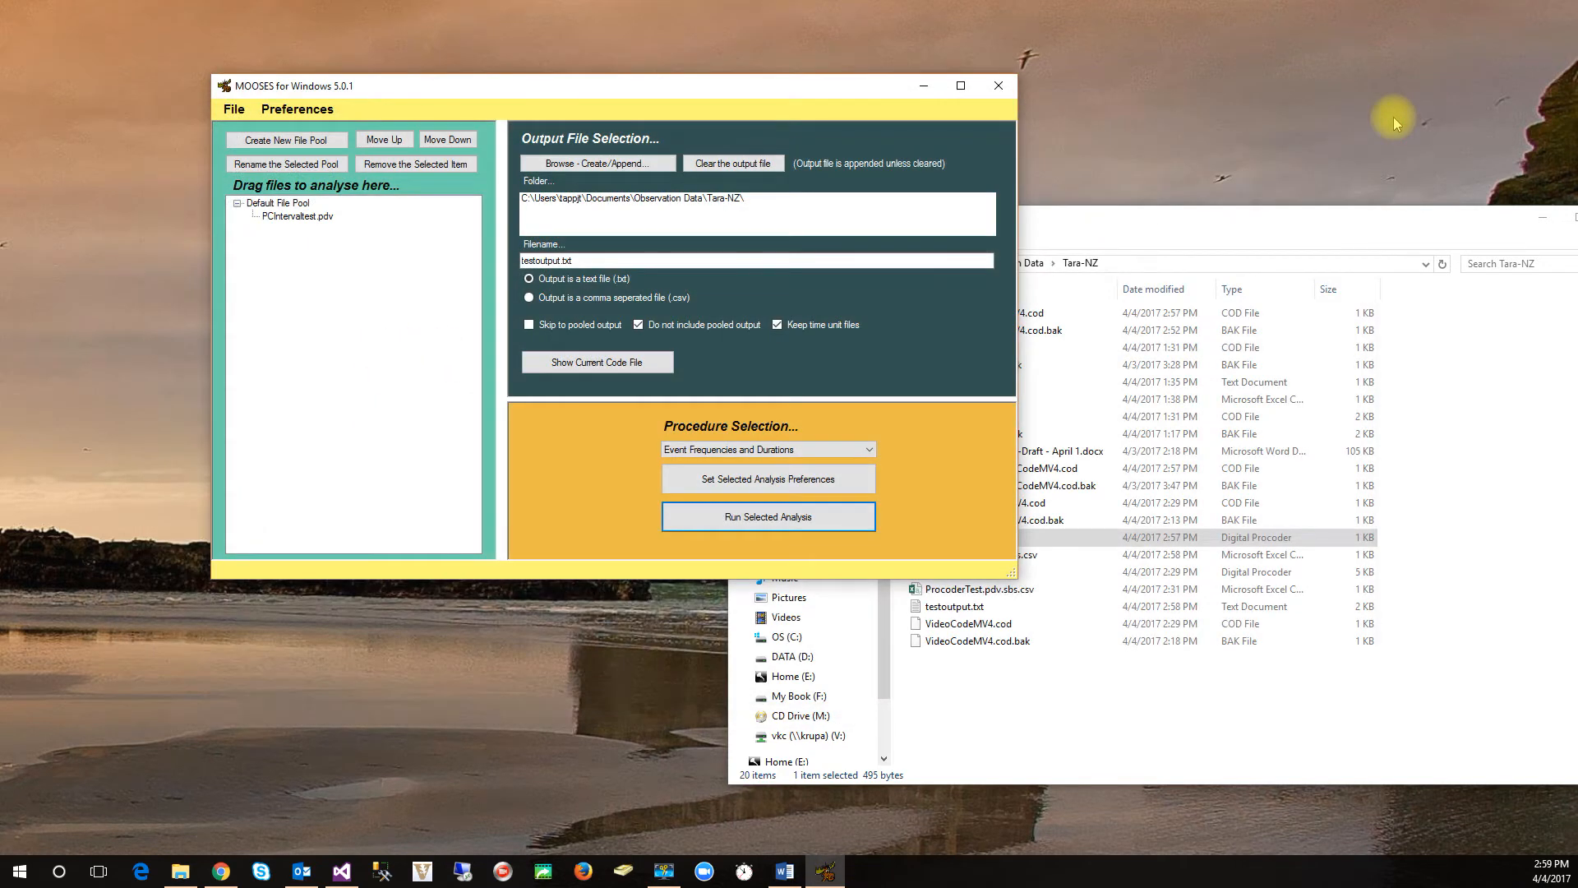
# - Switch the output to a comma separated file, rerun the frequency analysis and close the resulting spreadsheet
pyautogui.click(528, 297)
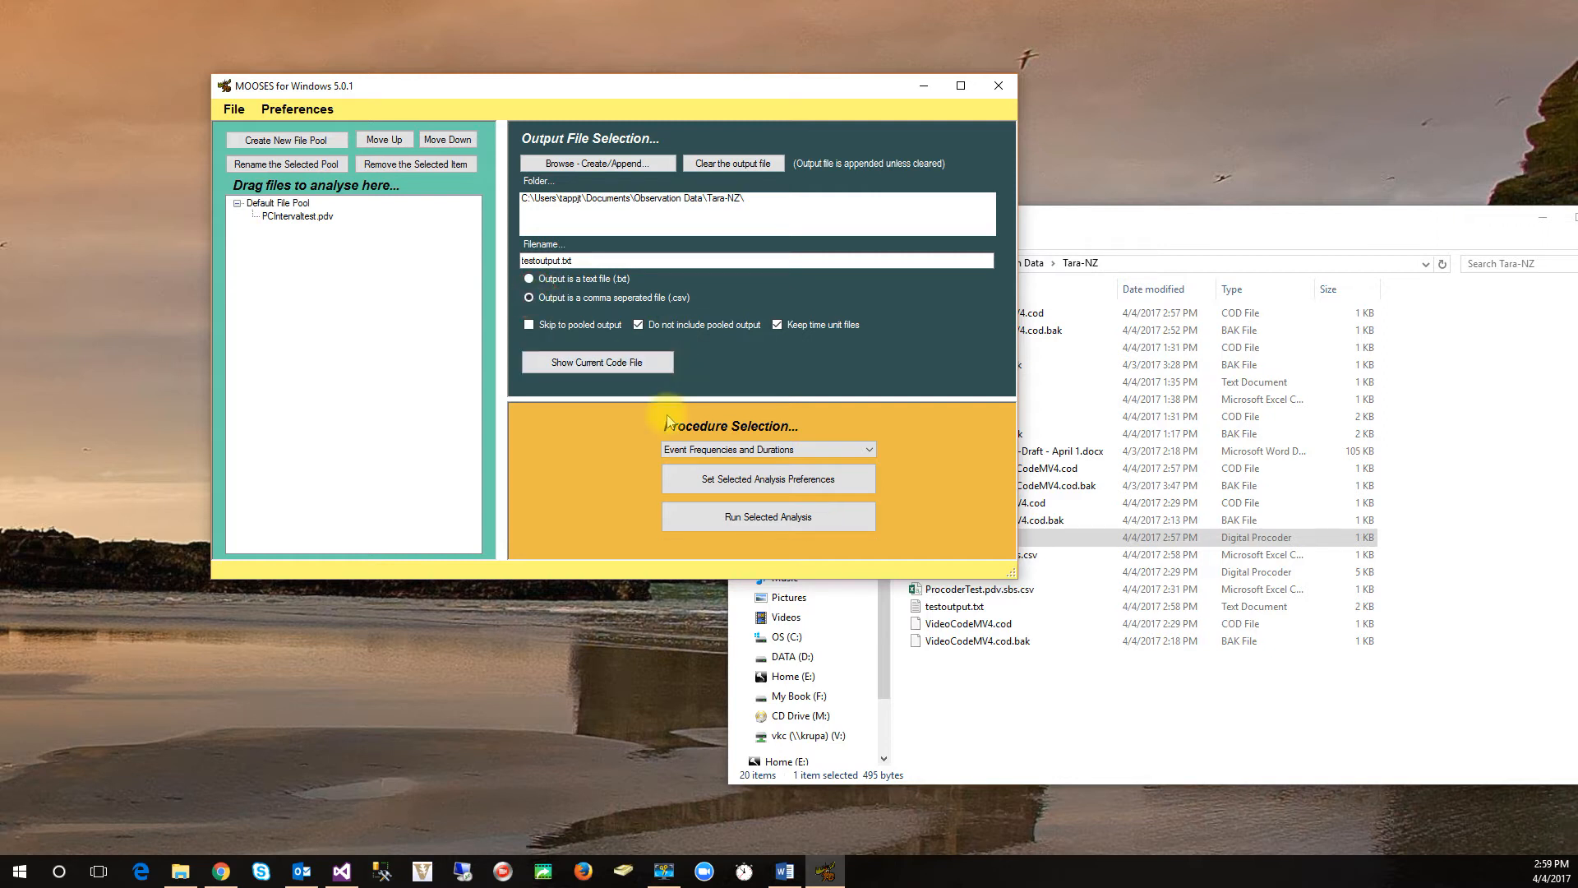
pyautogui.click(757, 518)
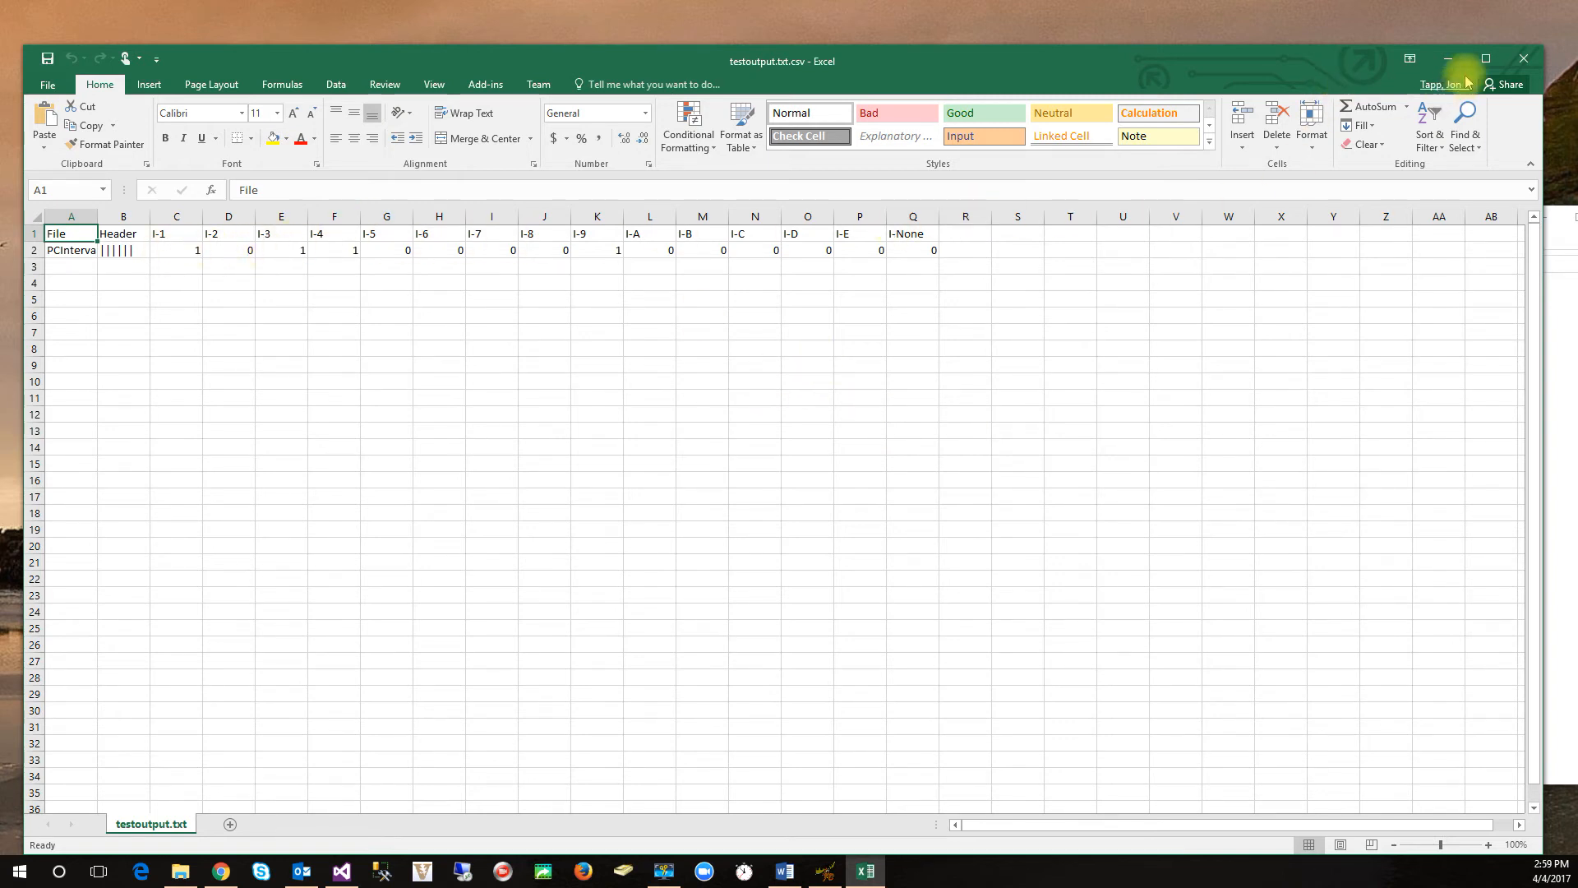
pyautogui.click(1522, 59)
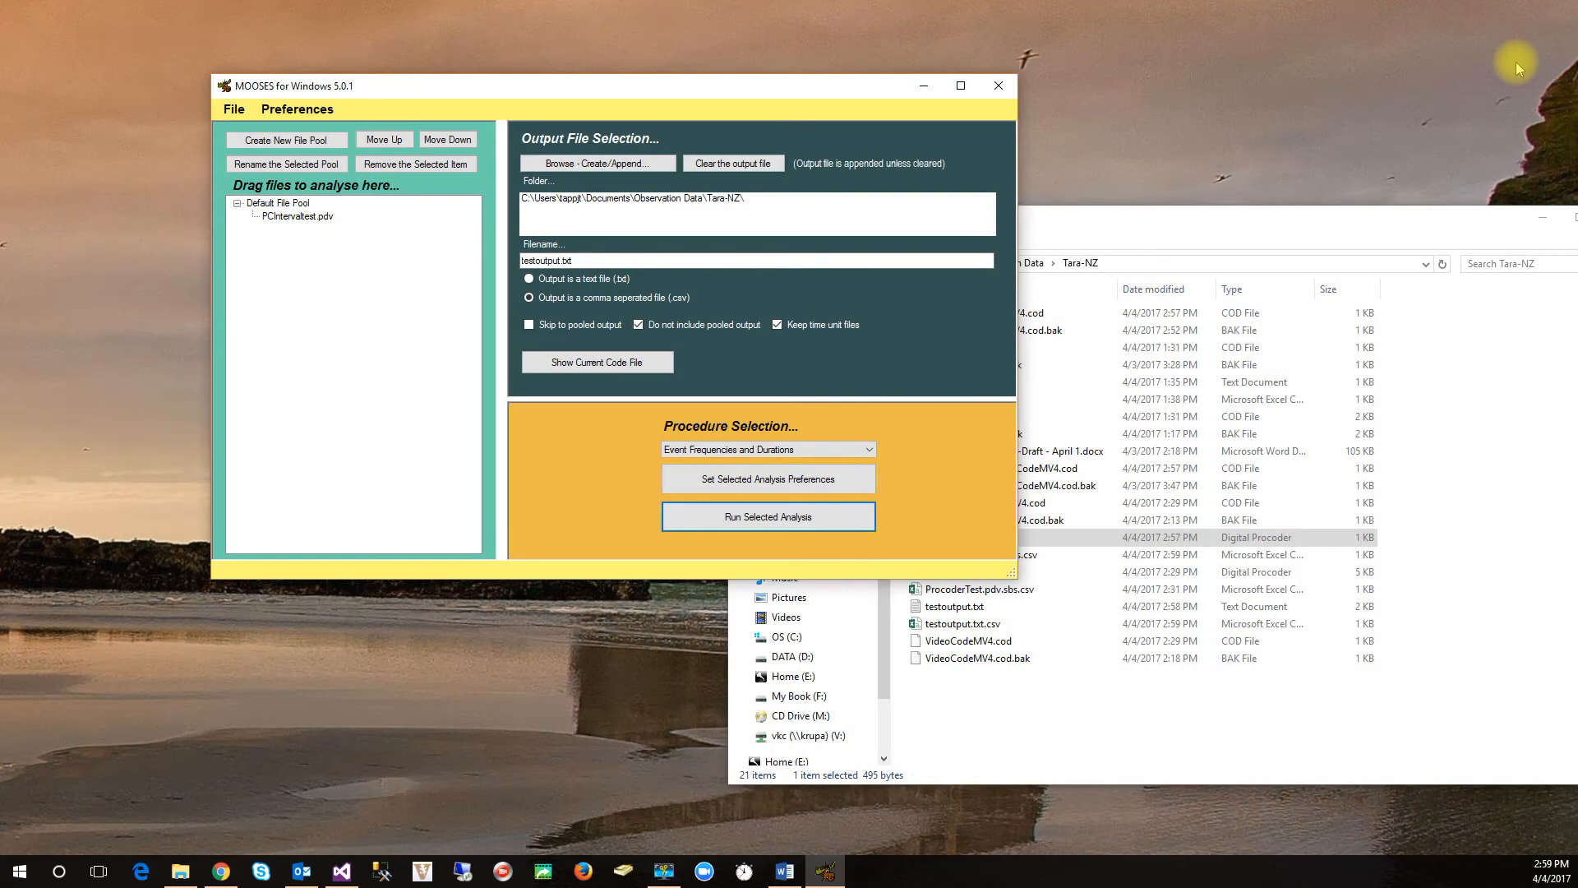